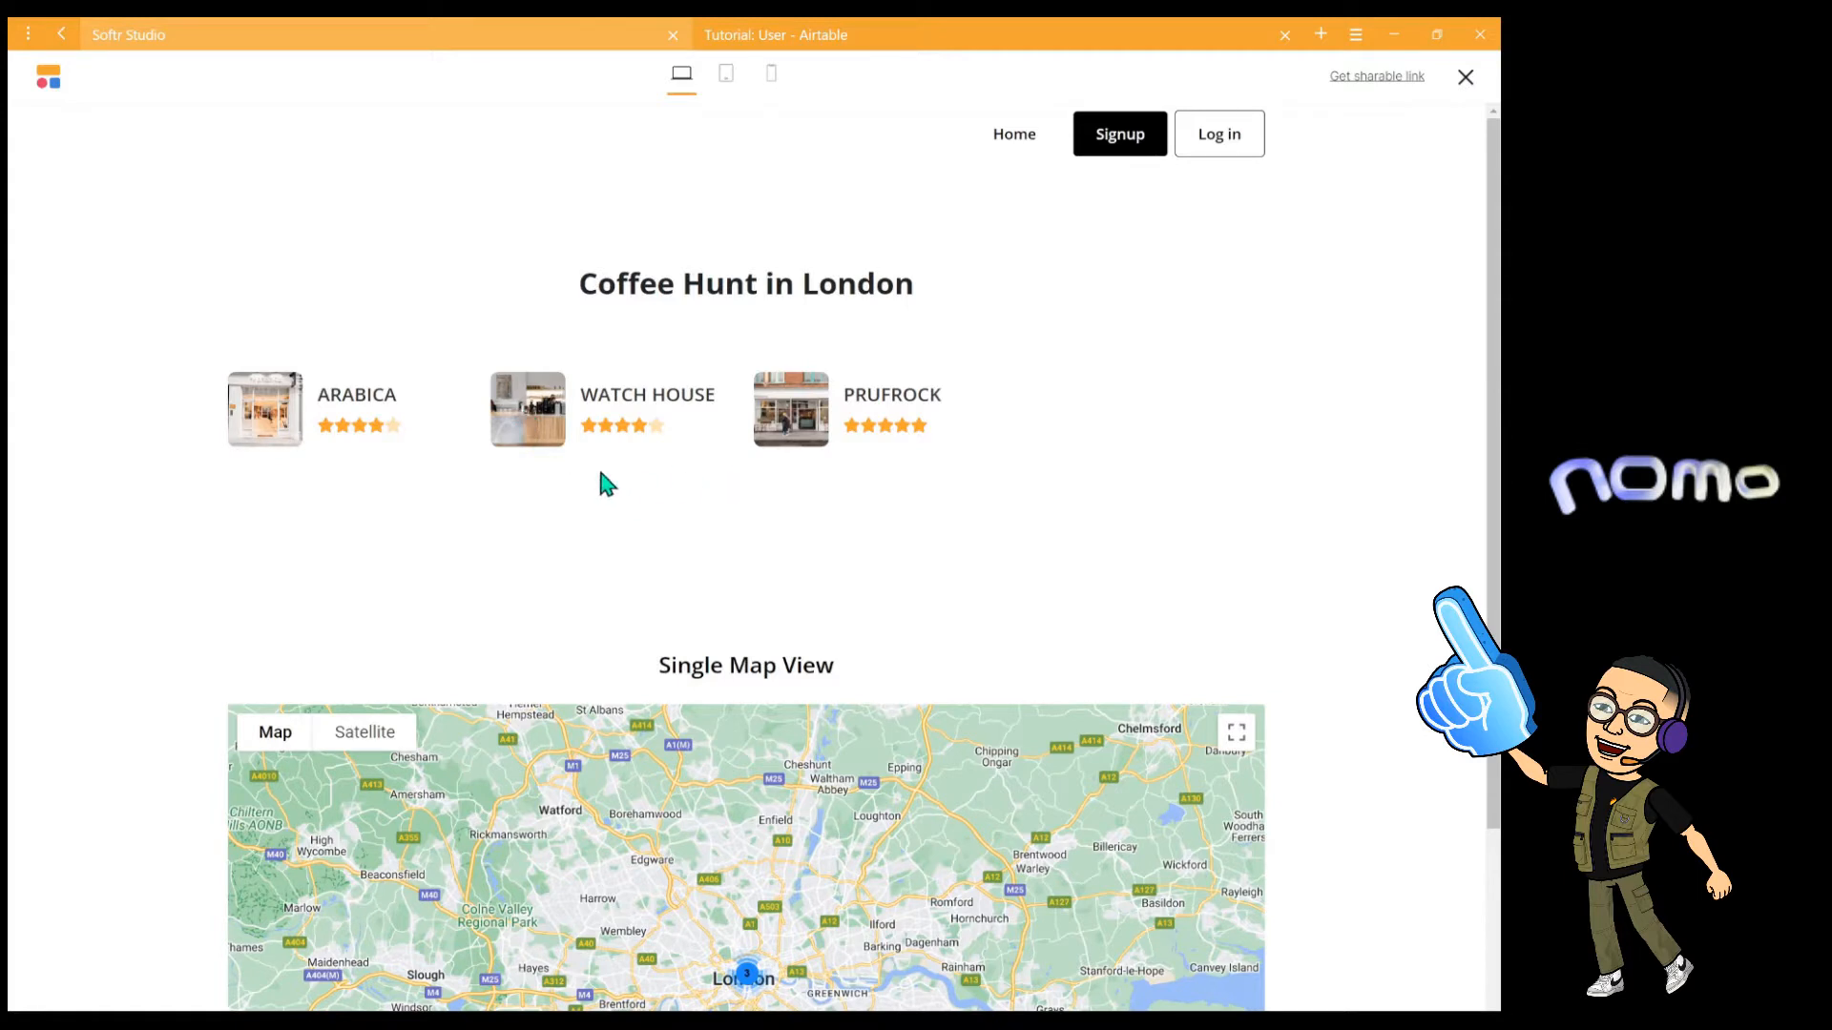
Open the WATCH HOUSE detail page in the preview and compare it with the user types in Airtable's User table.
click(553, 421)
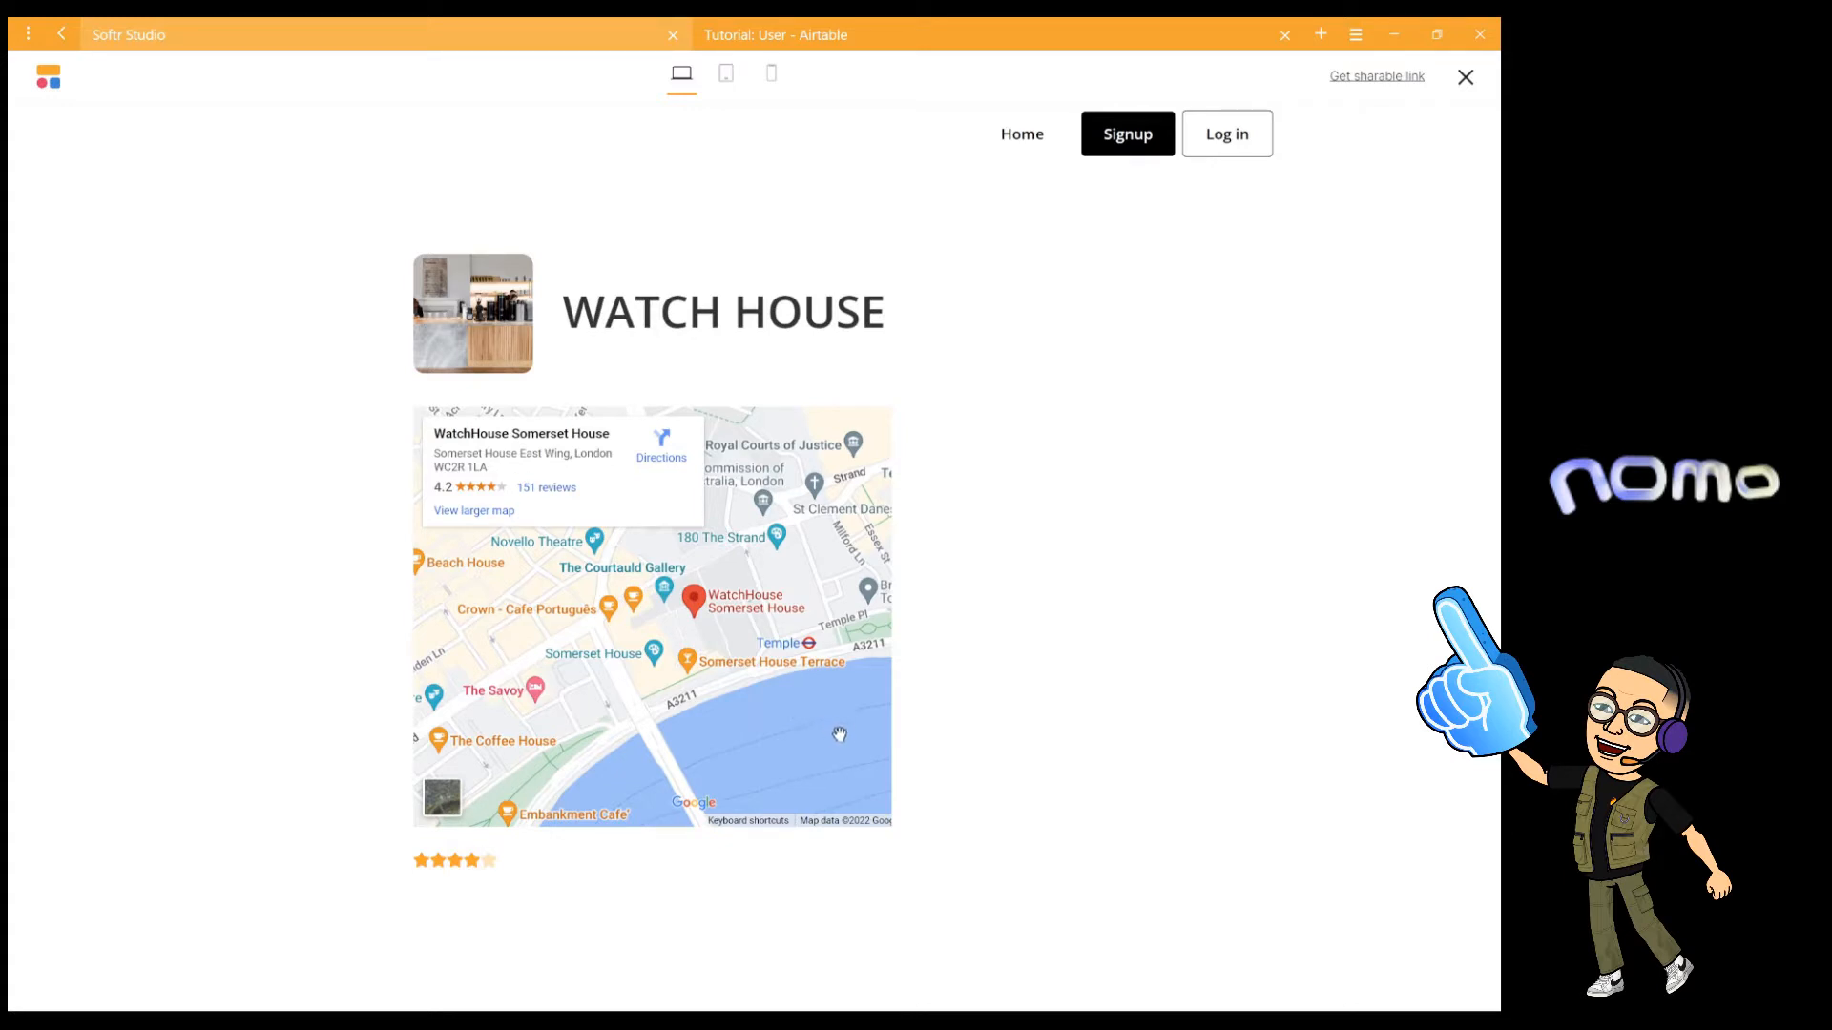
click(857, 38)
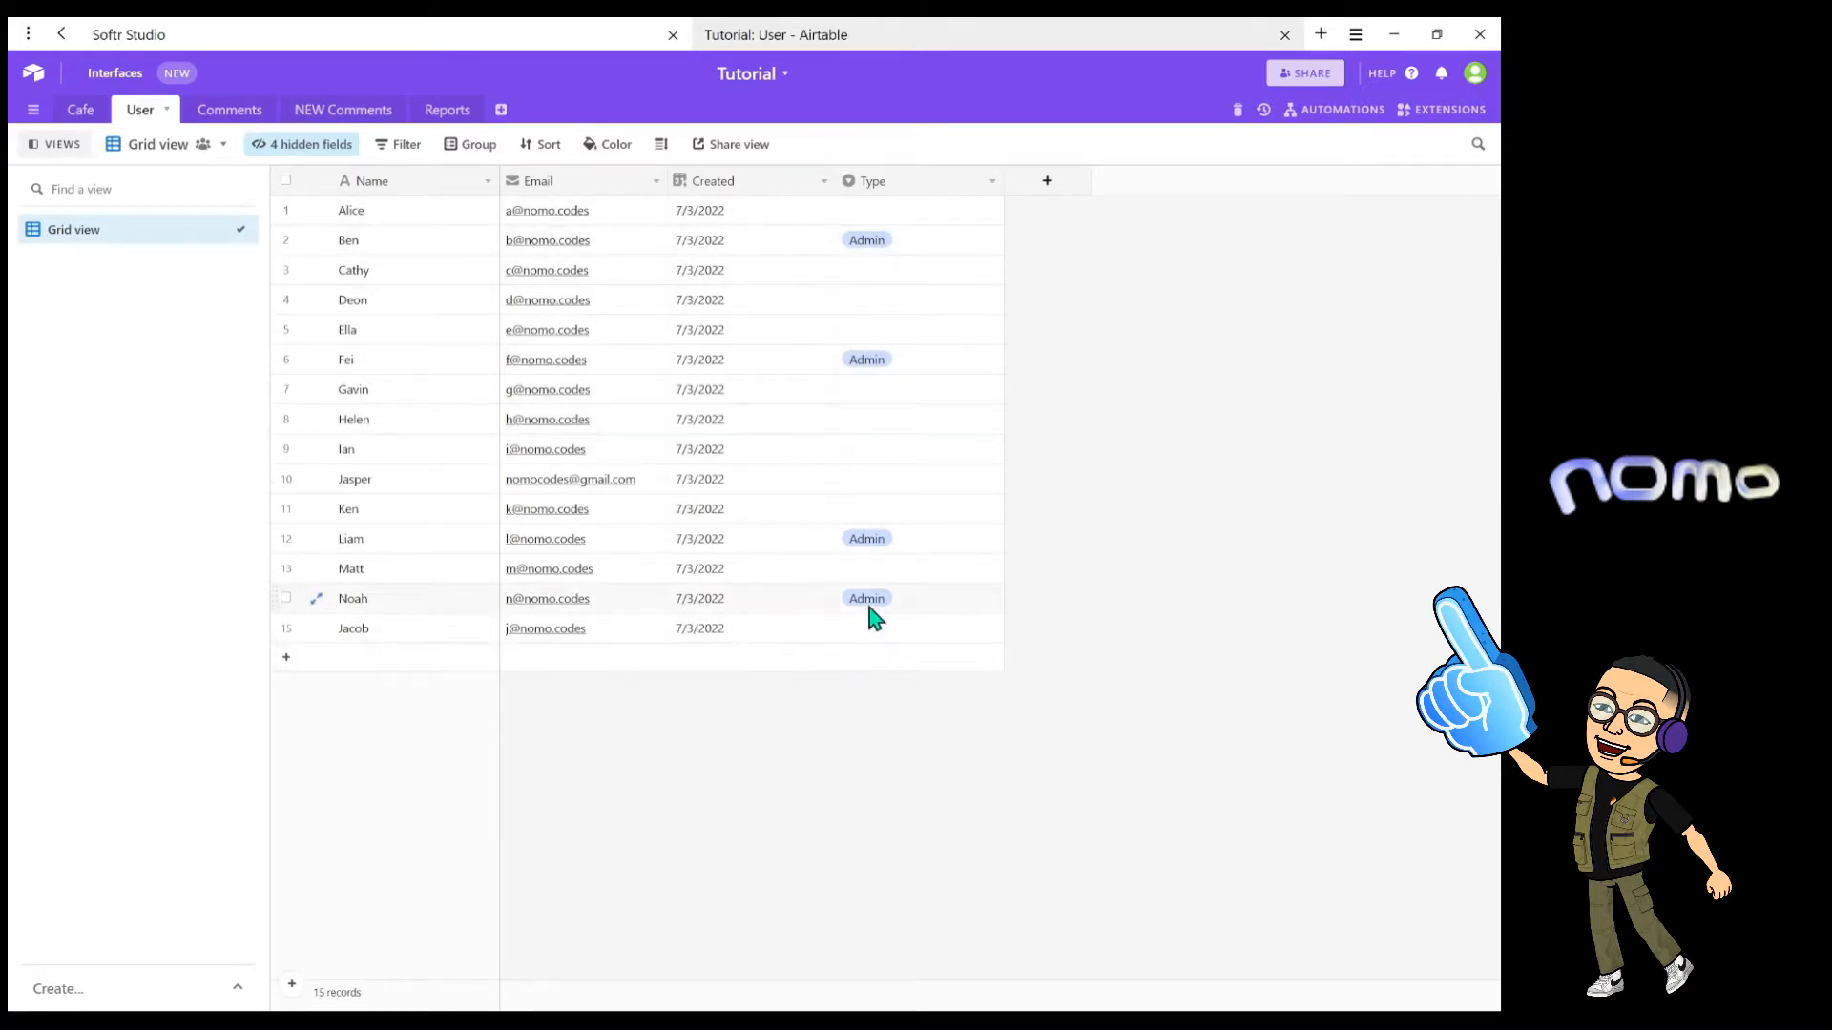
click(540, 36)
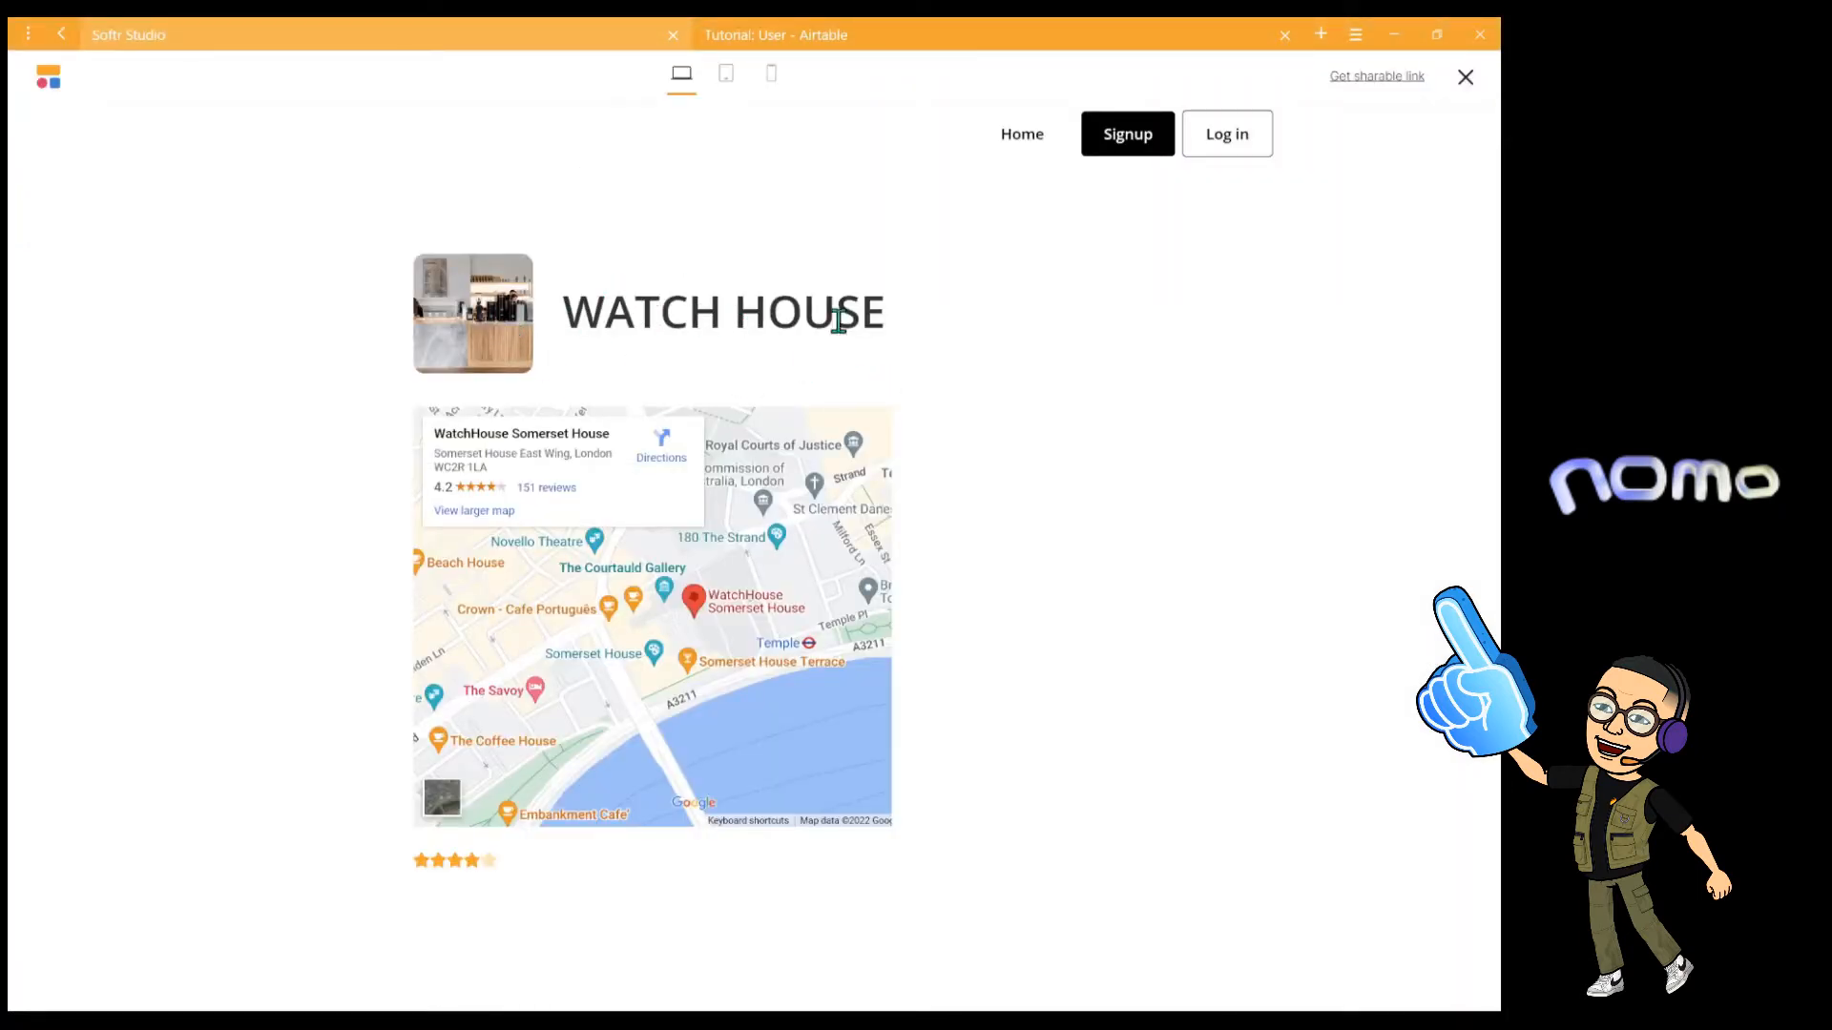
click(856, 38)
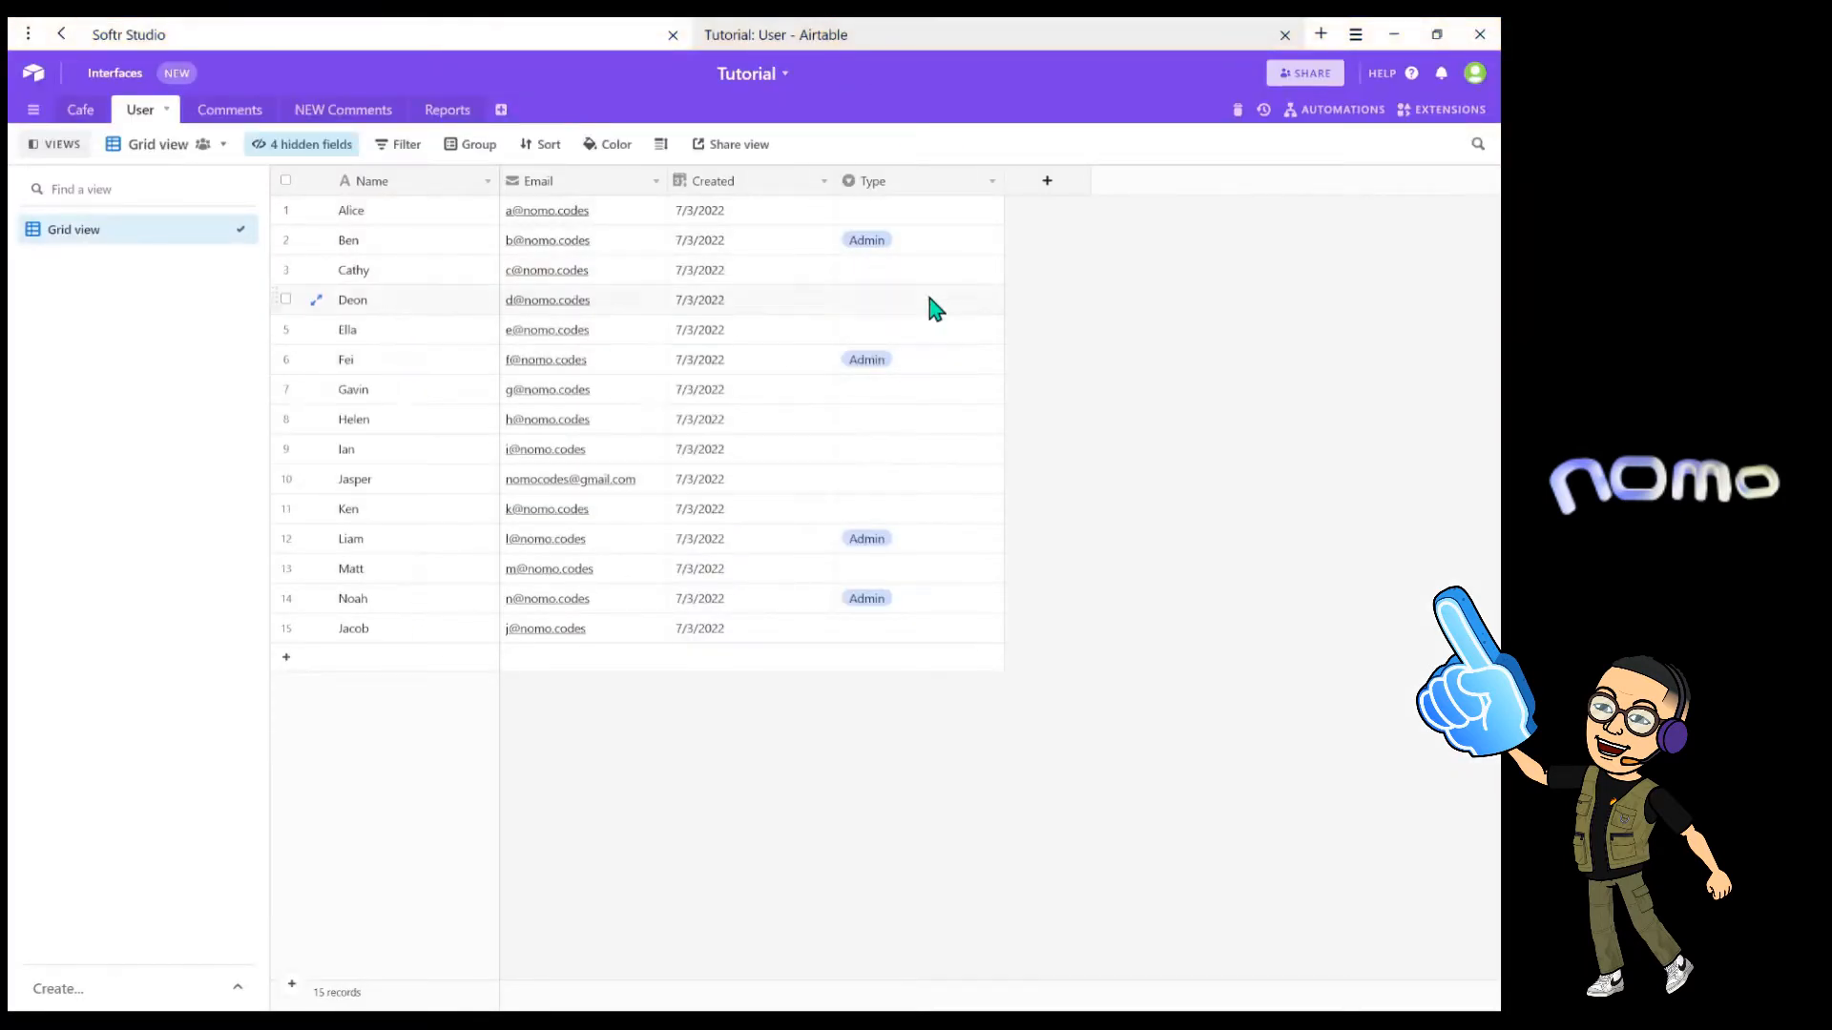
click(441, 43)
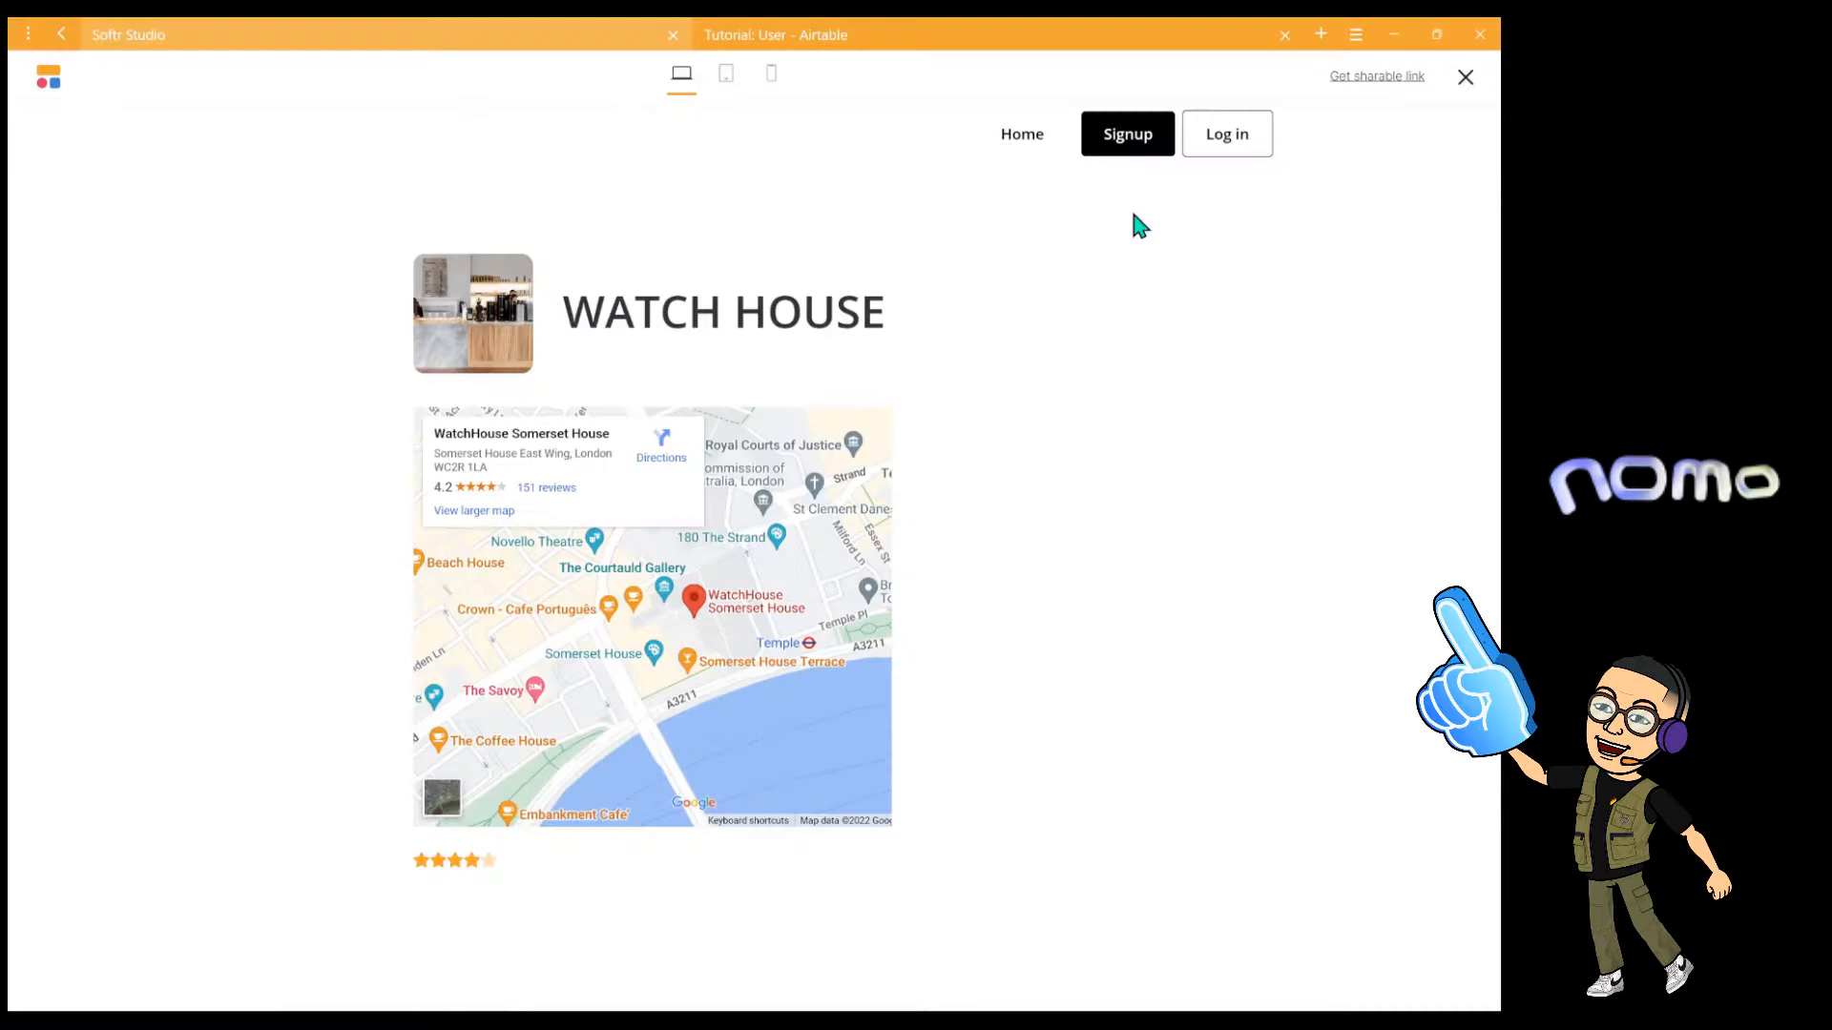
Leave the preview and start a new user group named Admins in the app's user group settings.
click(1466, 80)
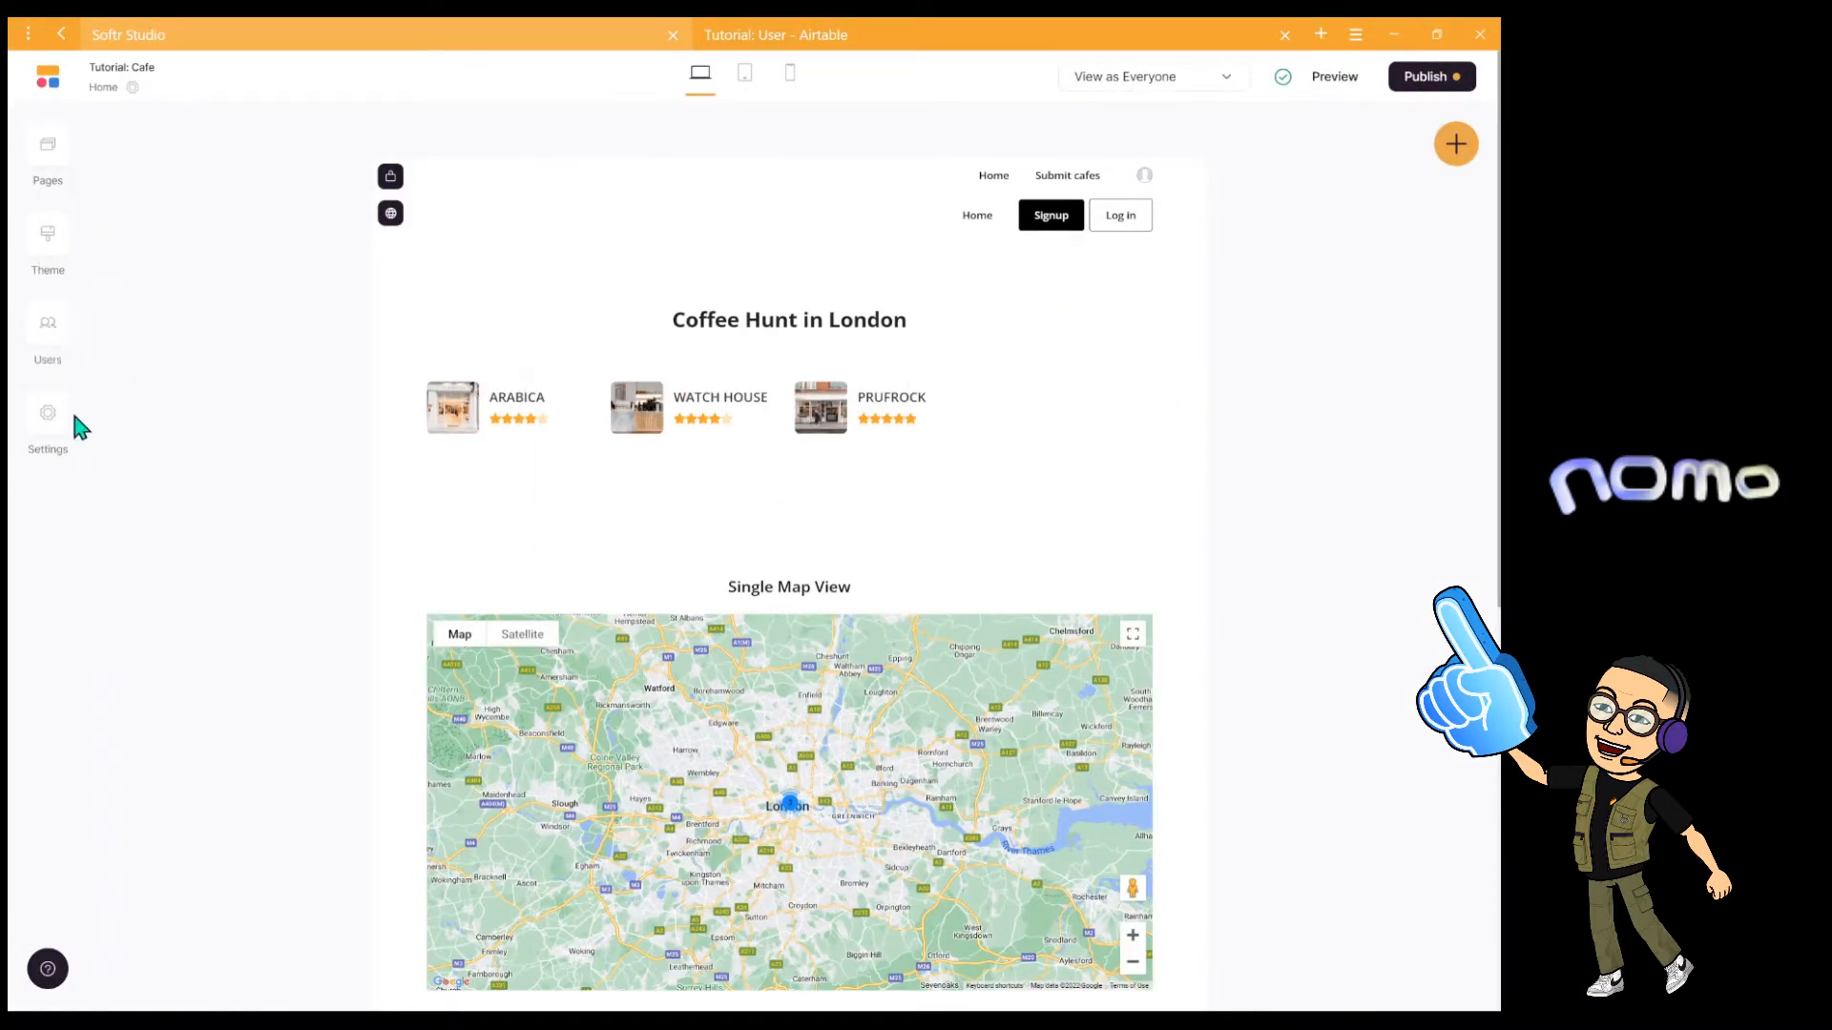
click(48, 415)
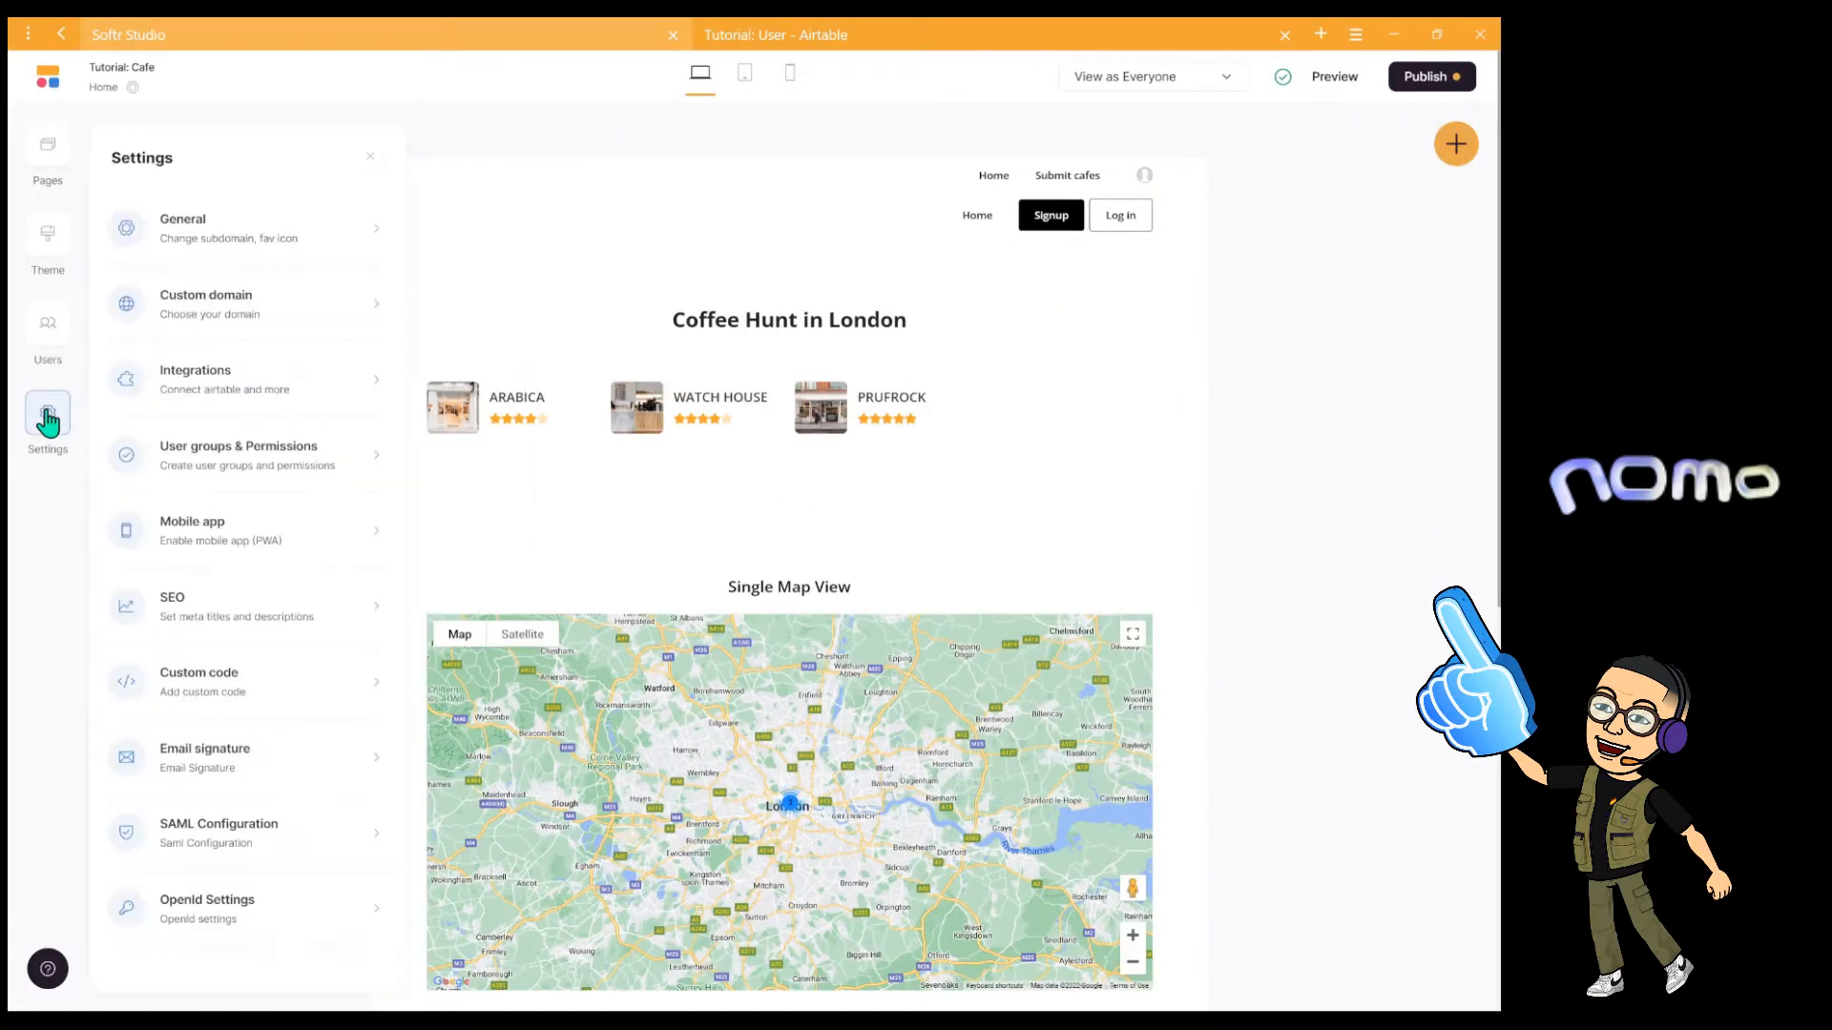
click(254, 475)
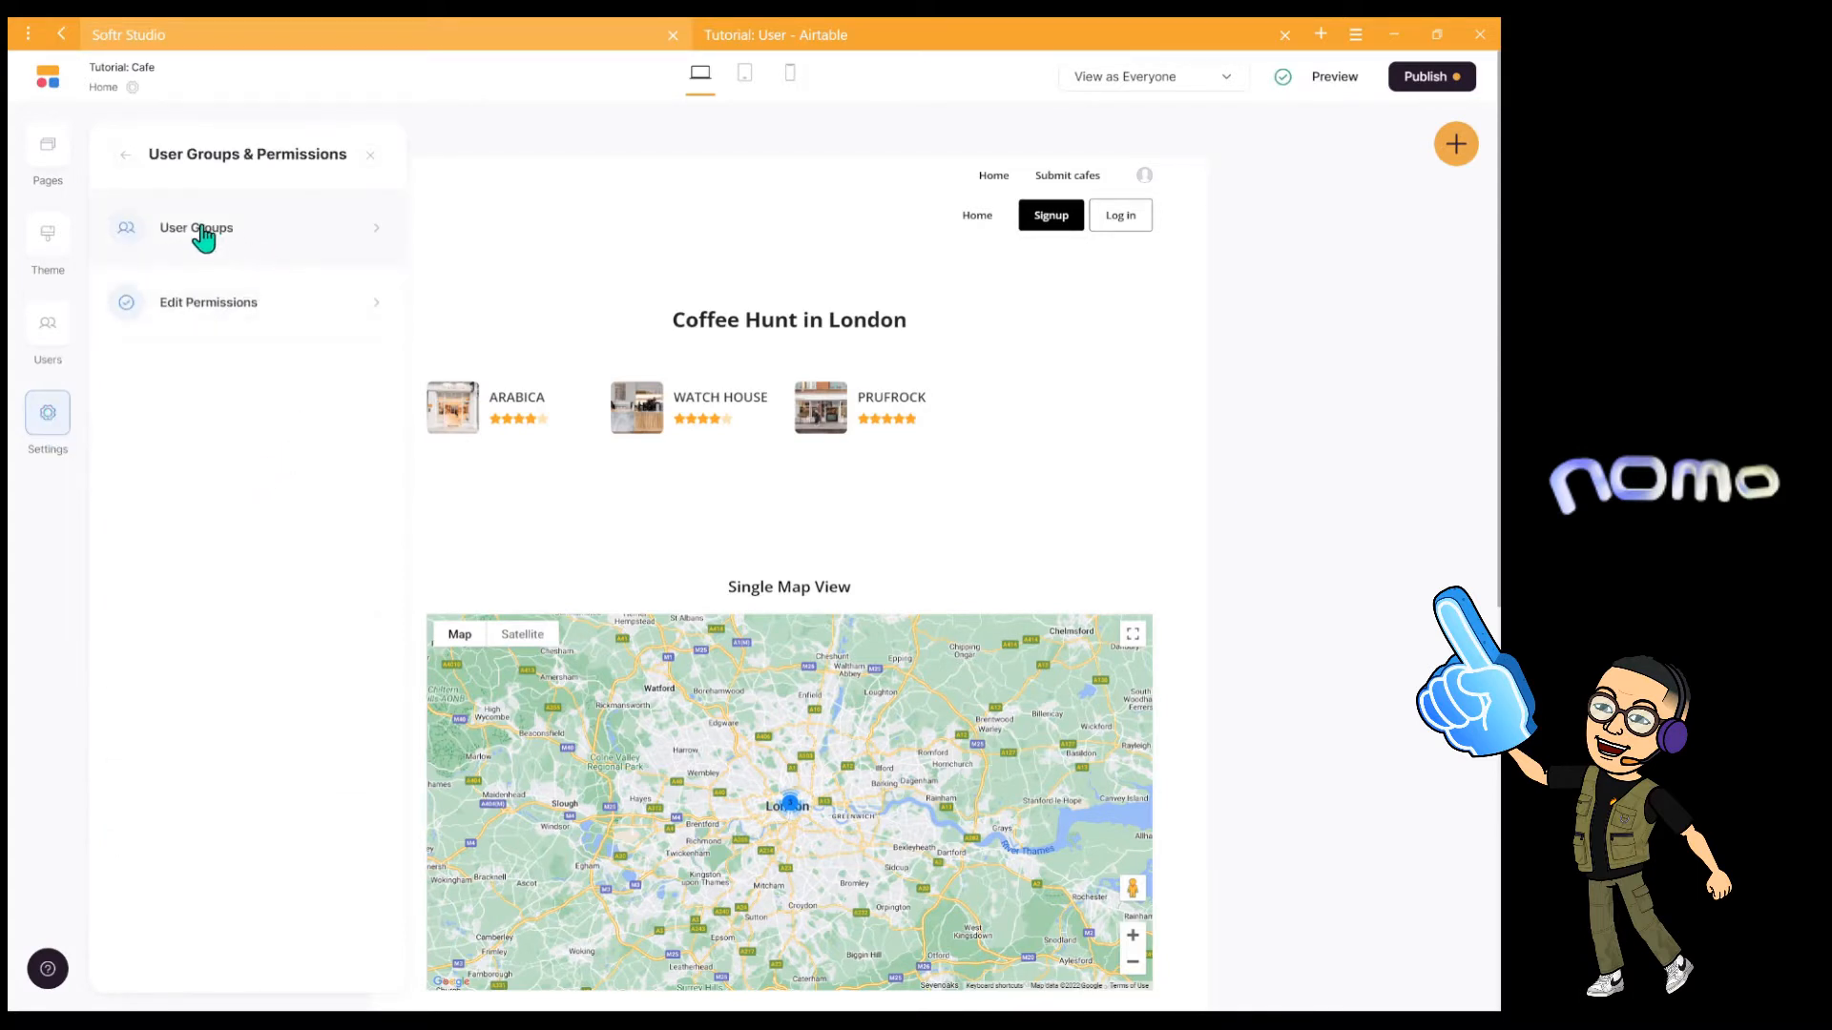
click(239, 238)
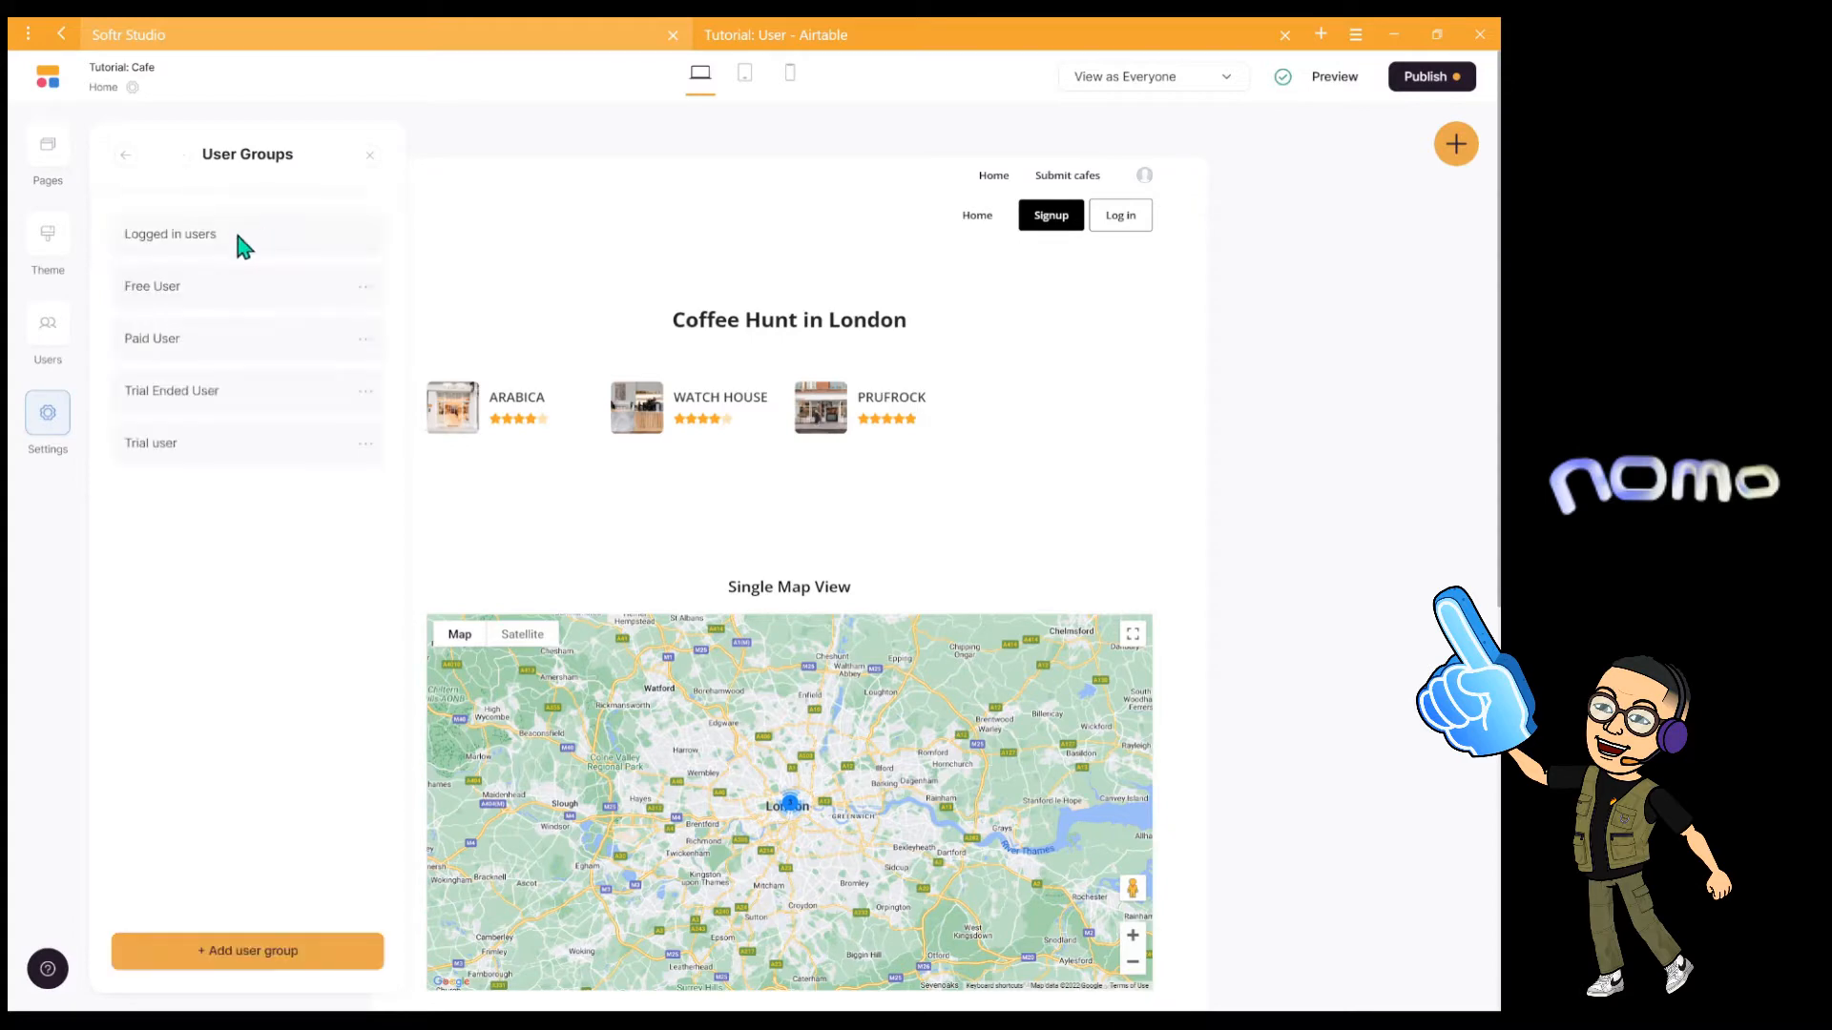
click(244, 954)
click(591, 312)
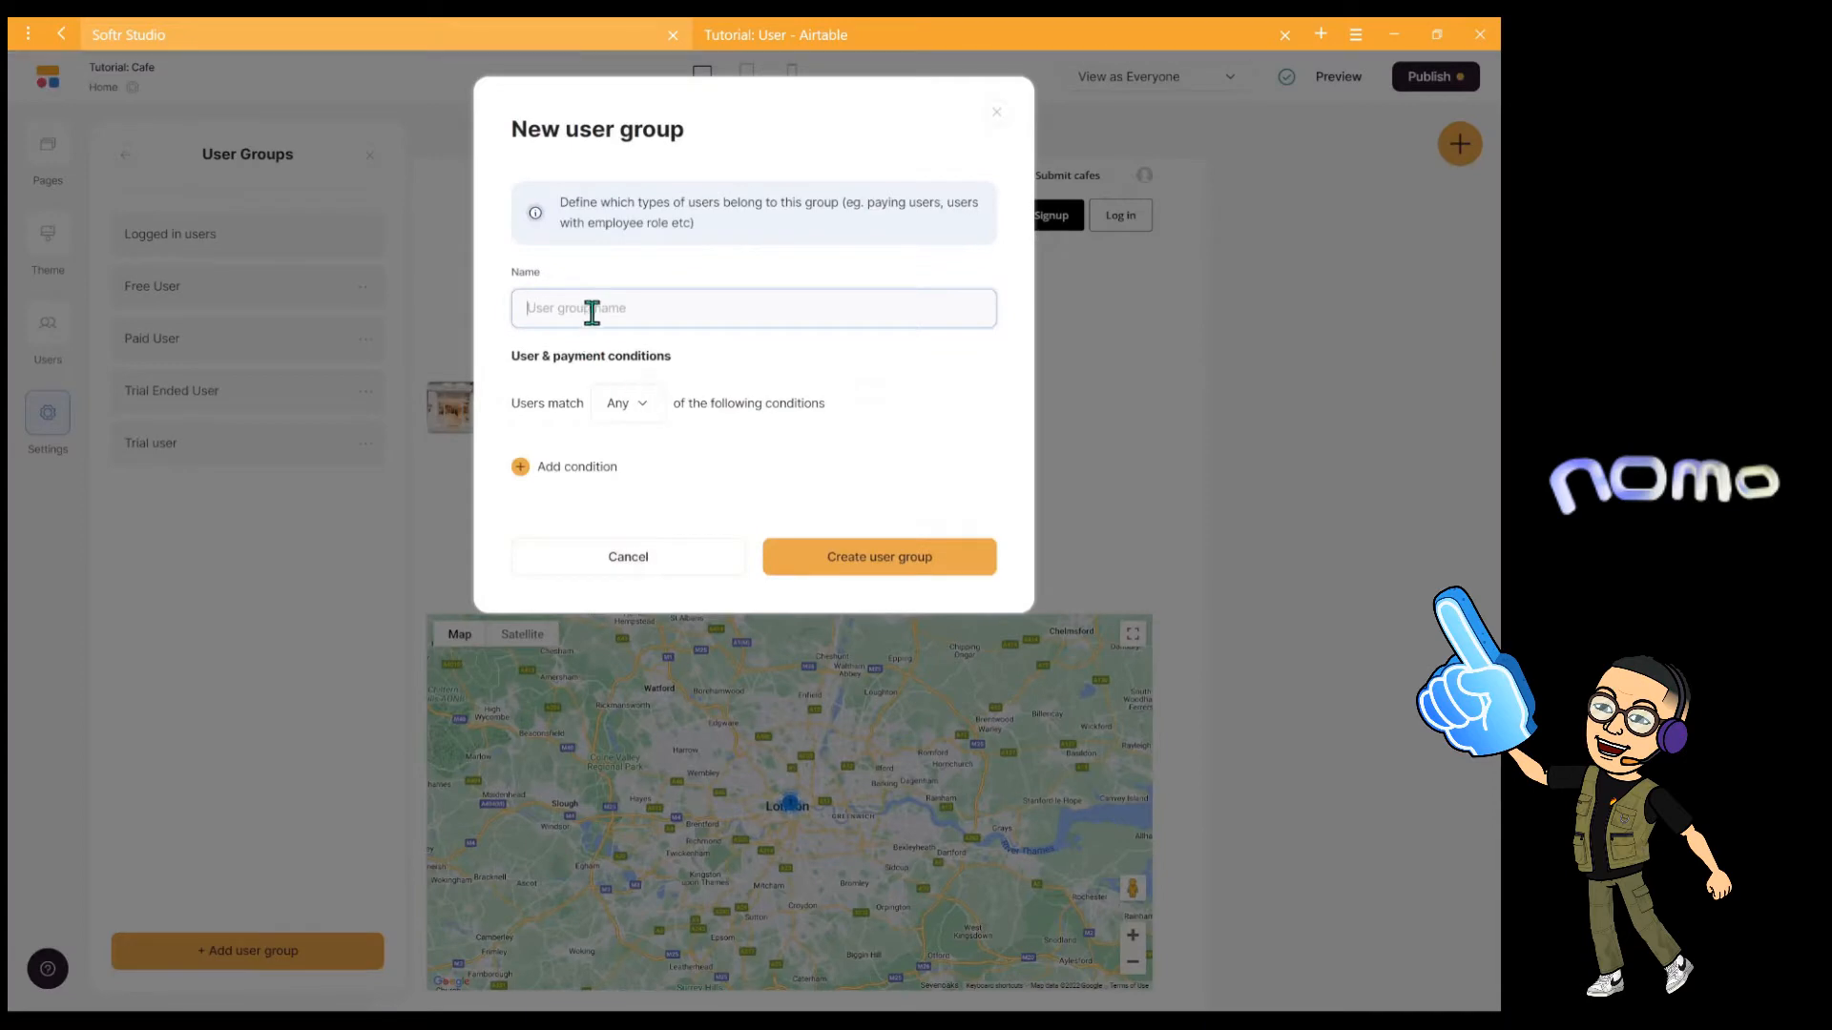
text(Admins)
Add a condition to the Admins group requiring that Logged in User's Type is Admin.
click(579, 467)
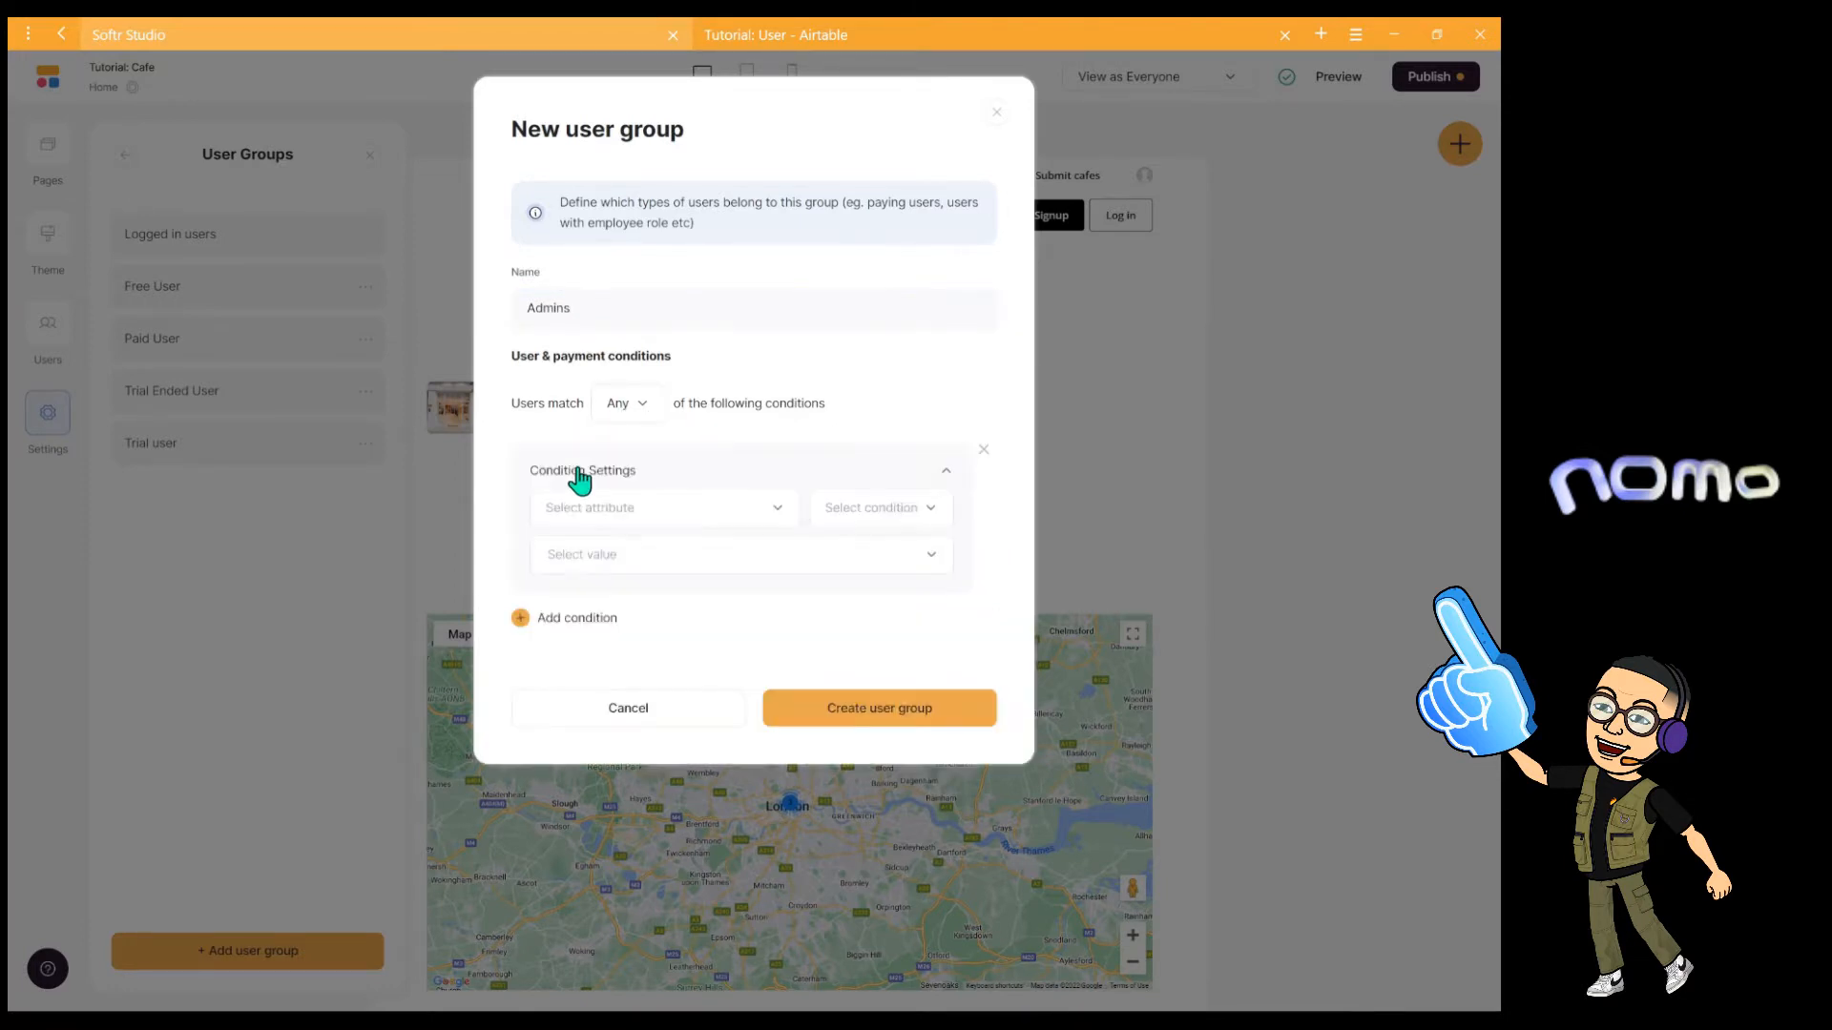
click(668, 513)
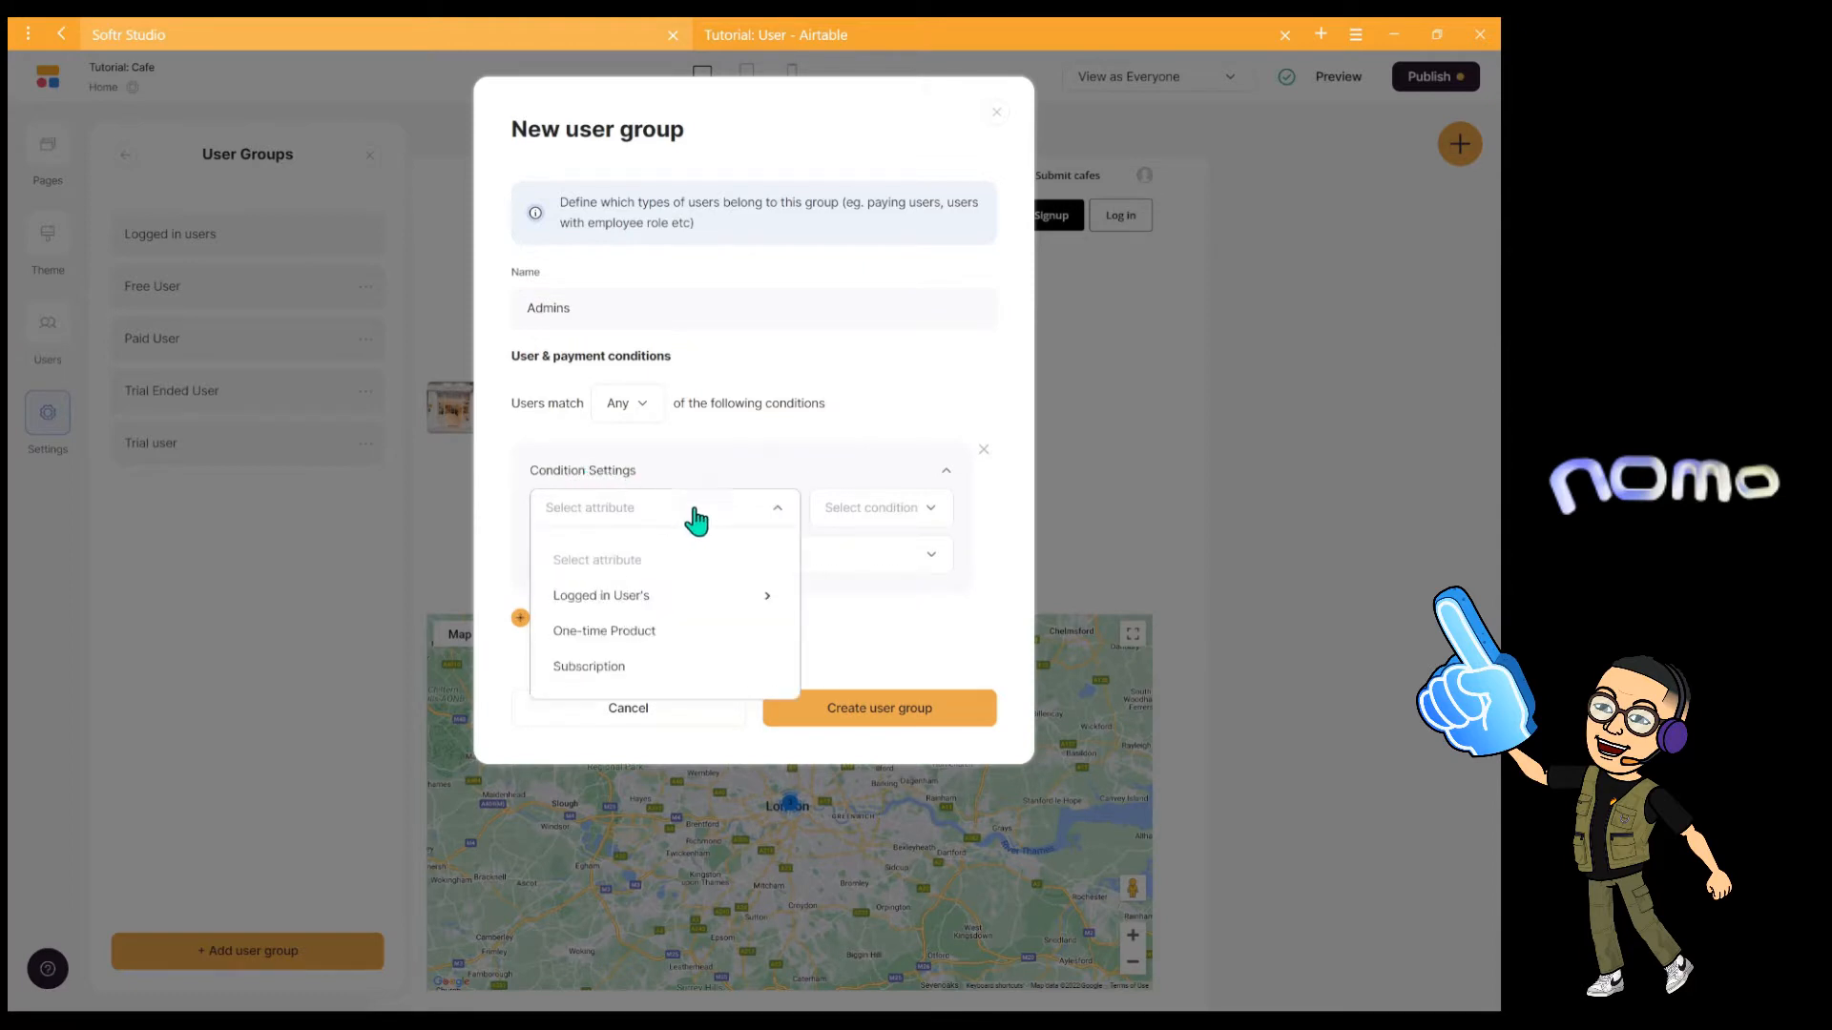
click(671, 599)
scroll(674, 618, down, 5)
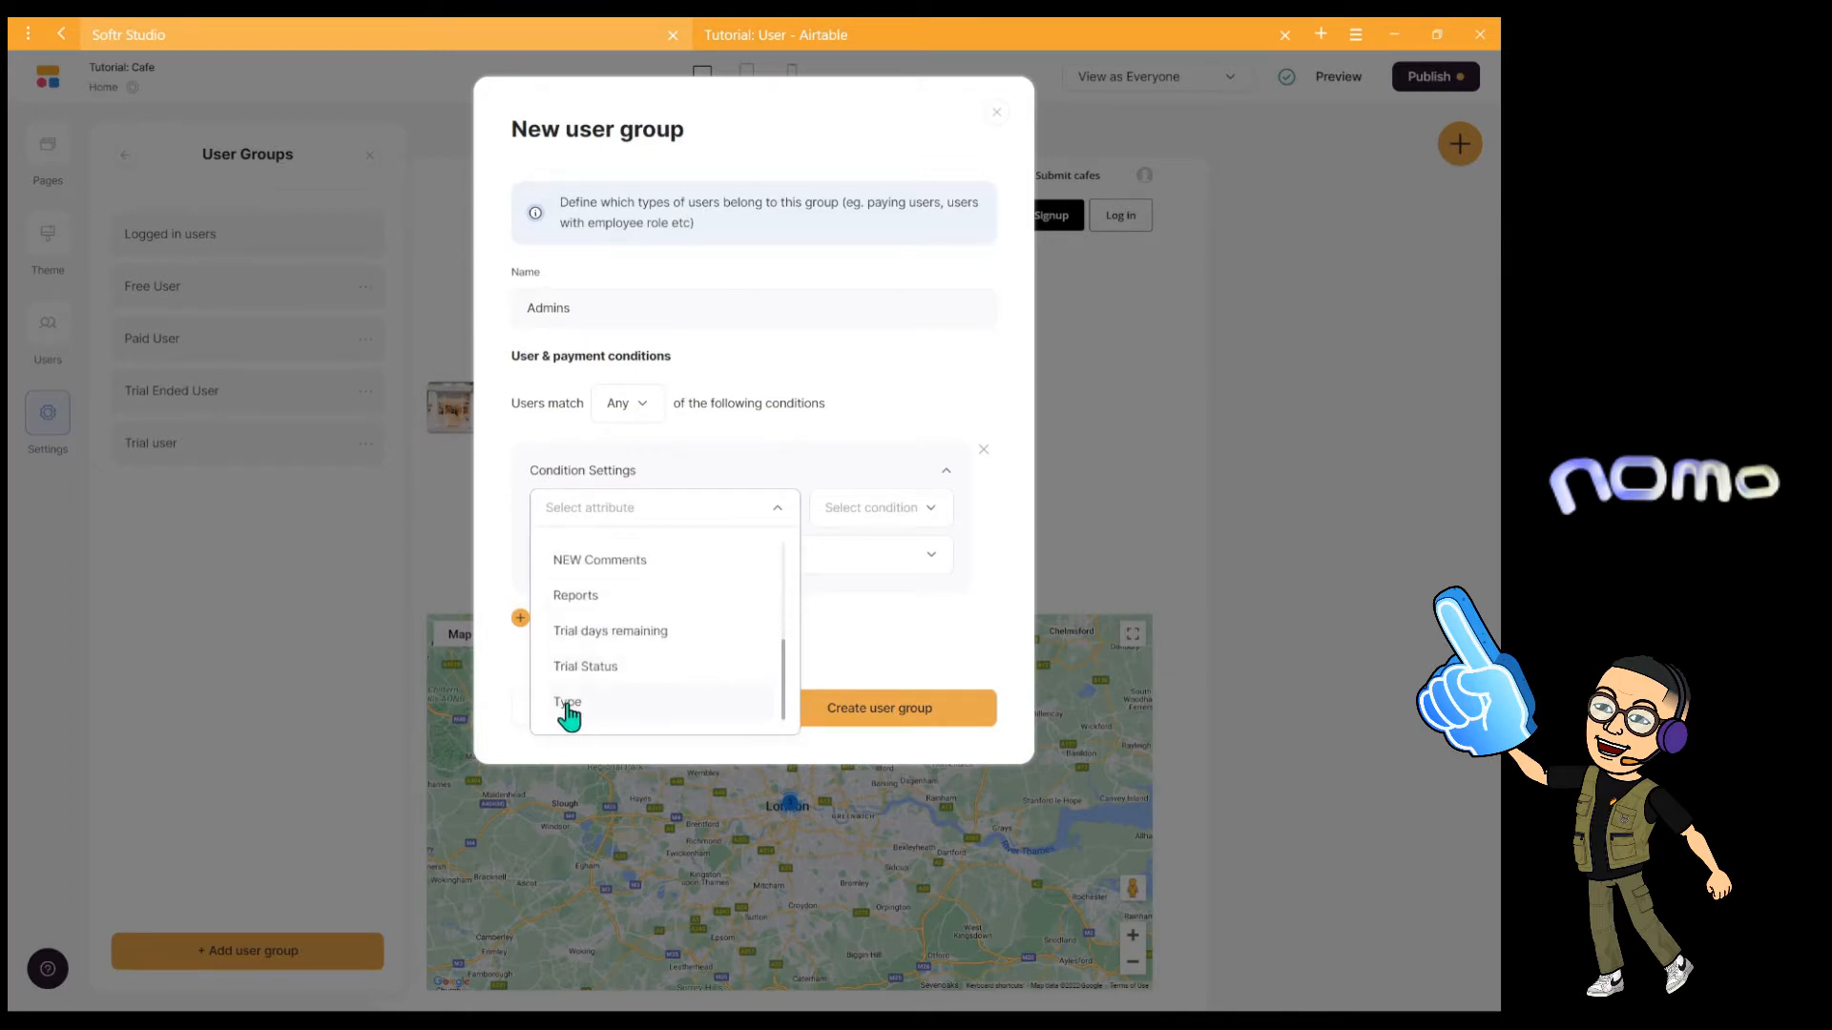
click(569, 706)
click(851, 508)
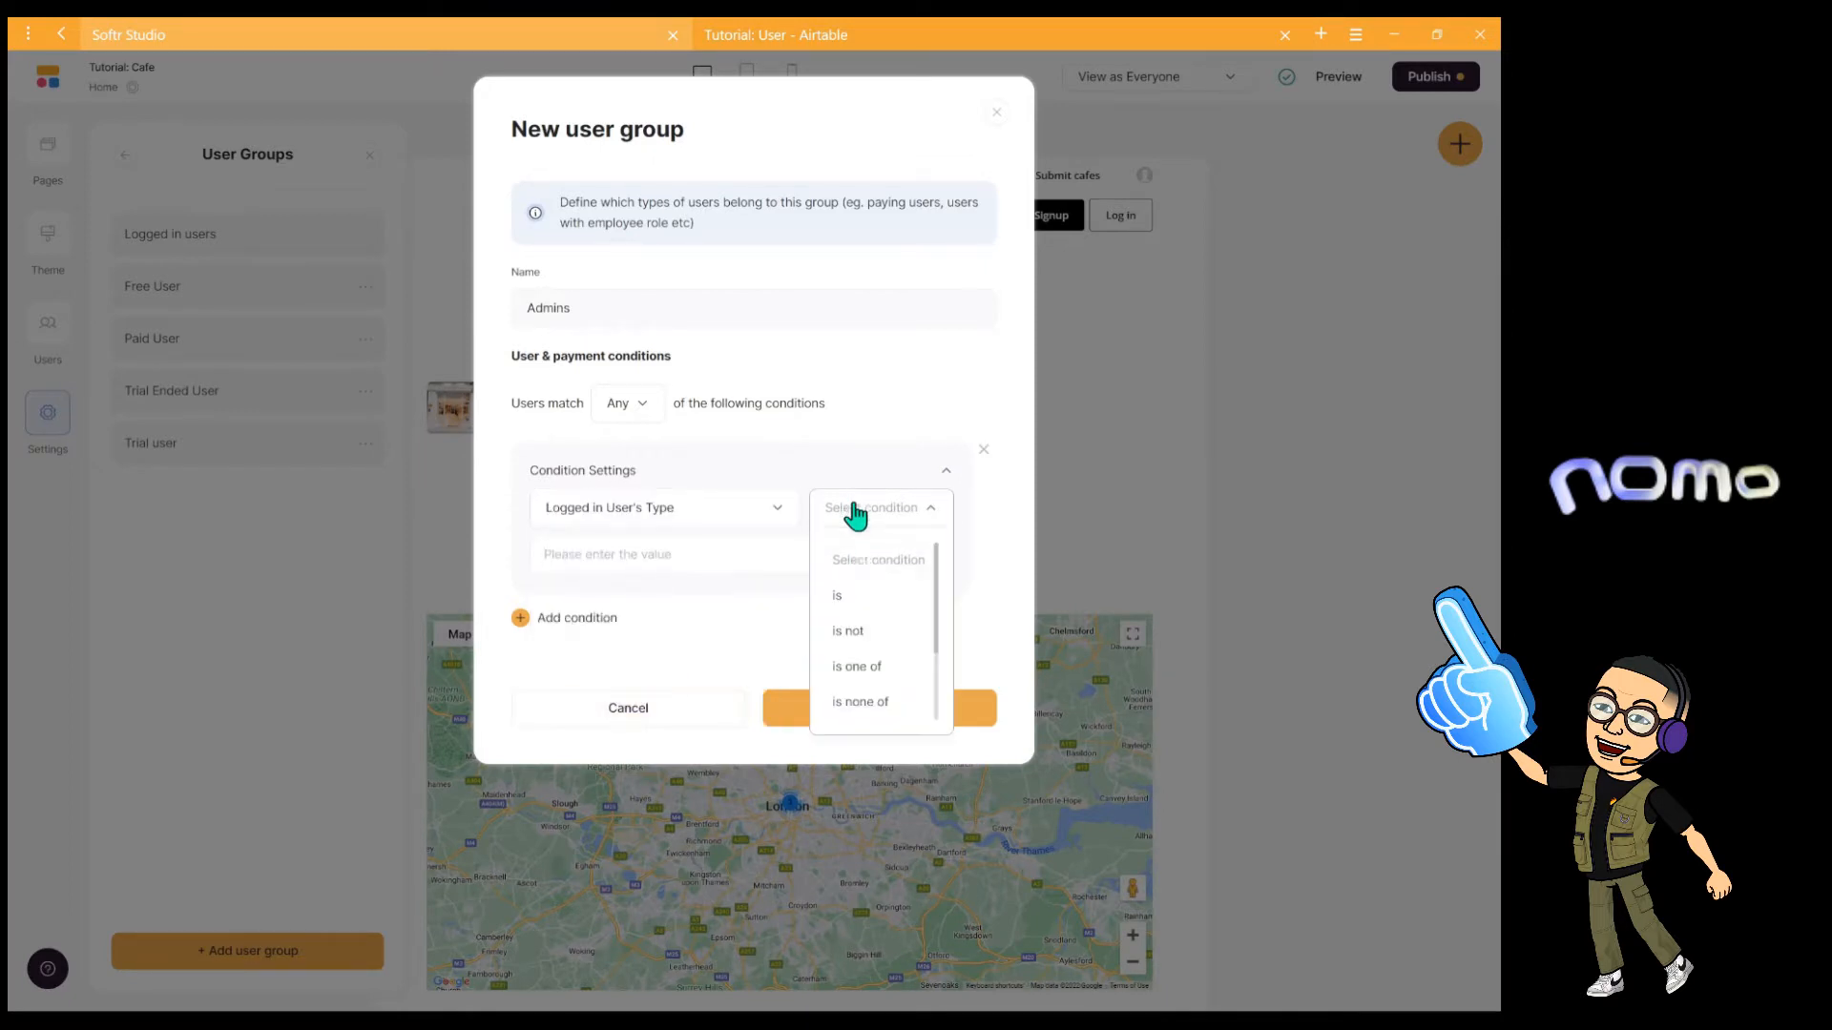
click(843, 601)
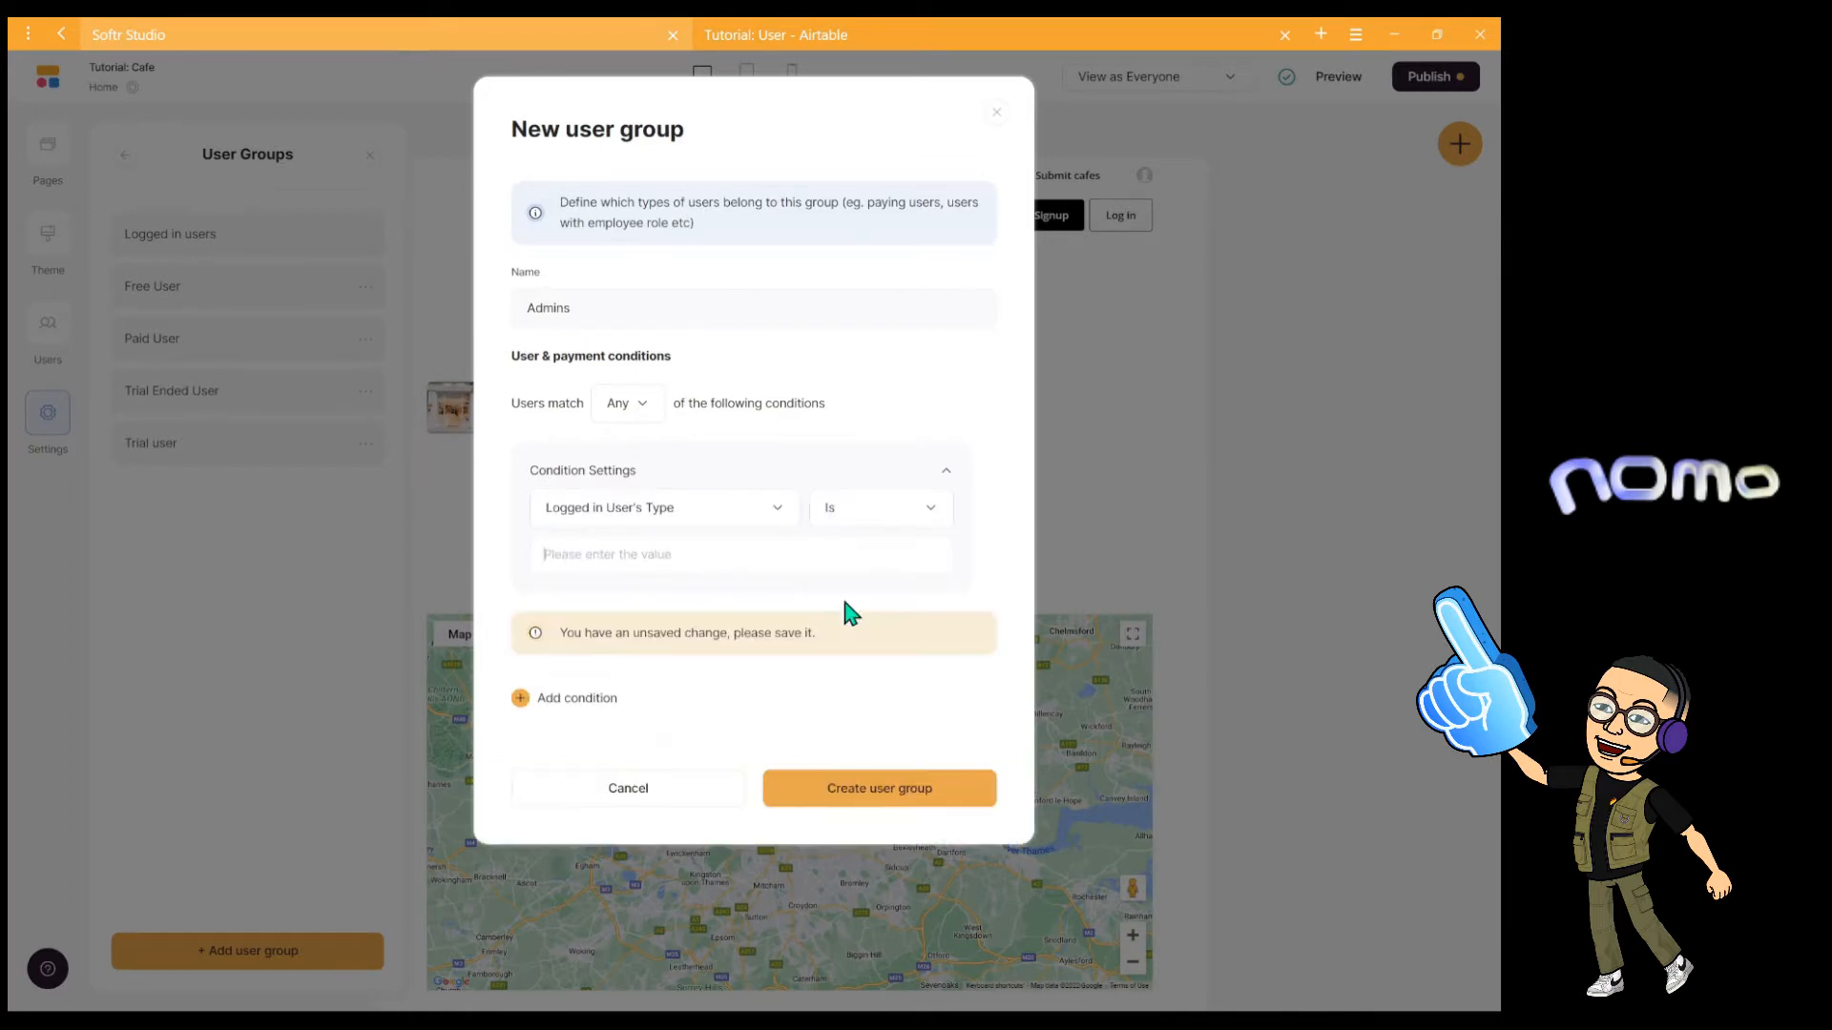
click(643, 560)
text(Admin)
double_click(608, 556)
Check the Admin type value in Airtable's User table and create the Admins user group in Softr.
click(872, 34)
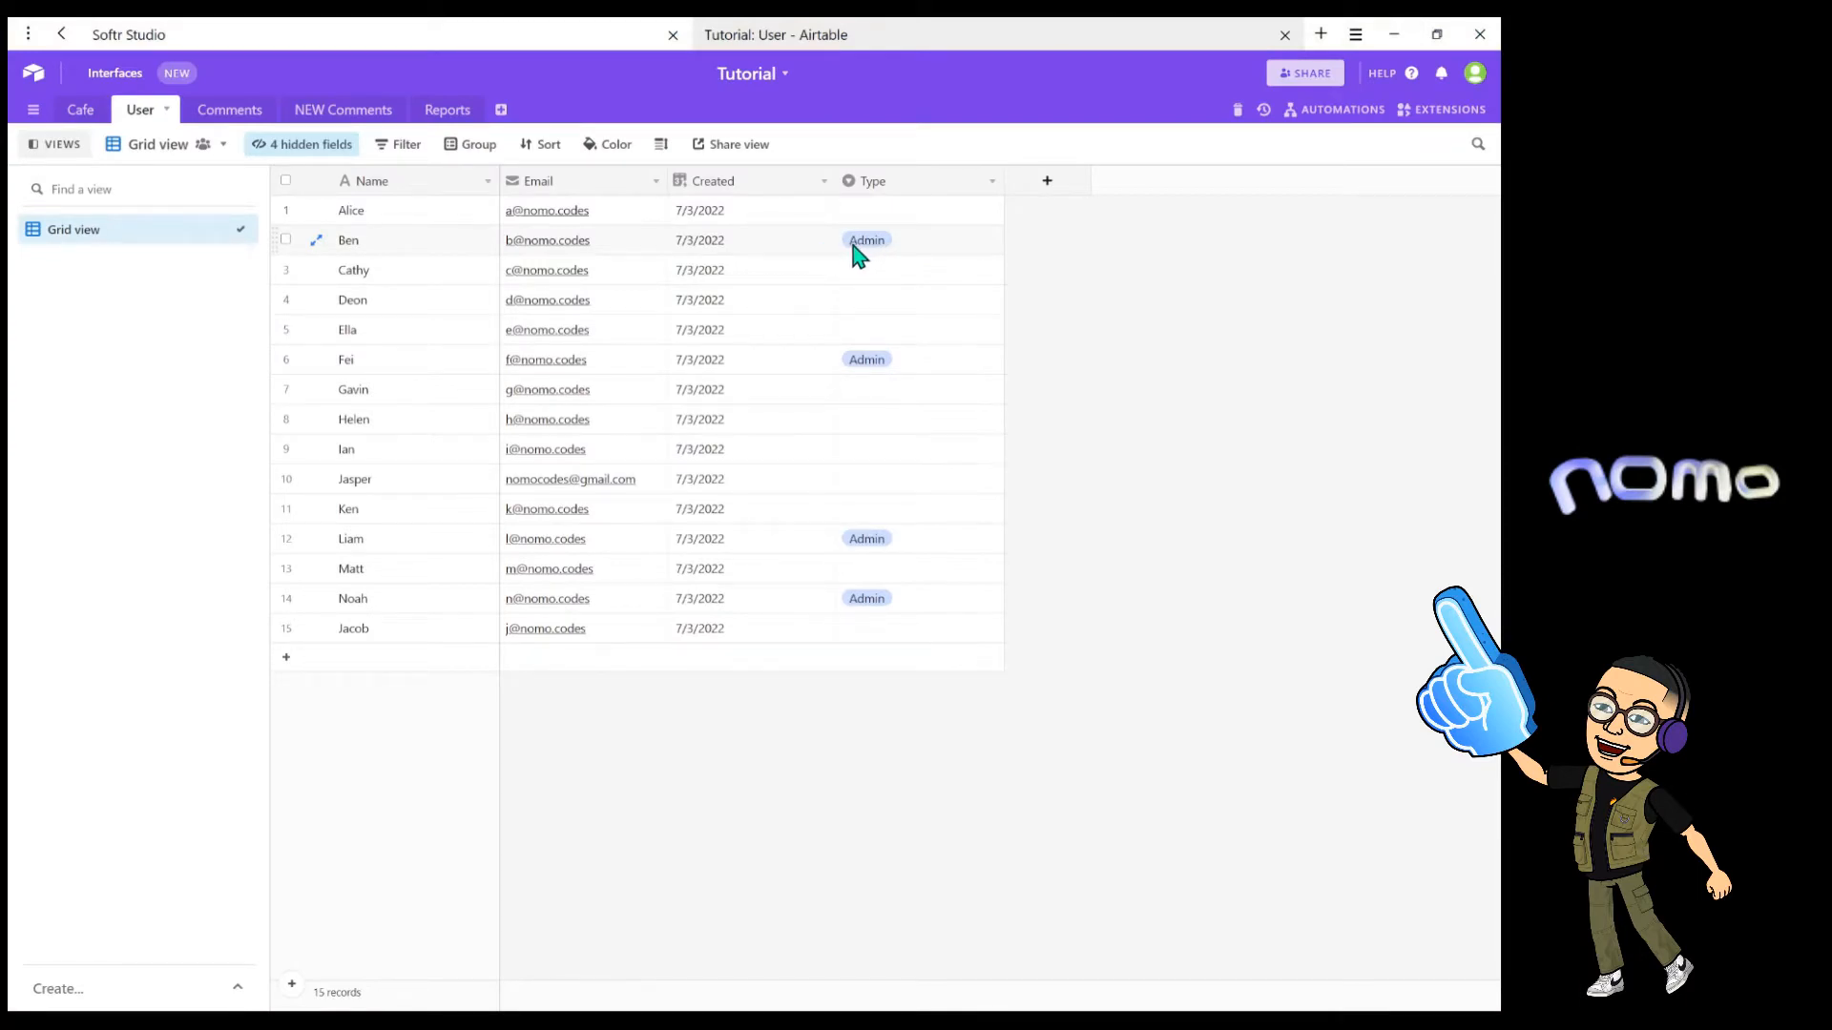
click(383, 38)
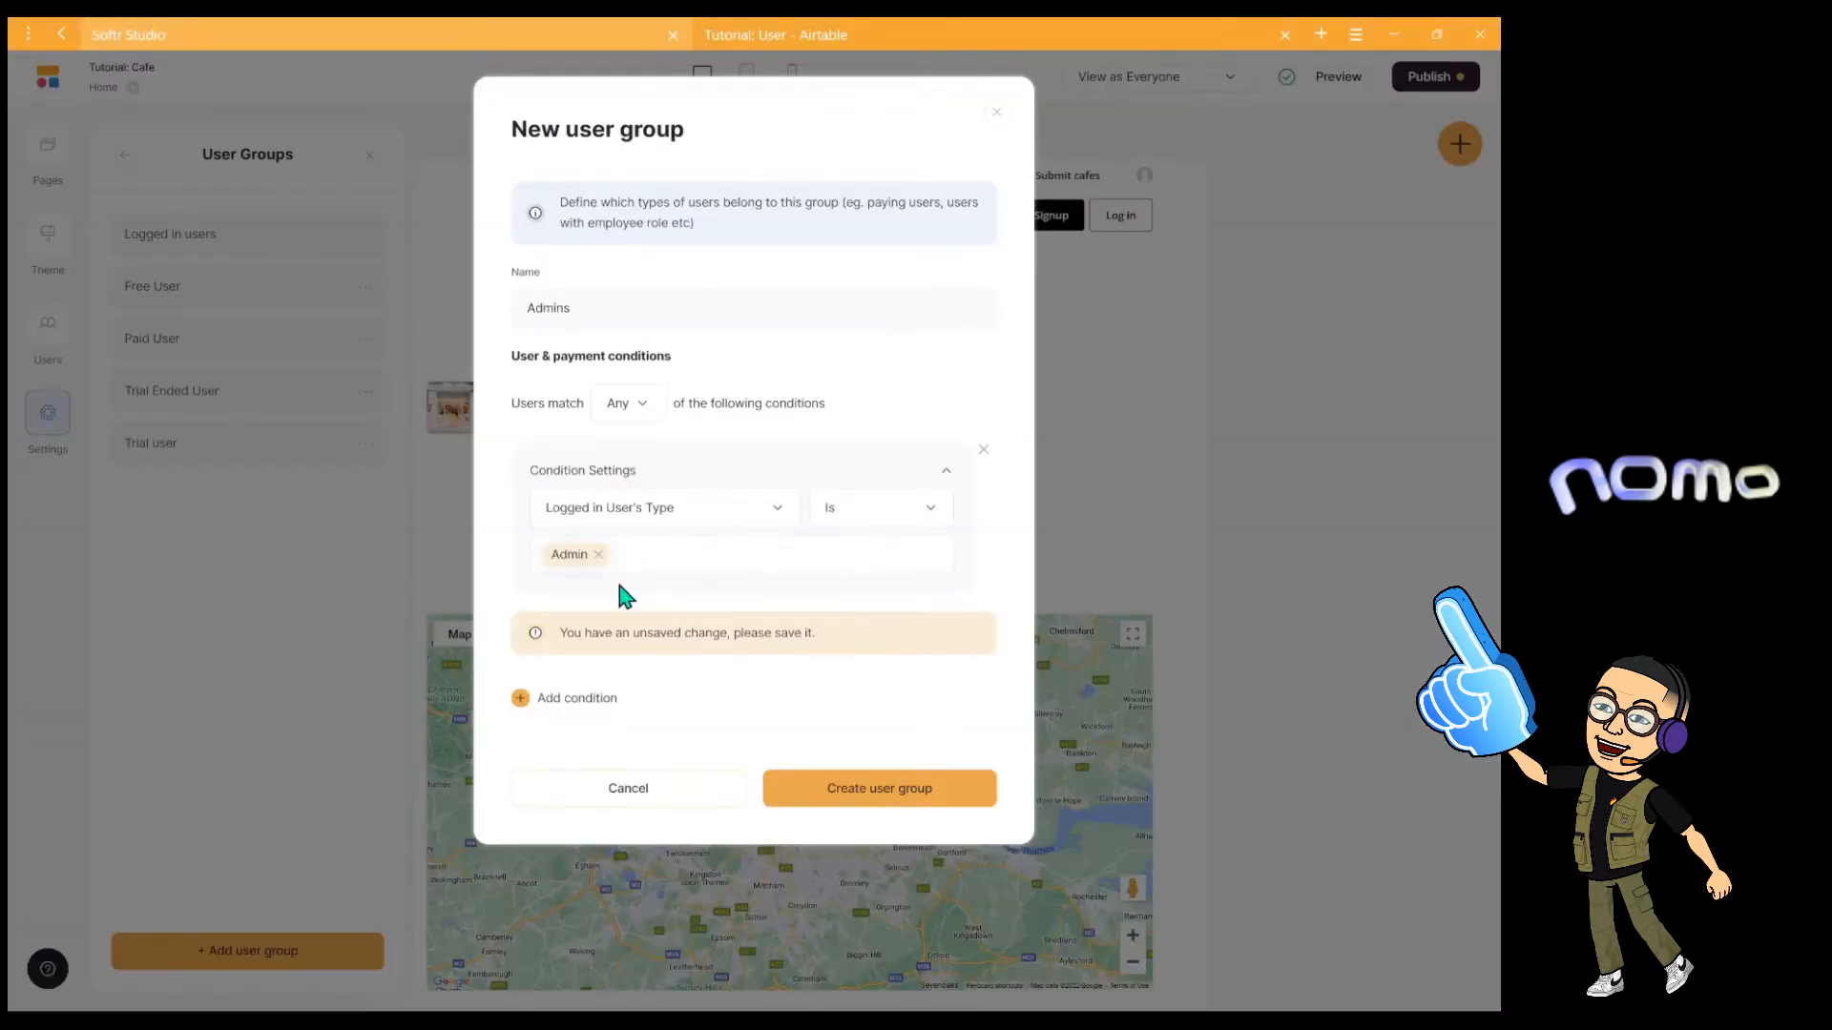
click(902, 806)
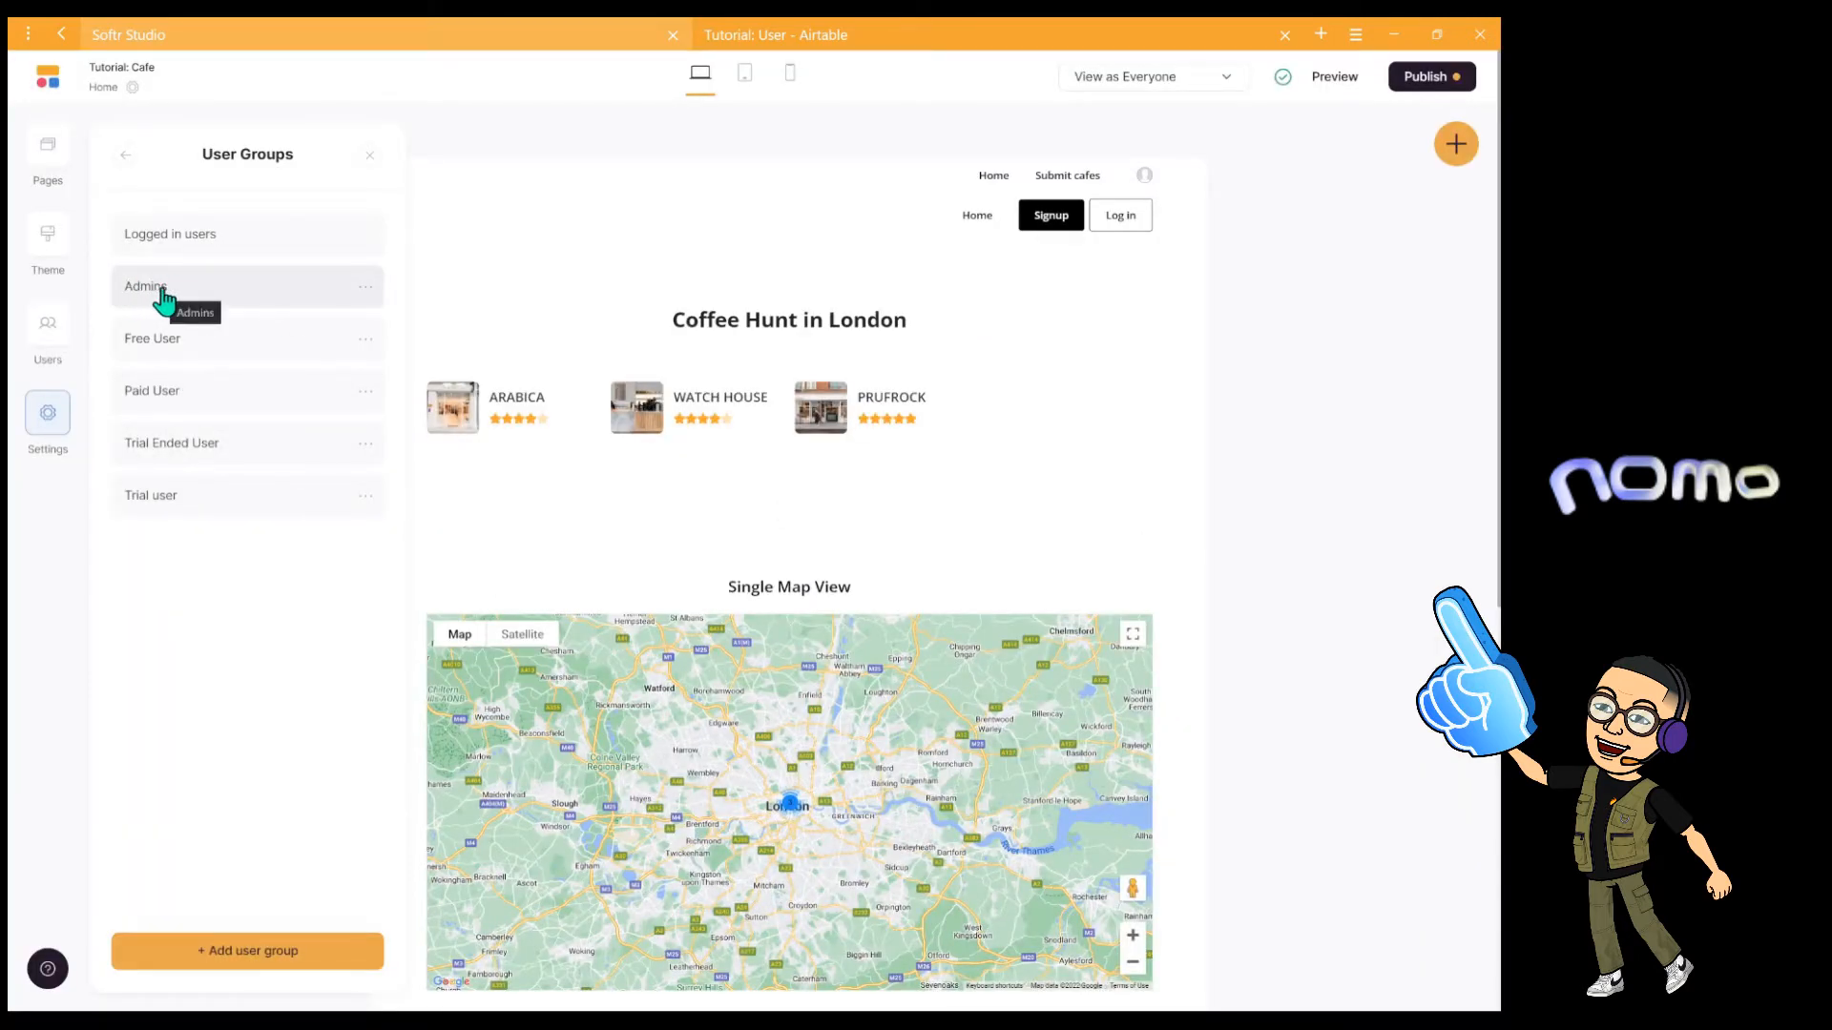
Start a new edit permission named Admins and assign it to the Admins user group.
click(127, 156)
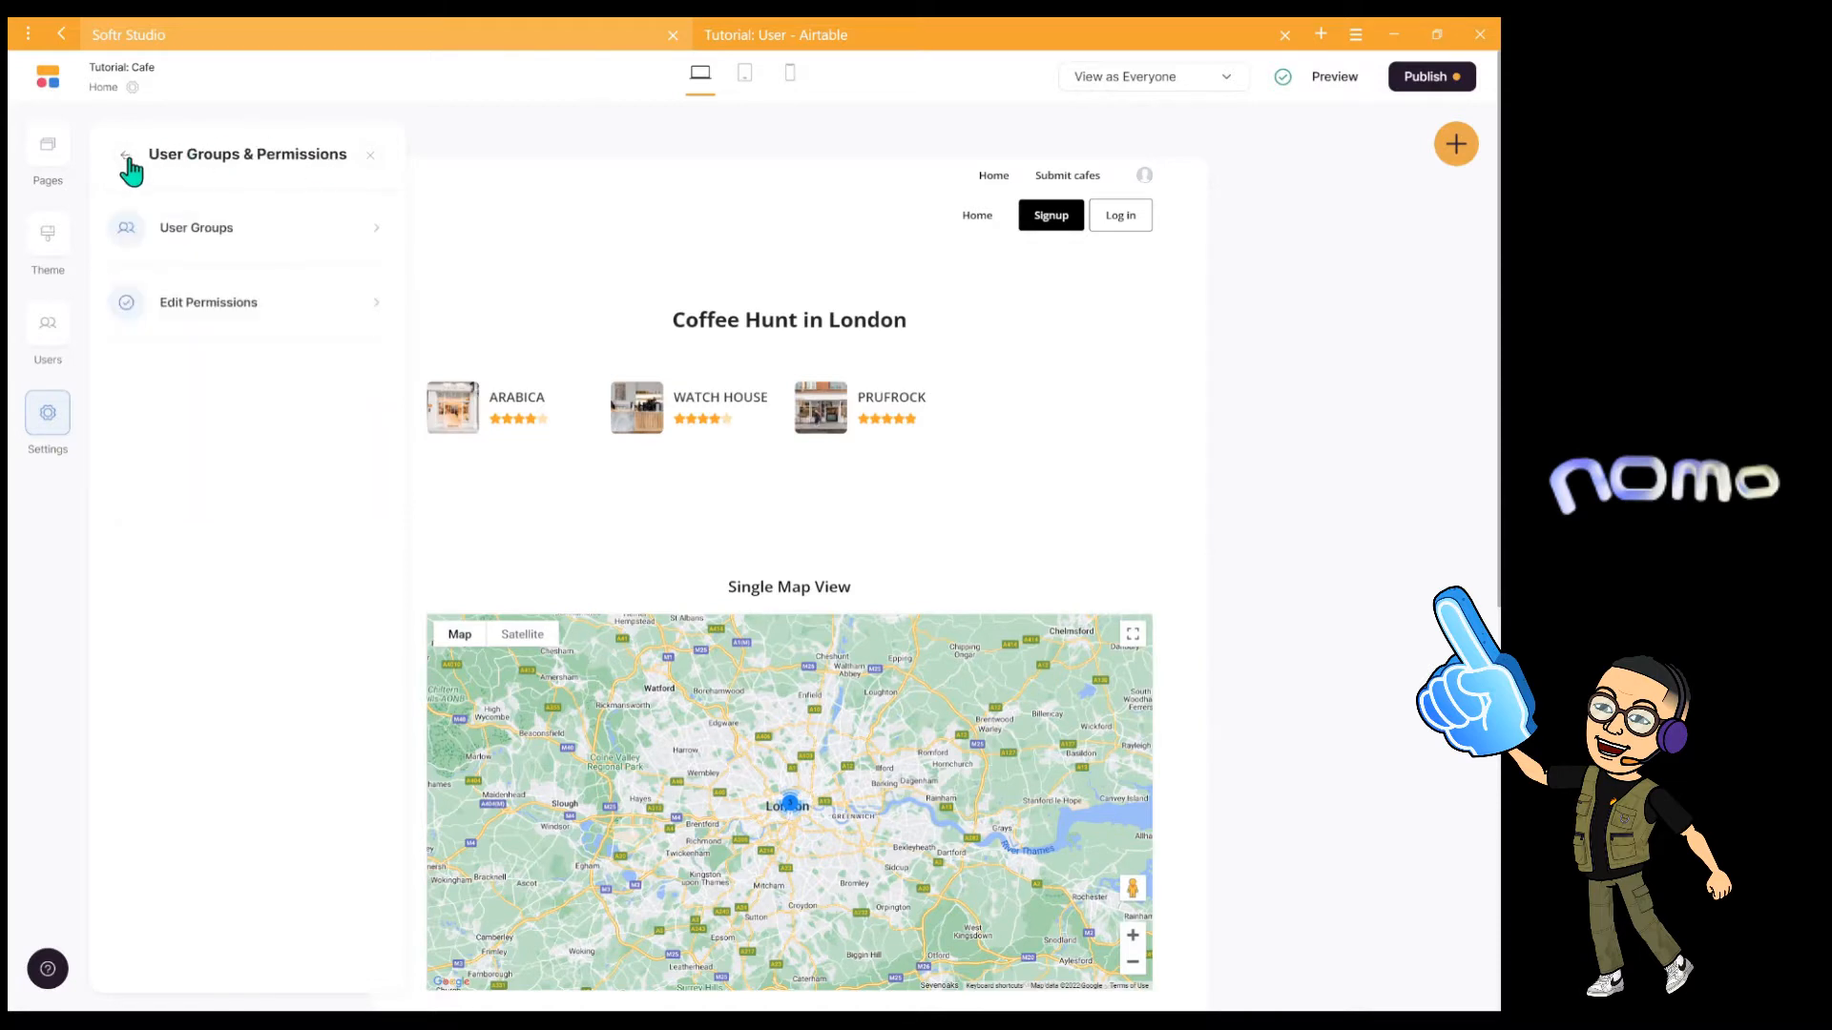
click(236, 315)
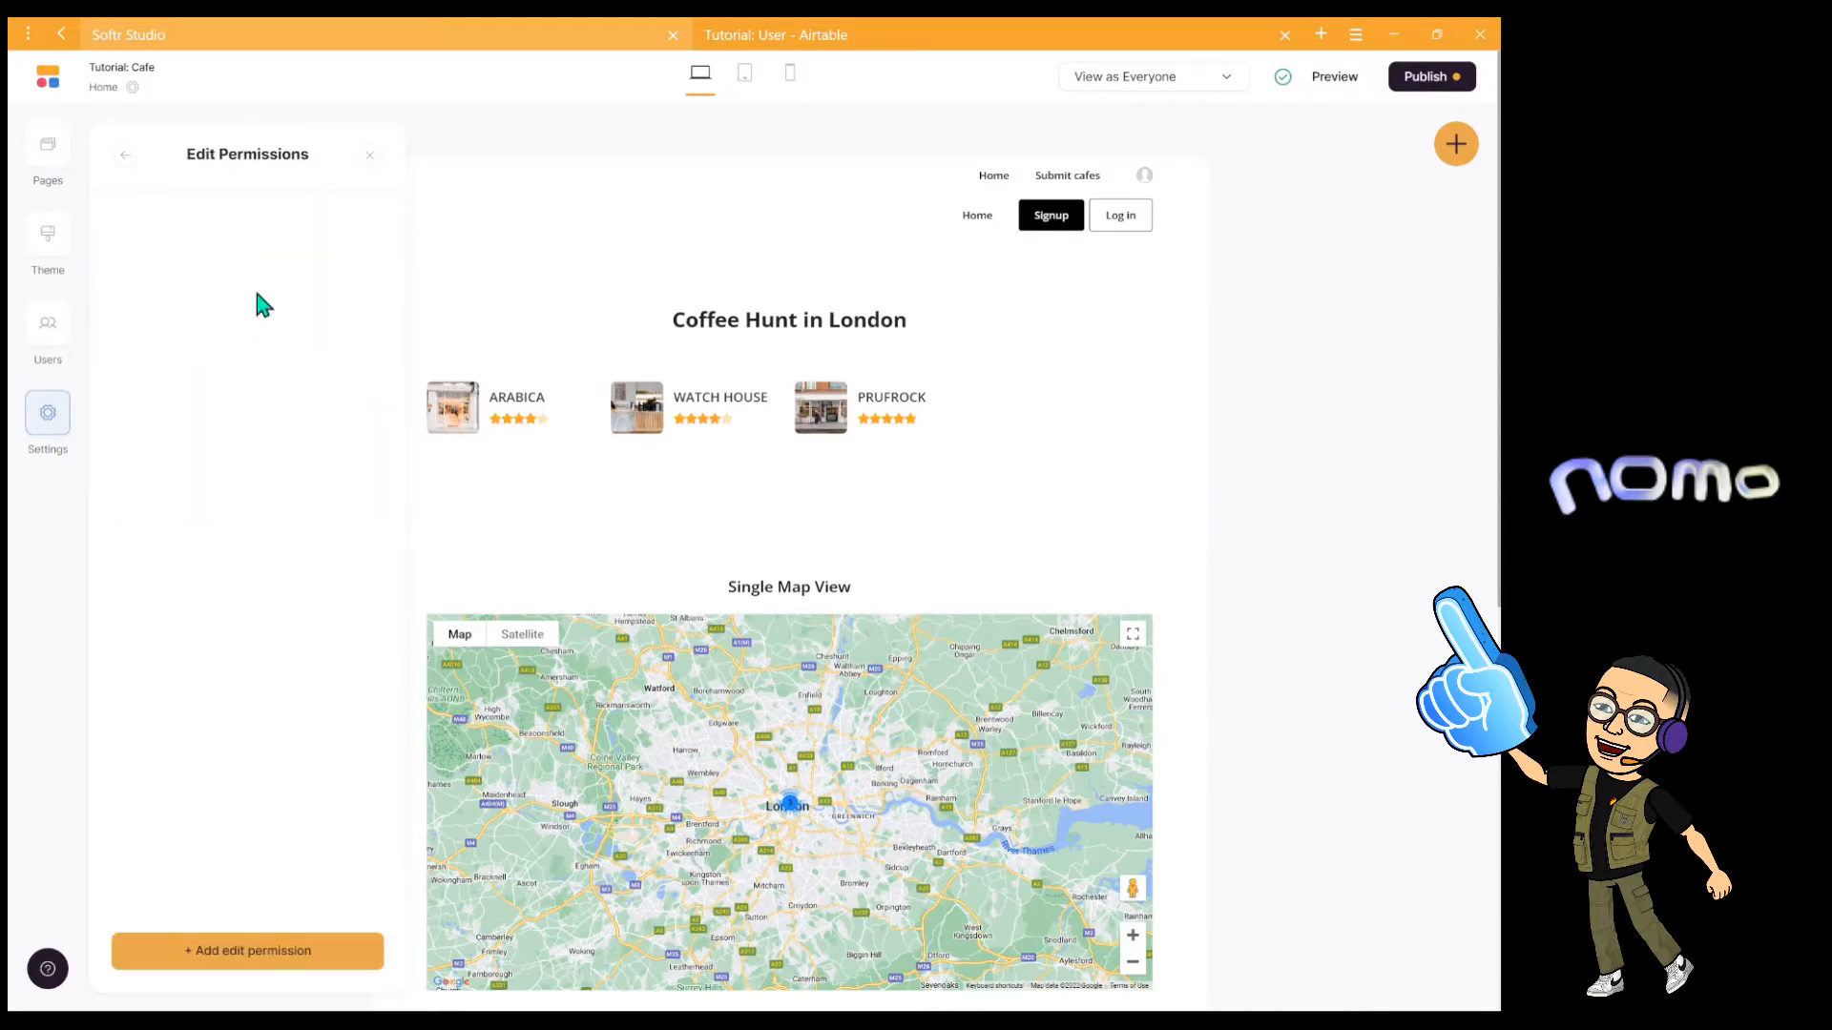
click(225, 954)
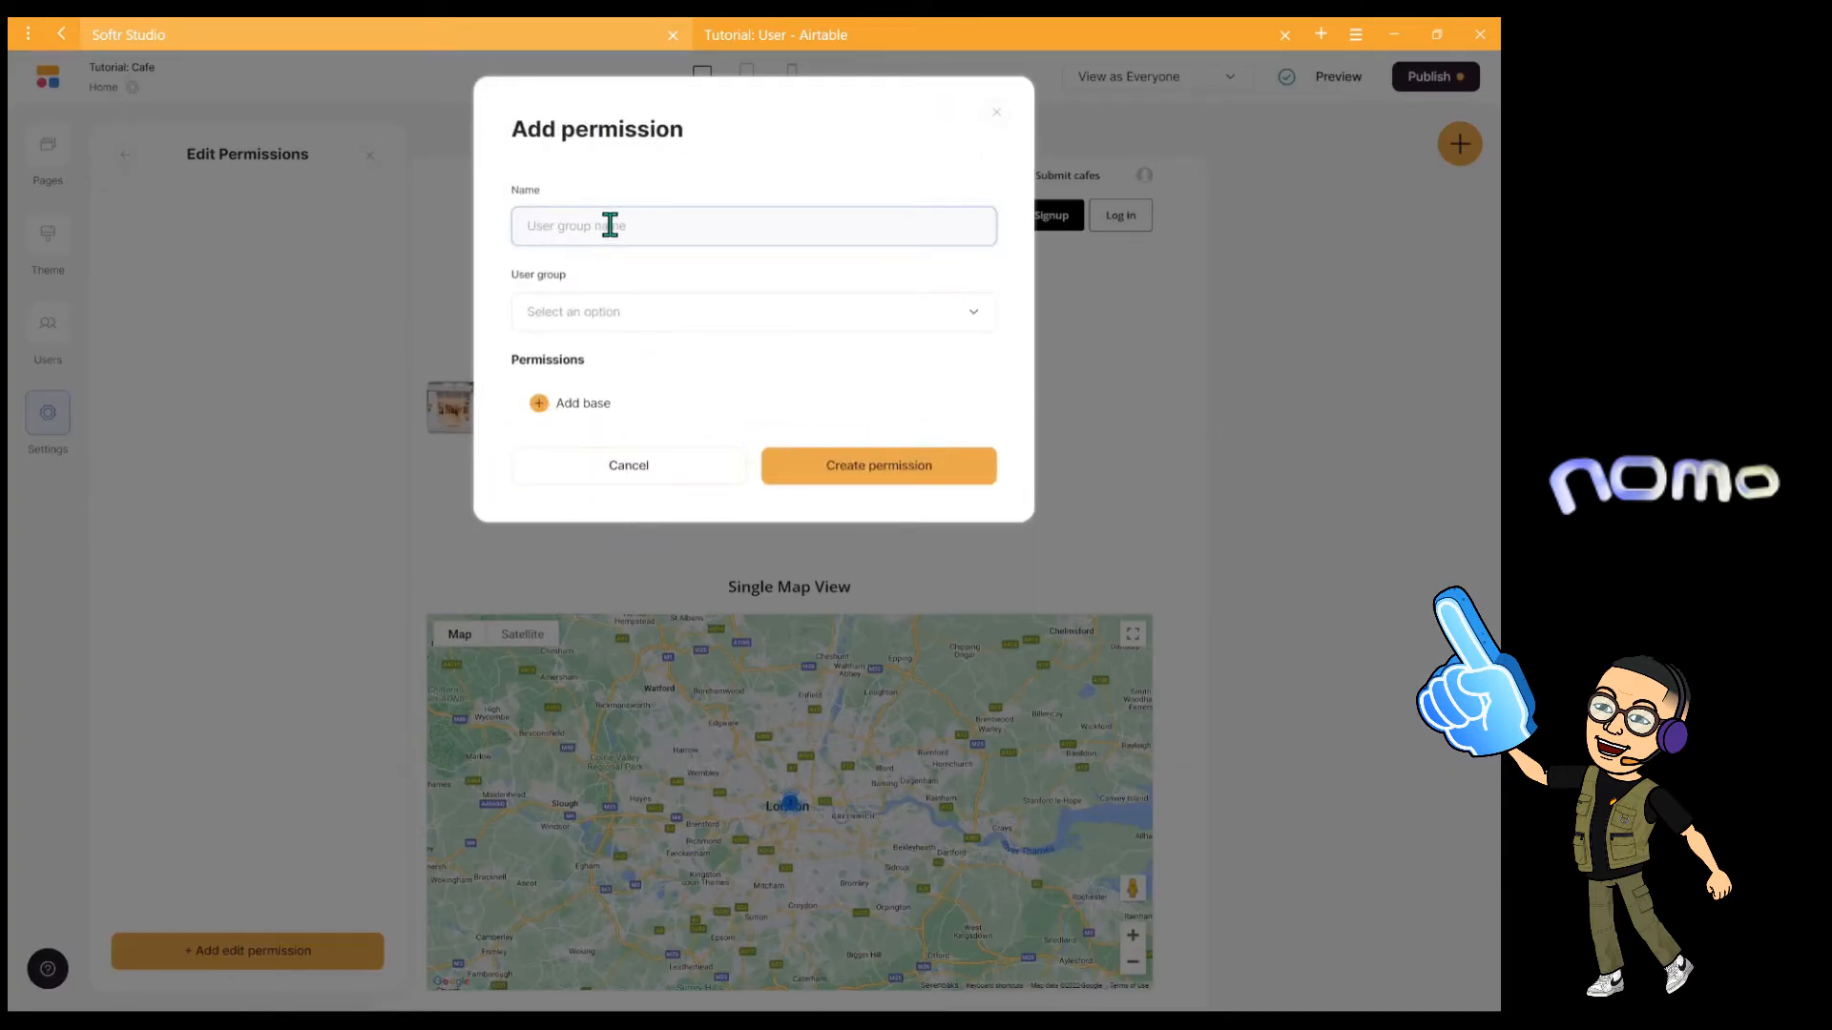
text(Admins)
click(621, 318)
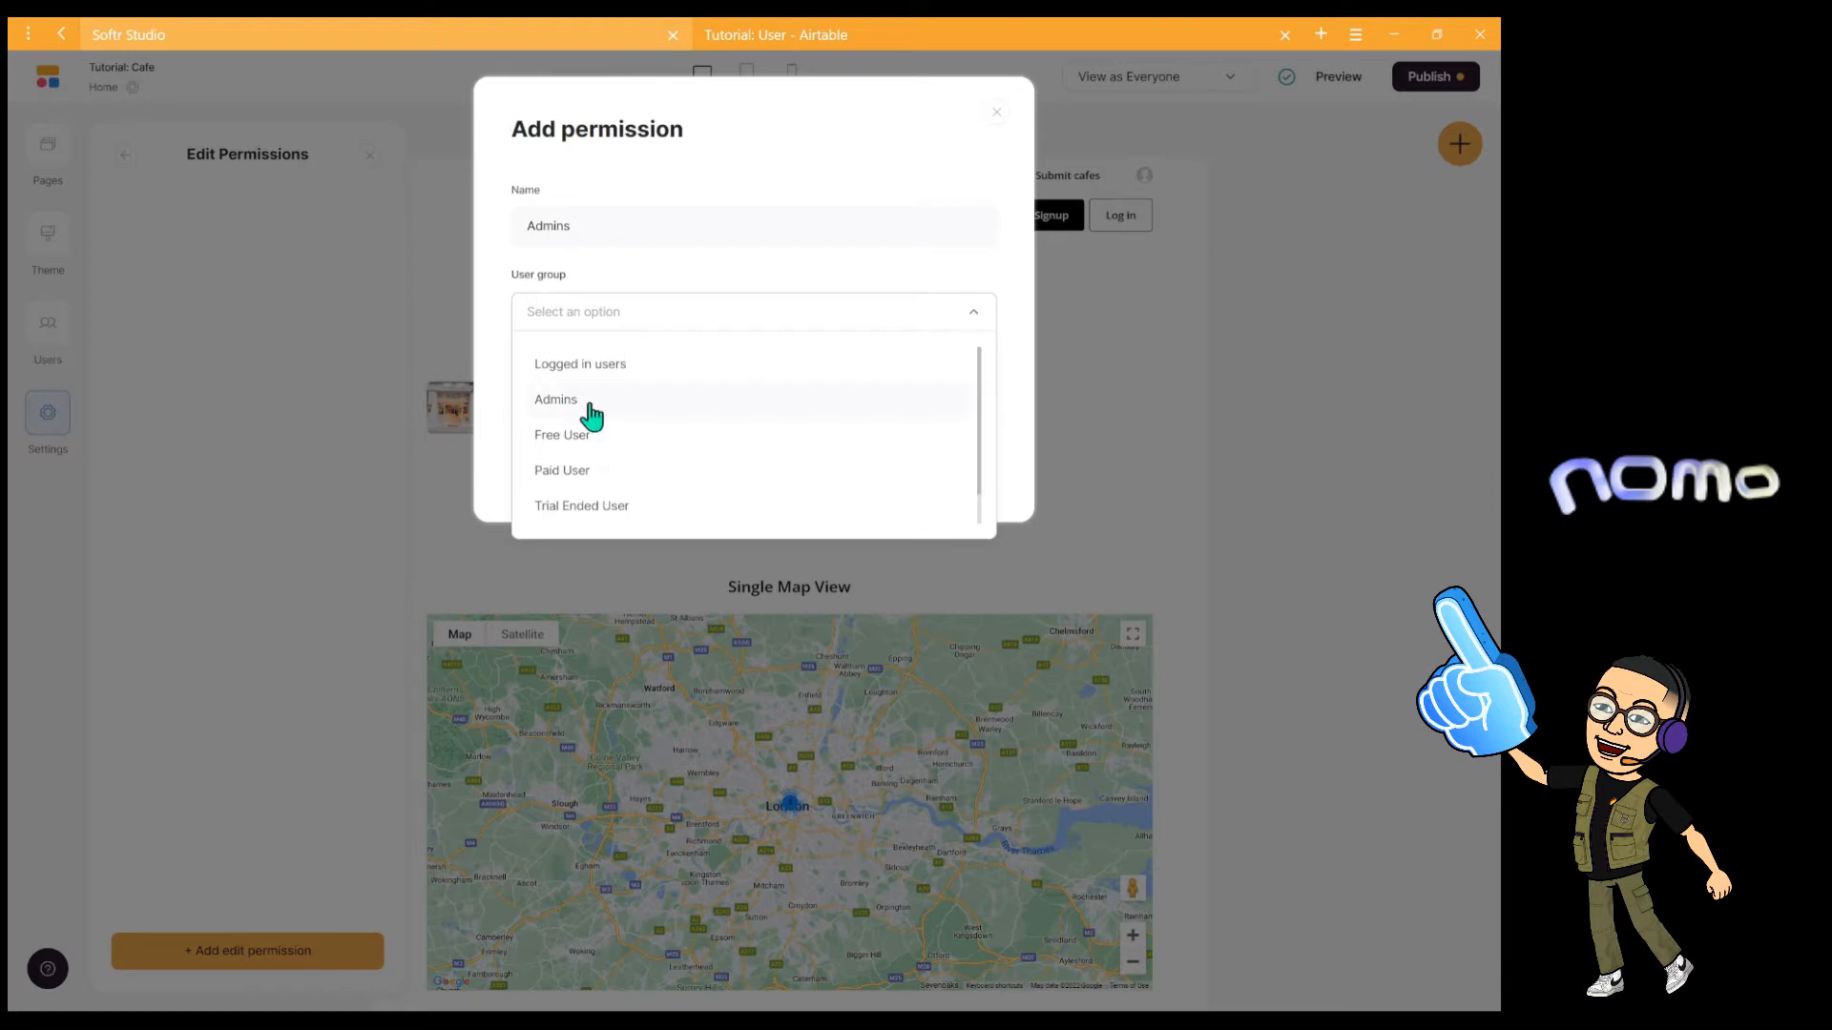
click(563, 405)
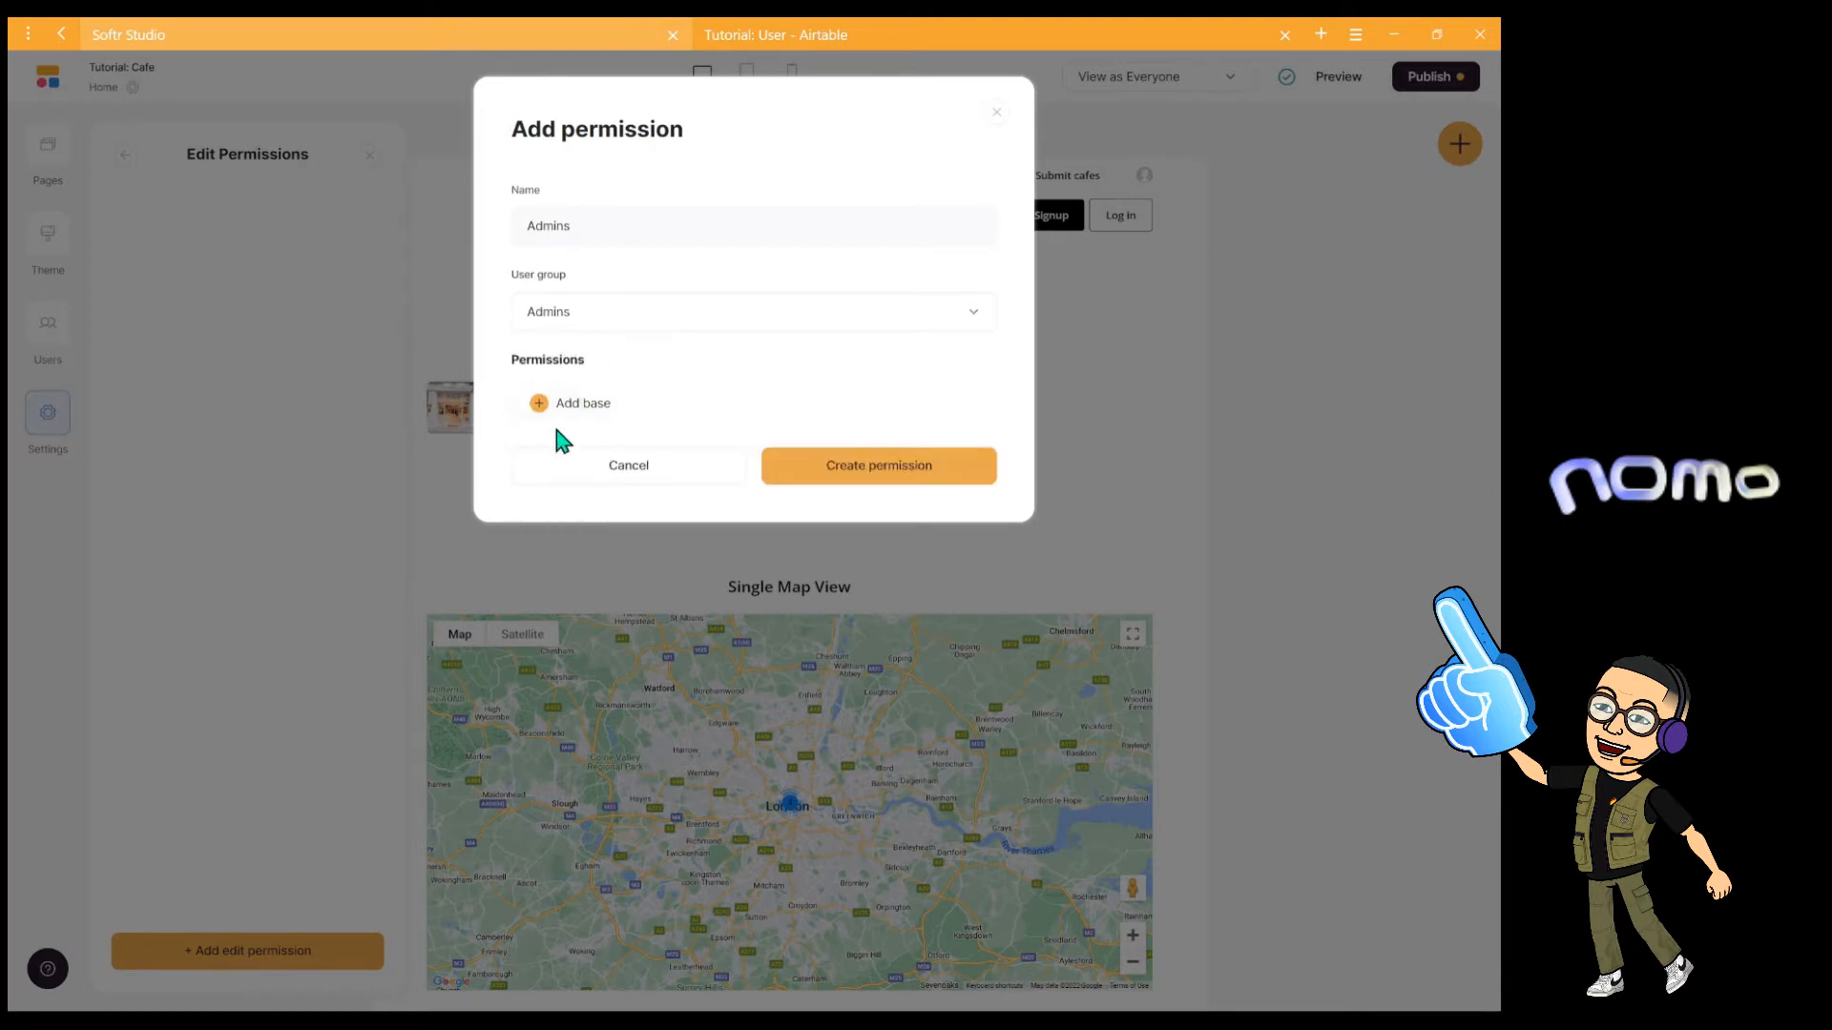
Add the Tutorial base and its Cafe table to the Admins edit permission.
click(563, 407)
scroll(611, 573, down, 5)
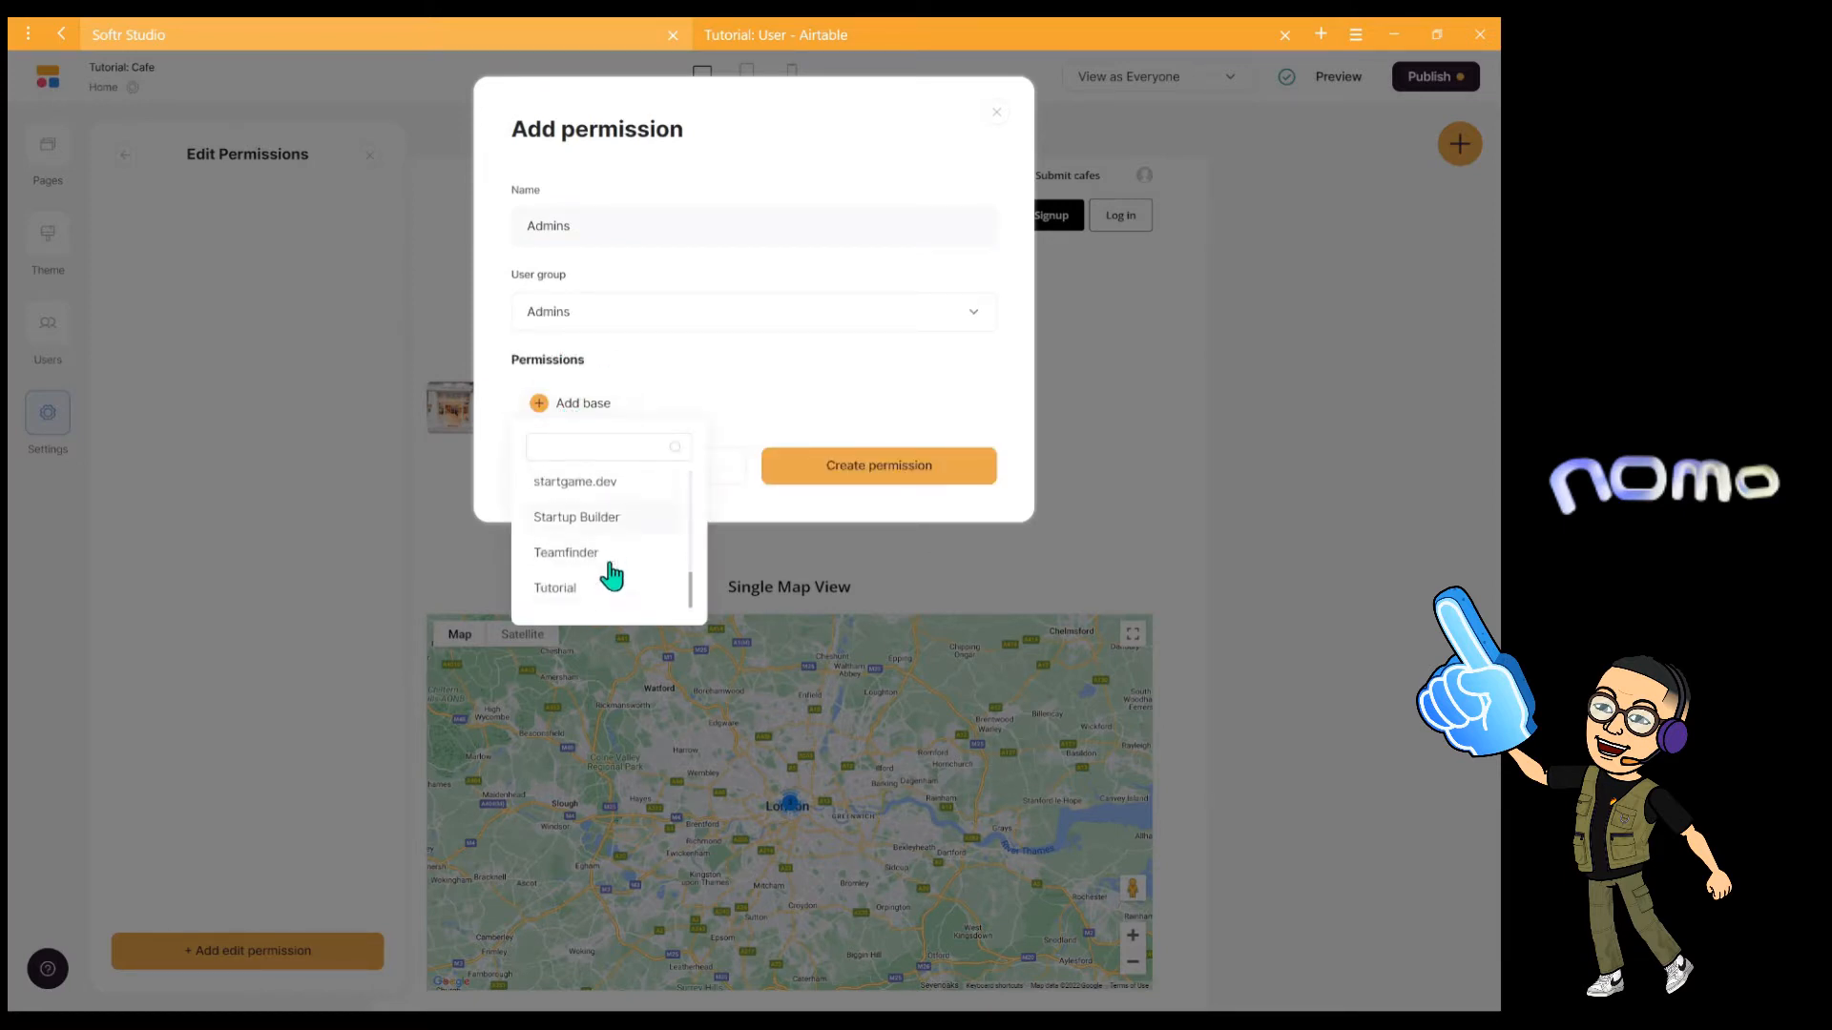
click(587, 589)
click(1013, 29)
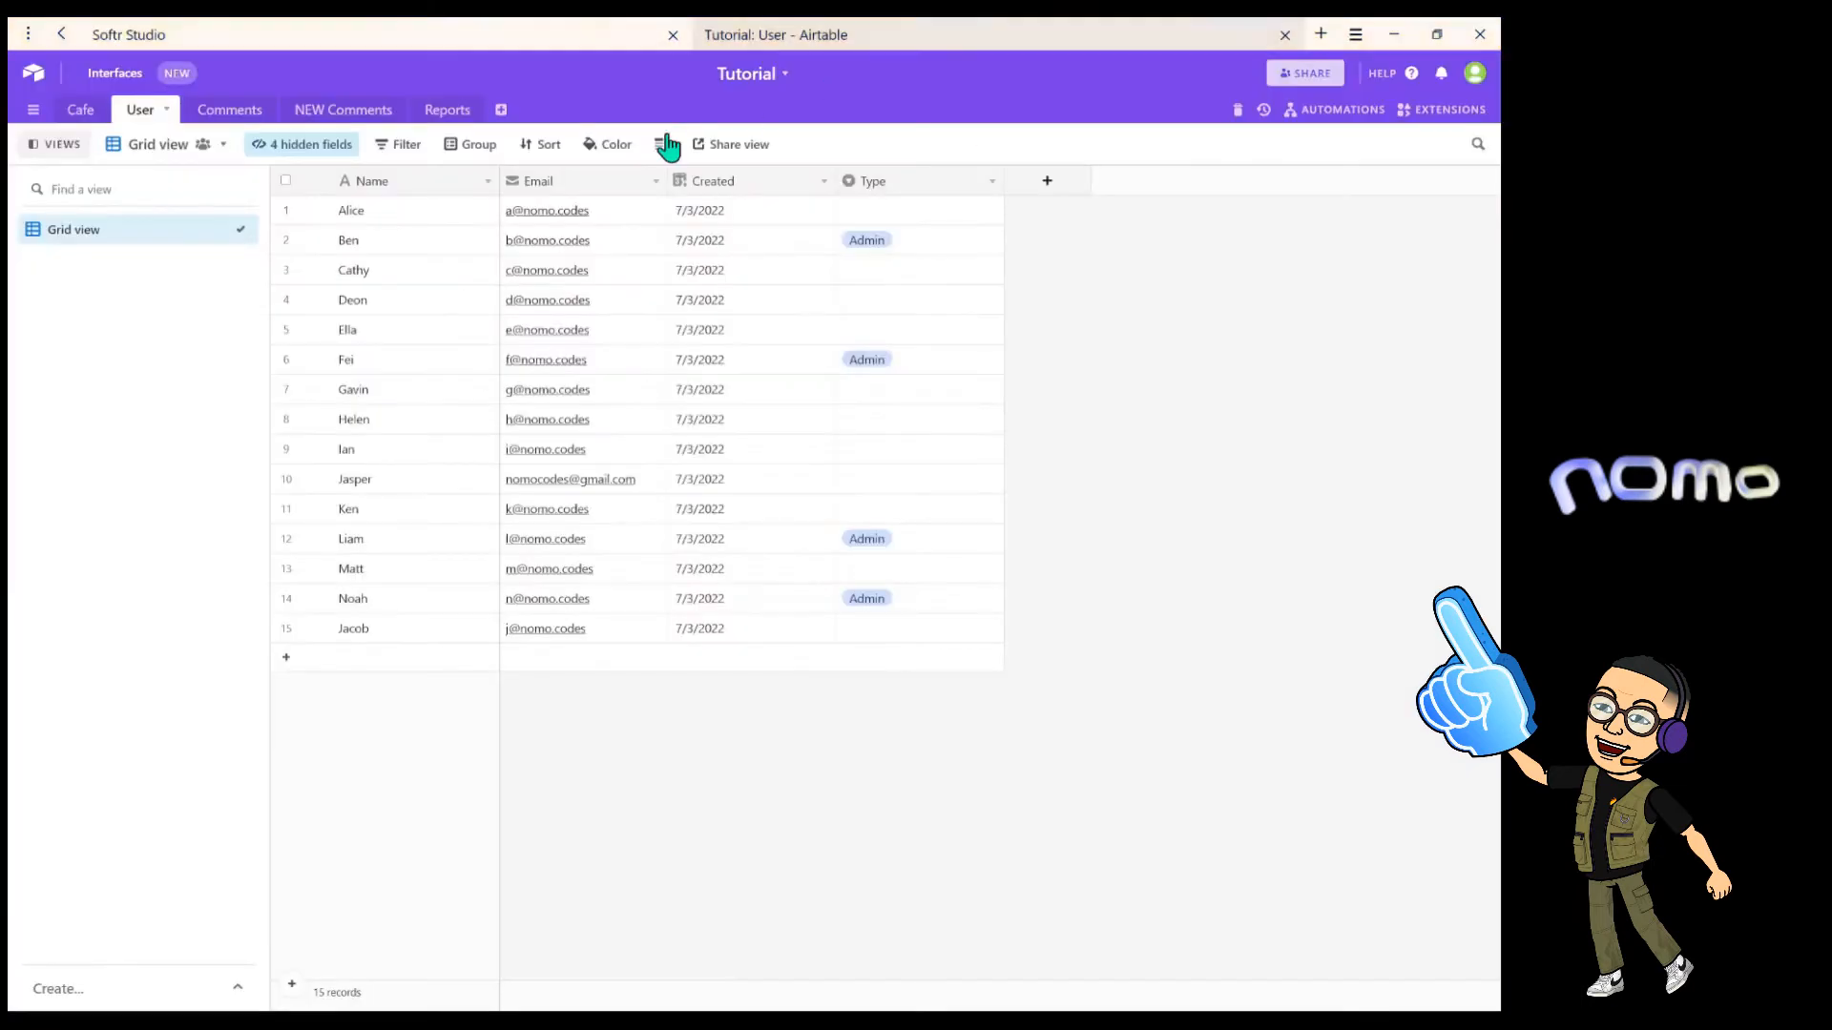
click(482, 34)
click(587, 458)
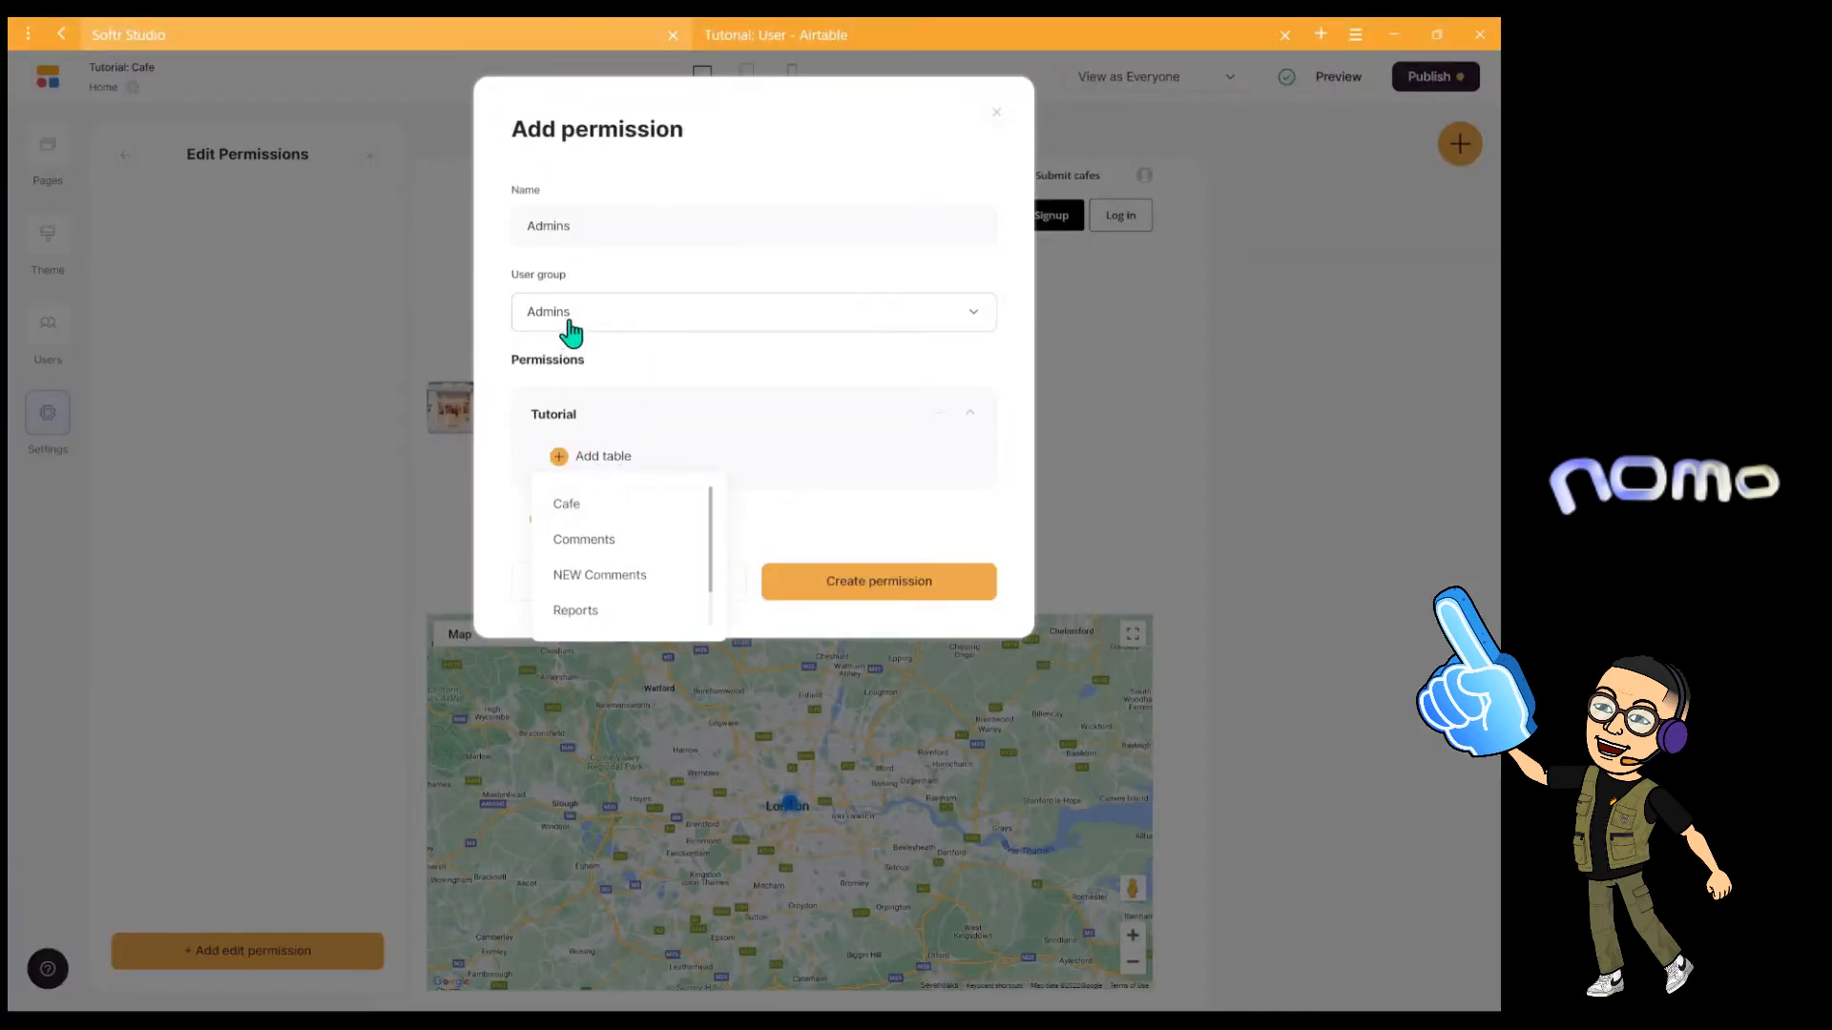
click(576, 505)
Examine the fields of the Cafe table in Airtable and return to the permission settings in Softr.
click(848, 50)
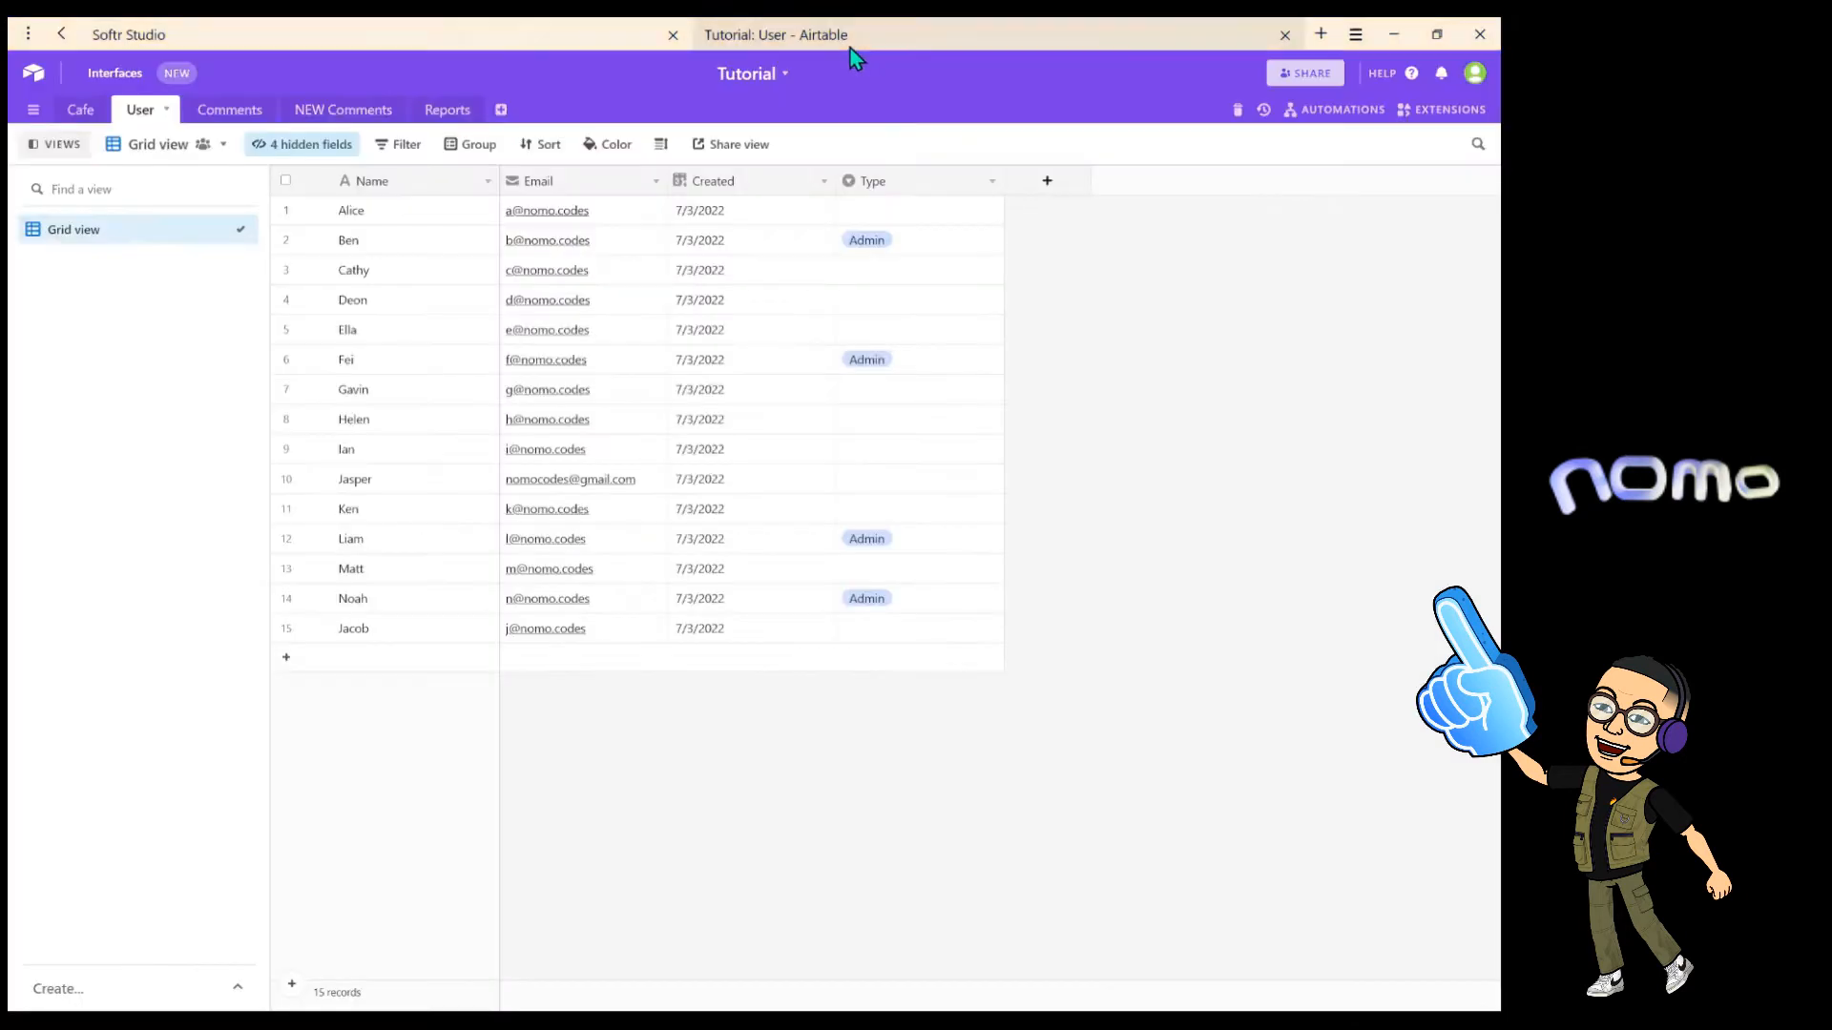
click(72, 110)
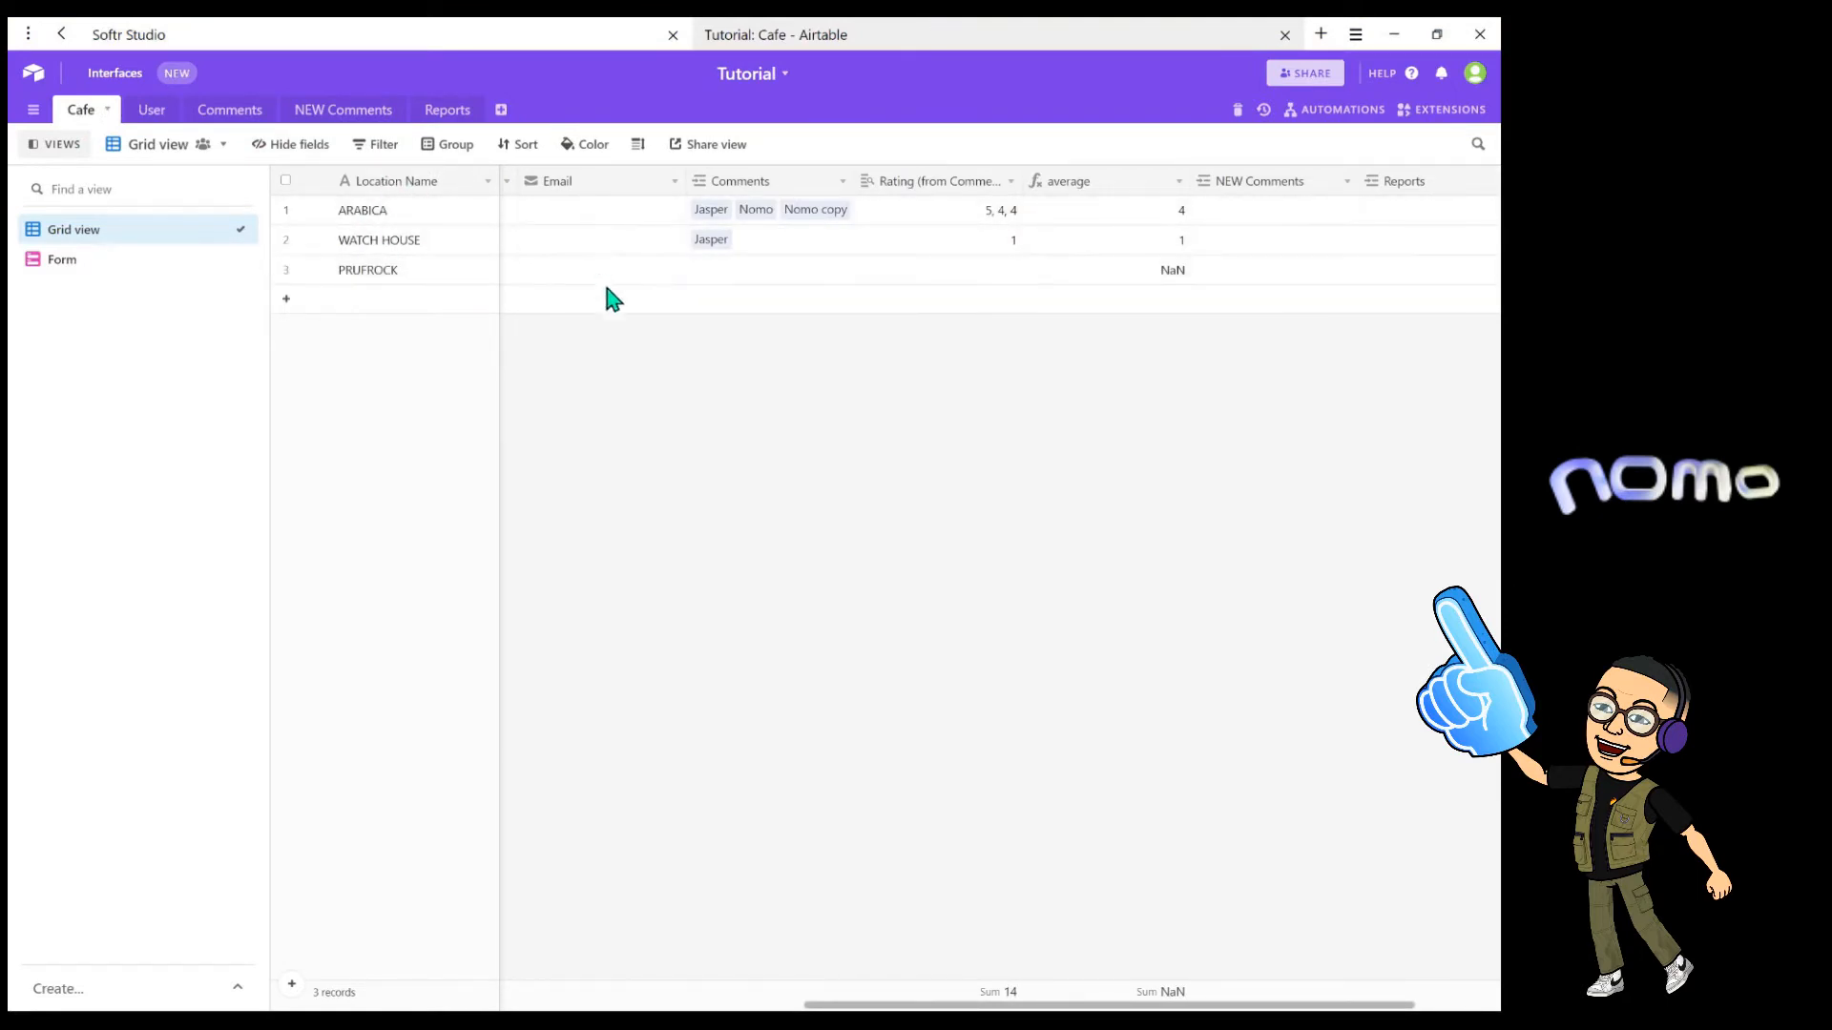
click(811, 992)
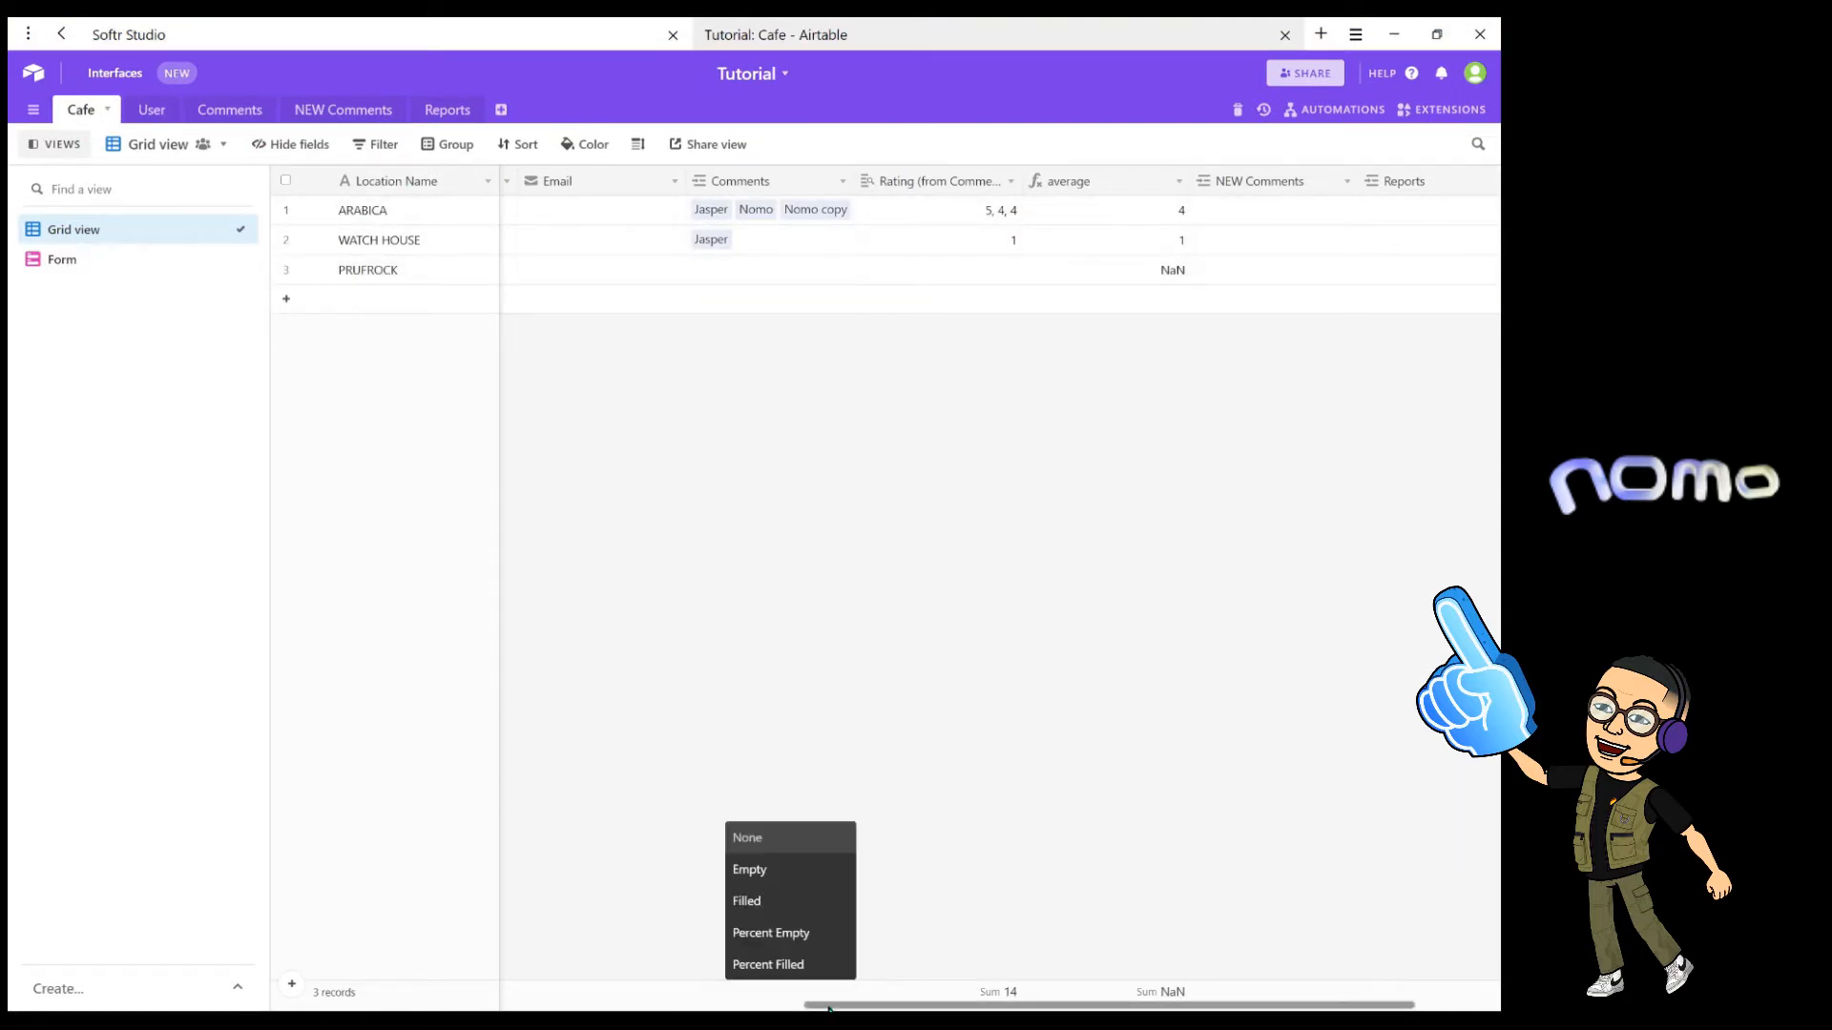
scroll(529, 977, left, 3)
scroll(529, 977, left, 5)
click(205, 866)
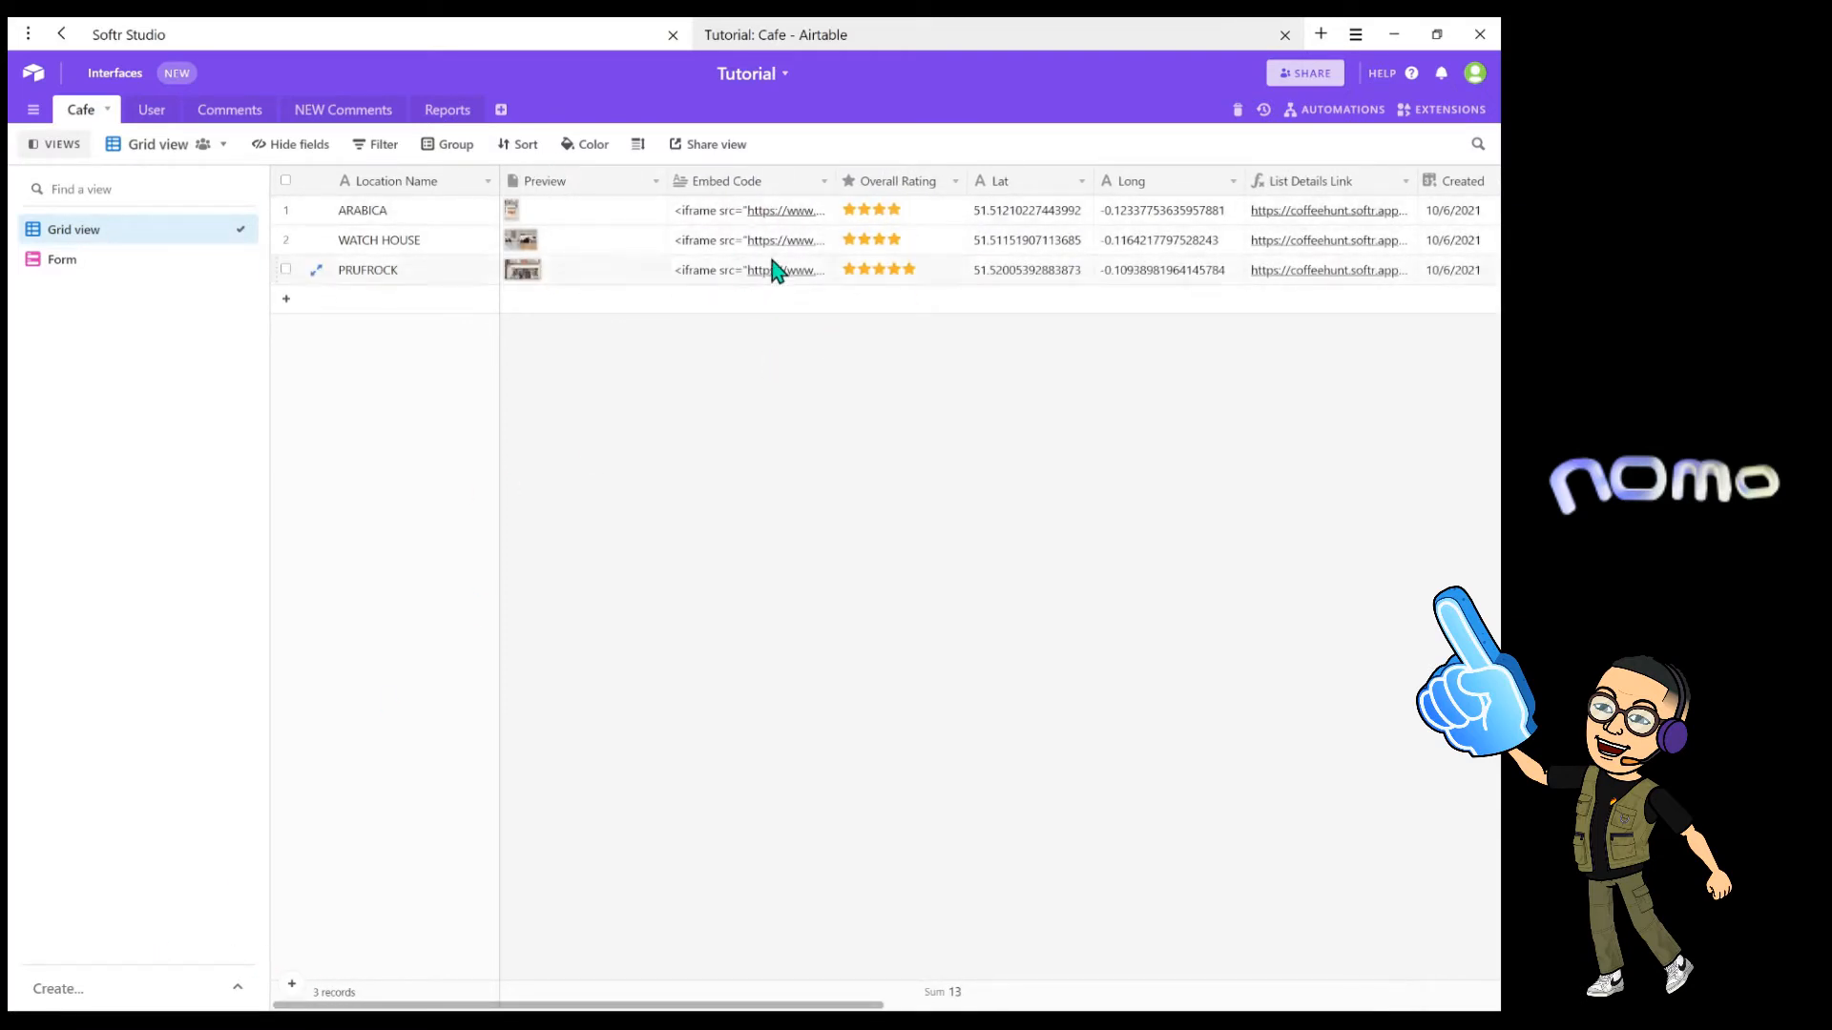
click(518, 43)
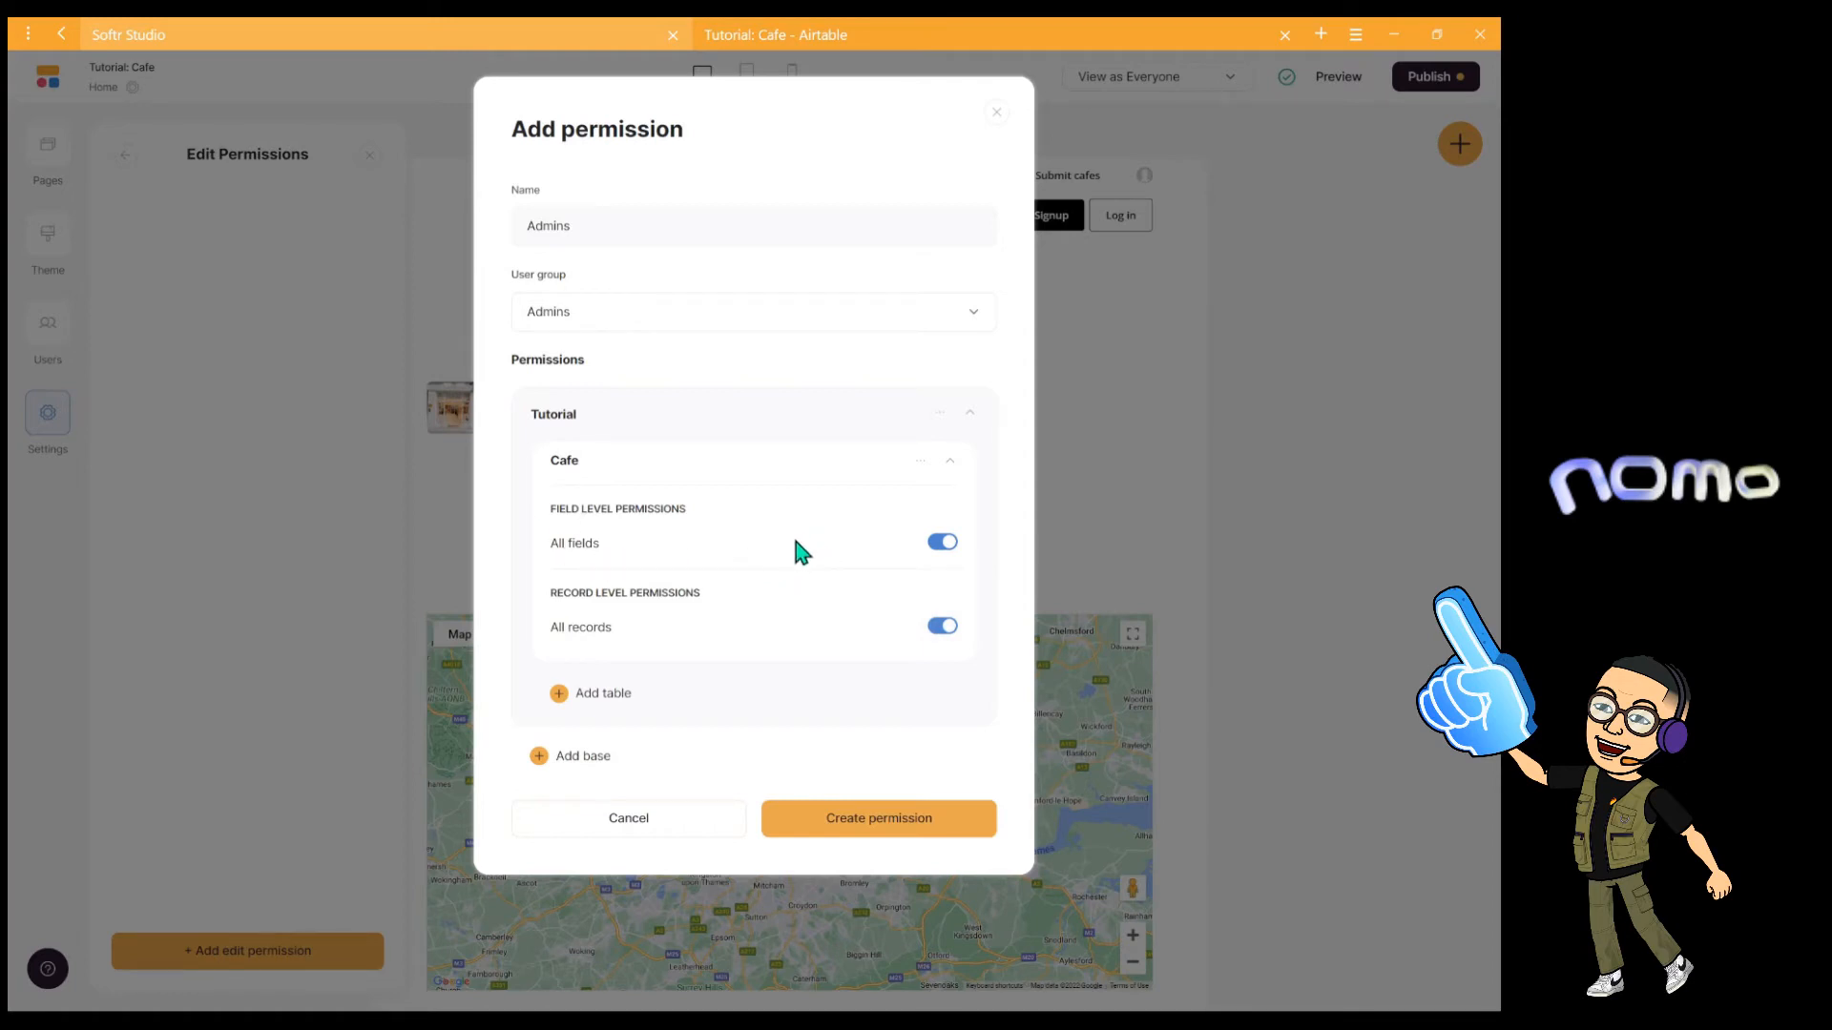
Turn off all-fields editing for the Cafe table and allow editing of the Preview field.
click(942, 542)
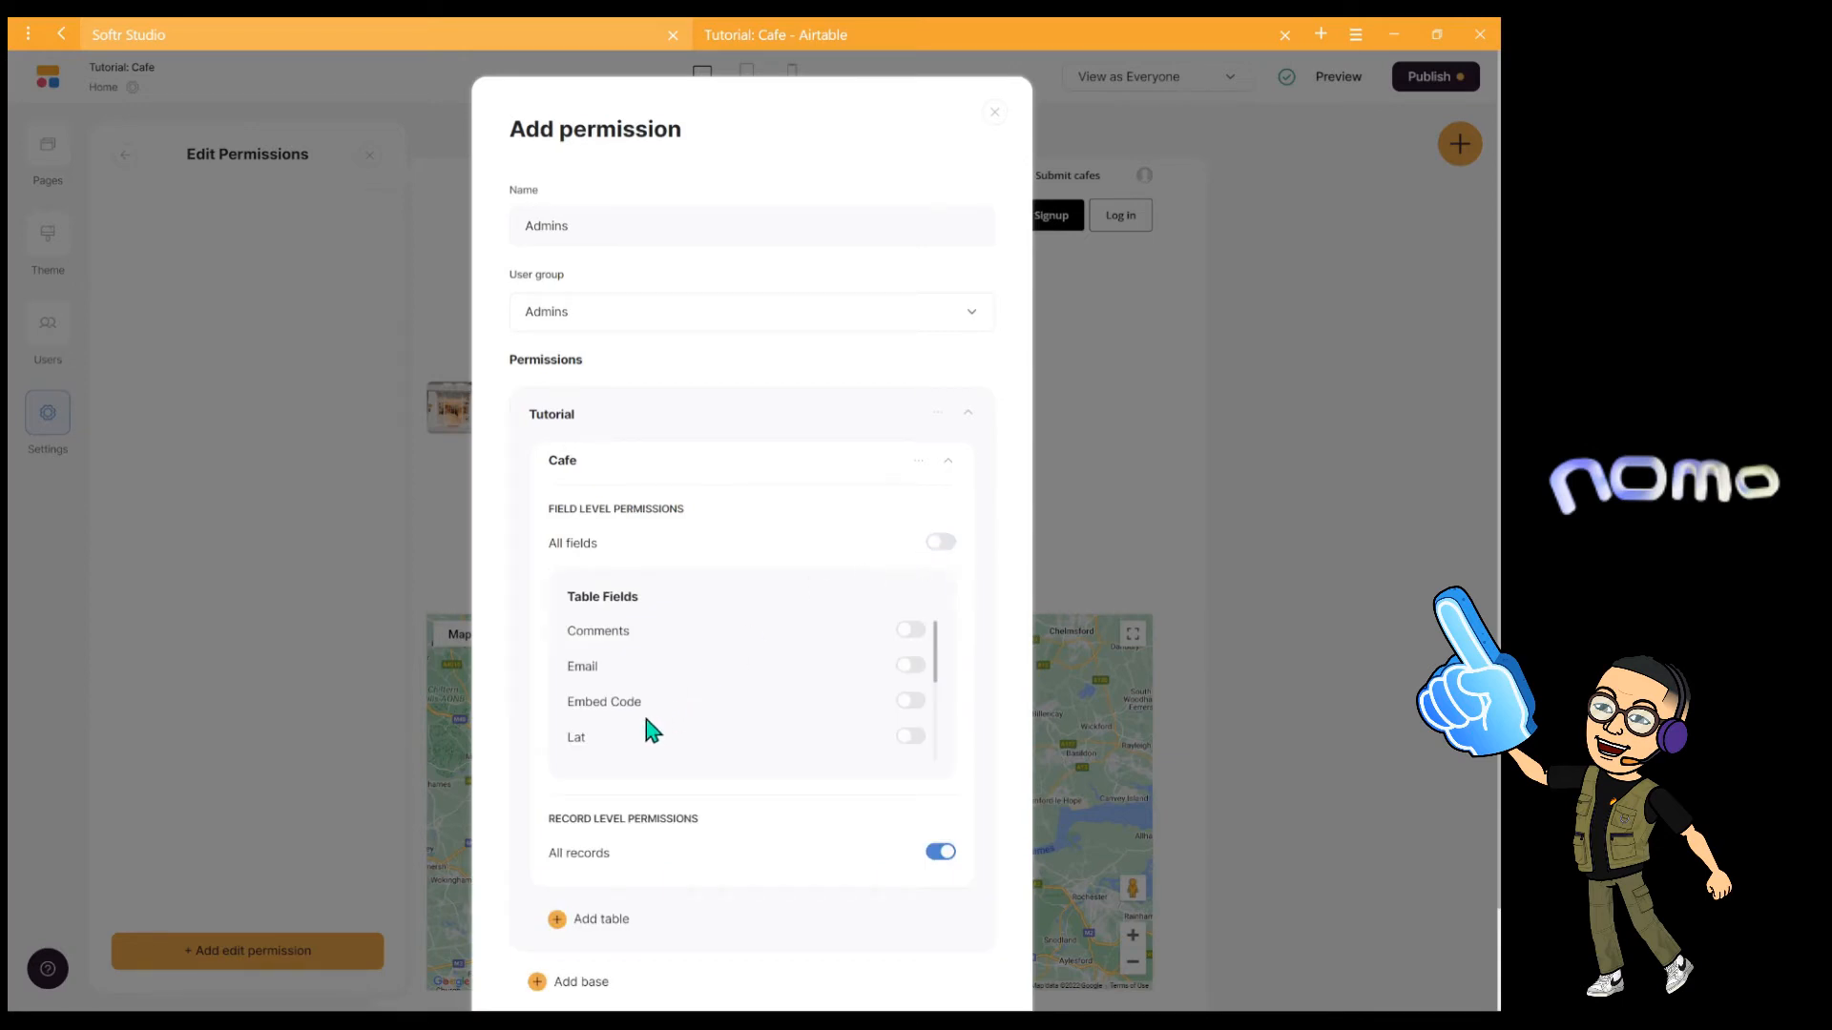
scroll(645, 720, down, 5)
scroll(675, 711, up, 5)
scroll(905, 719, down, 5)
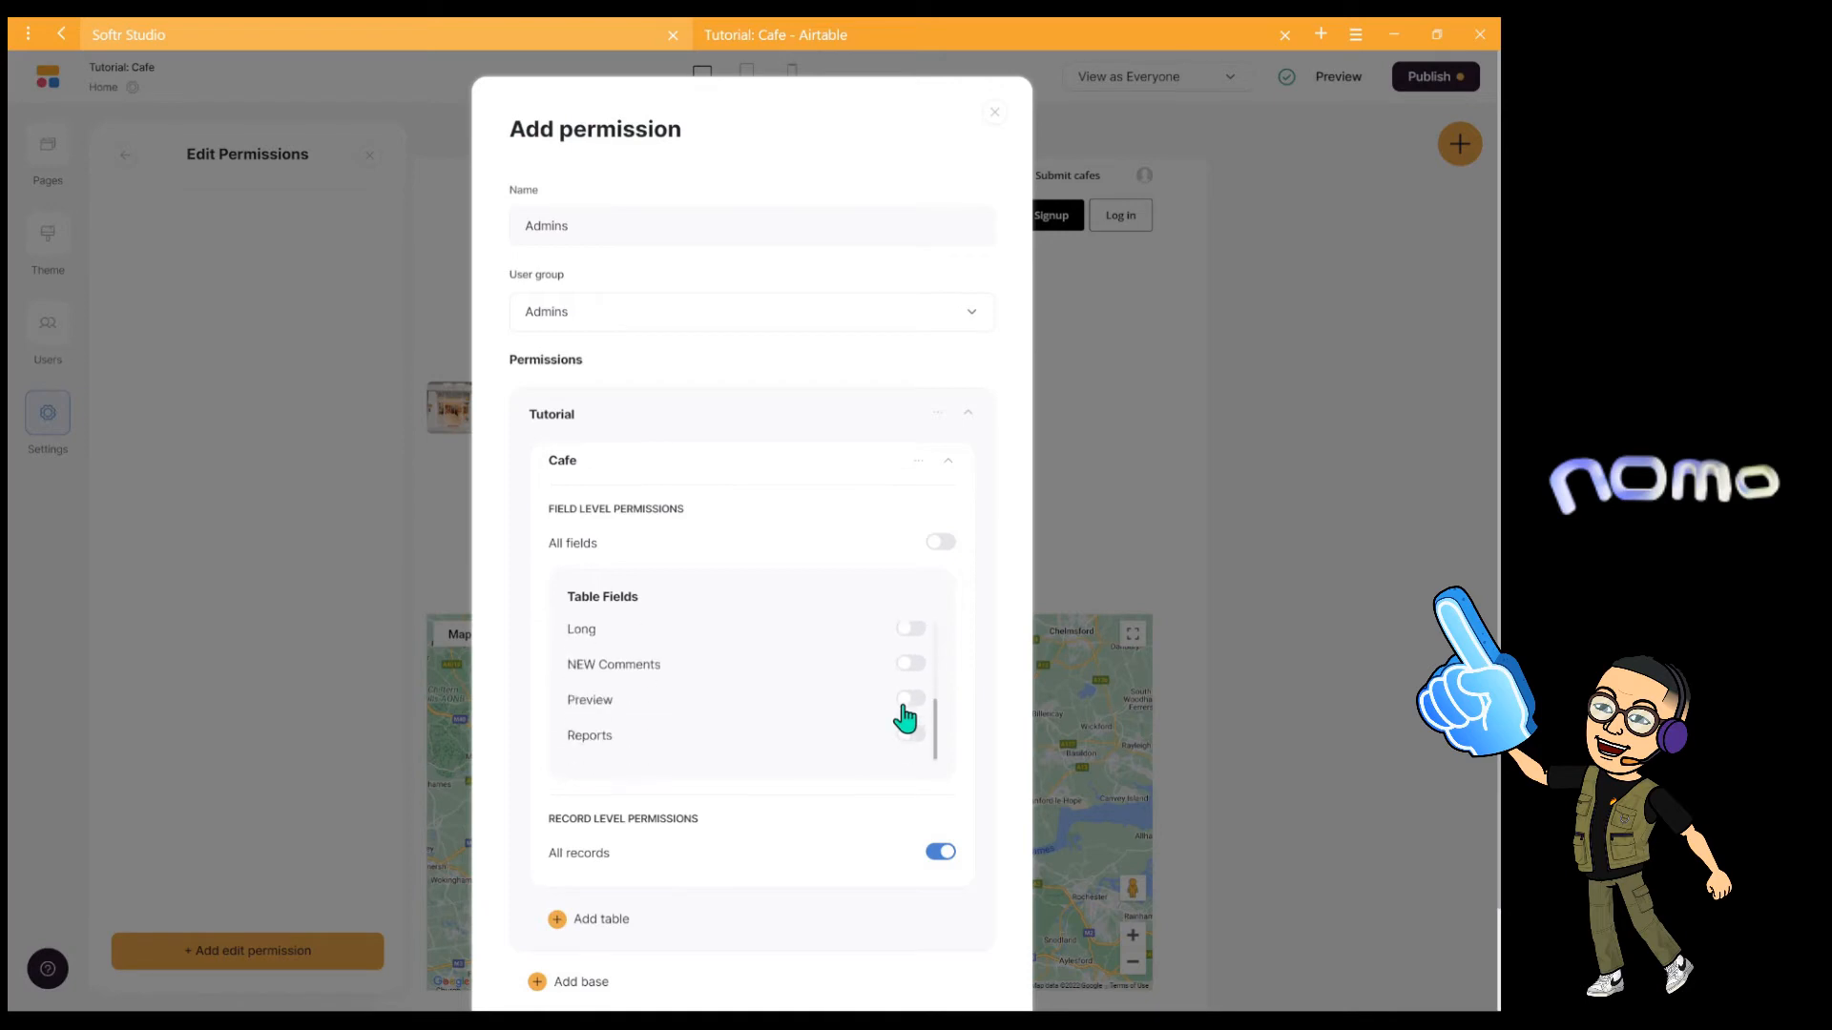
scroll(887, 711, down, 2)
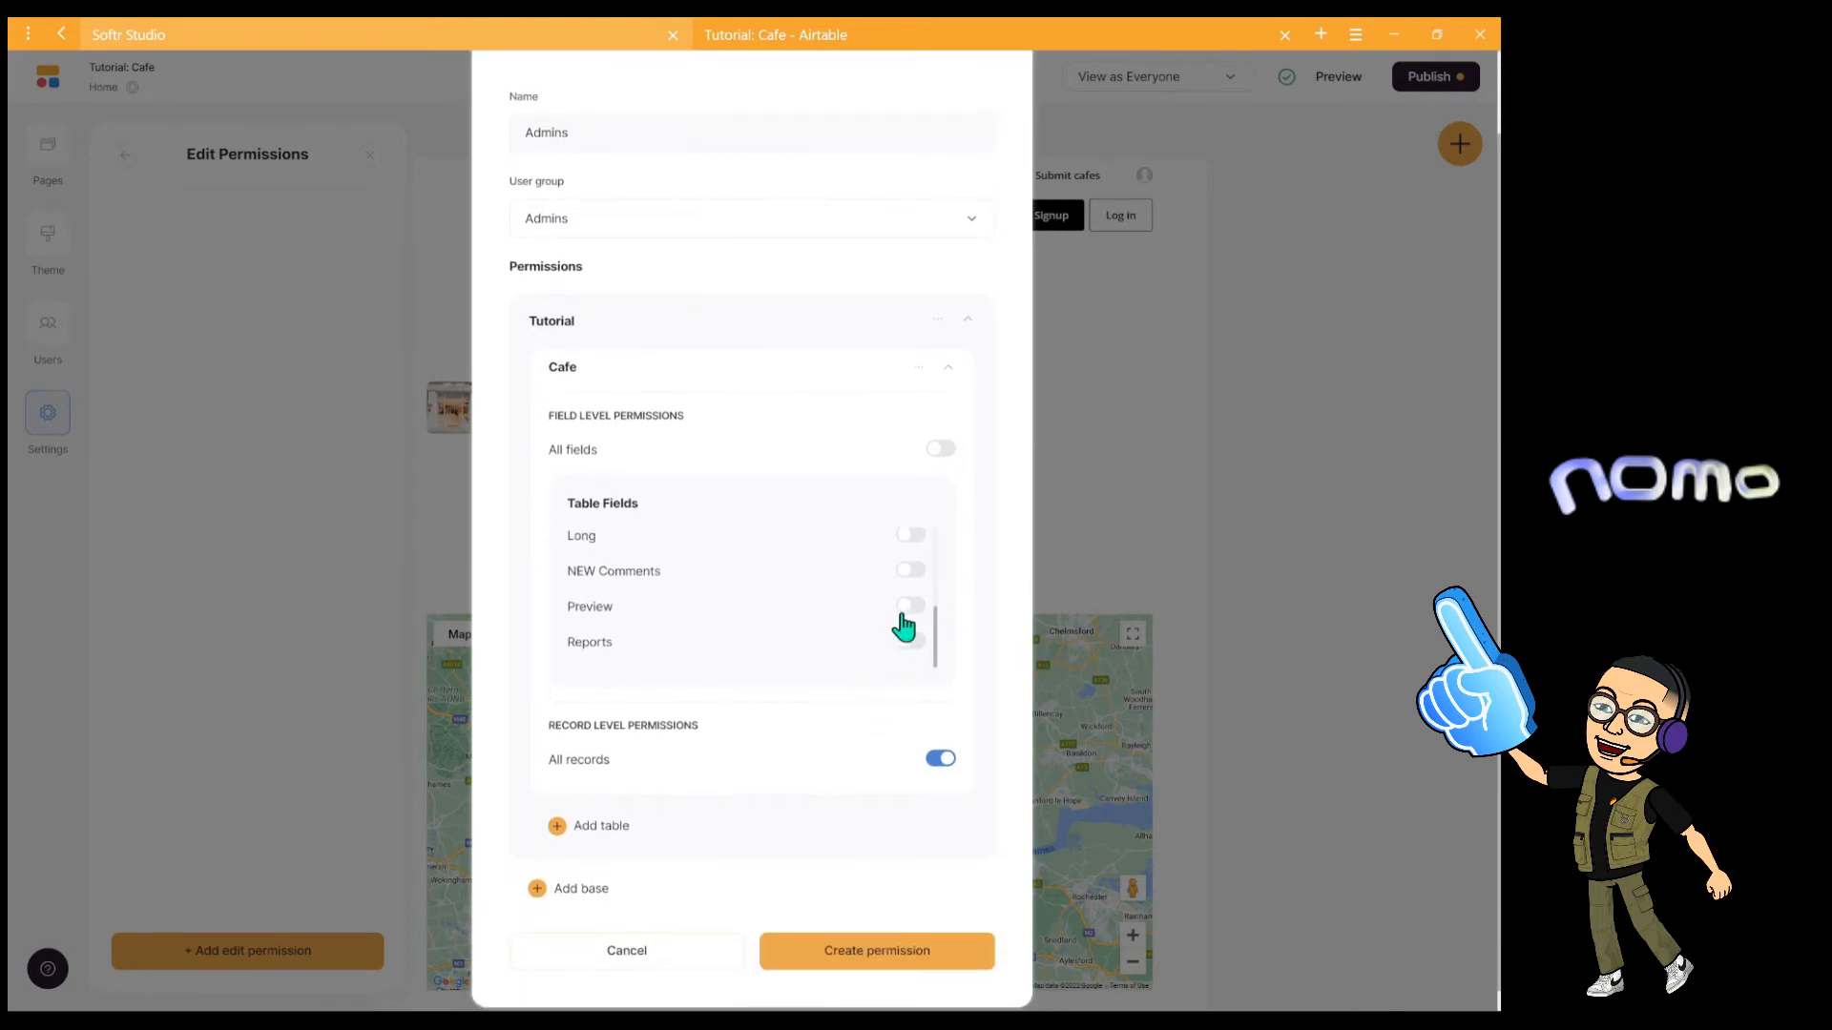
Allow editing of the Location Name field and review the rest of the Cafe table's field list.
scroll(856, 605, up, 5)
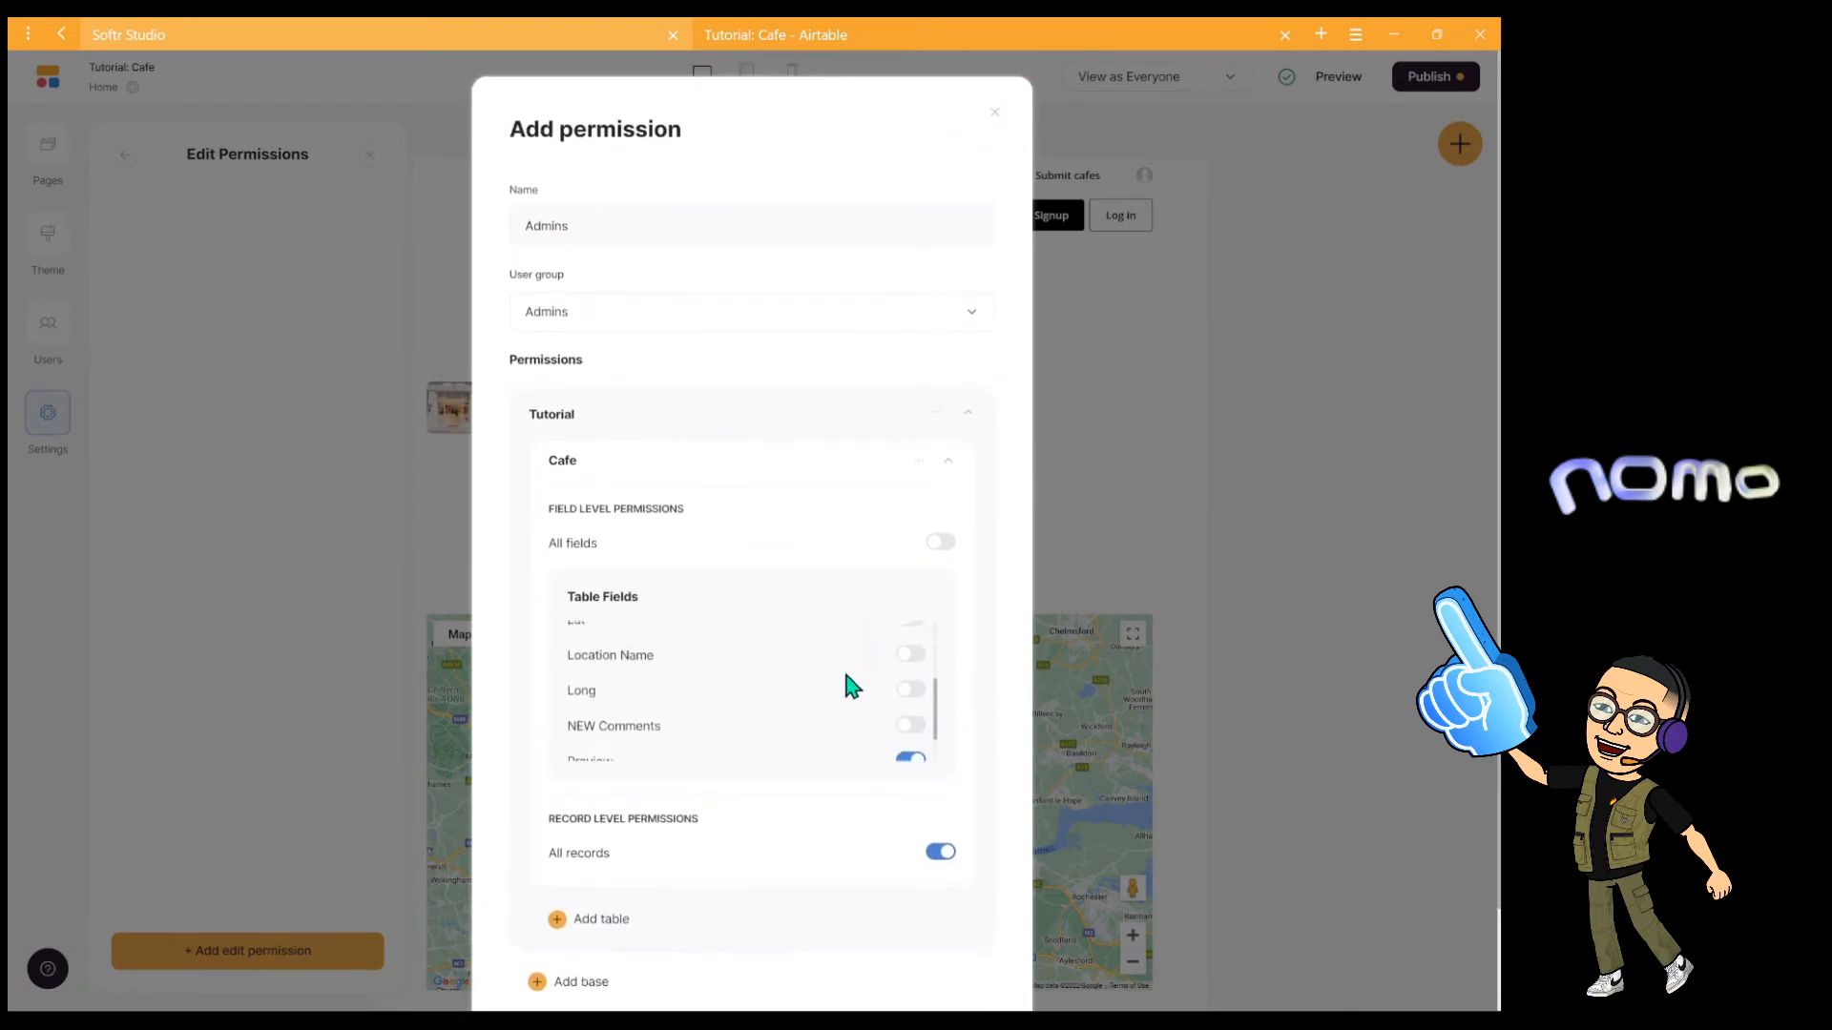
scroll(856, 701, up, 2)
scroll(850, 706, down, 2)
click(910, 679)
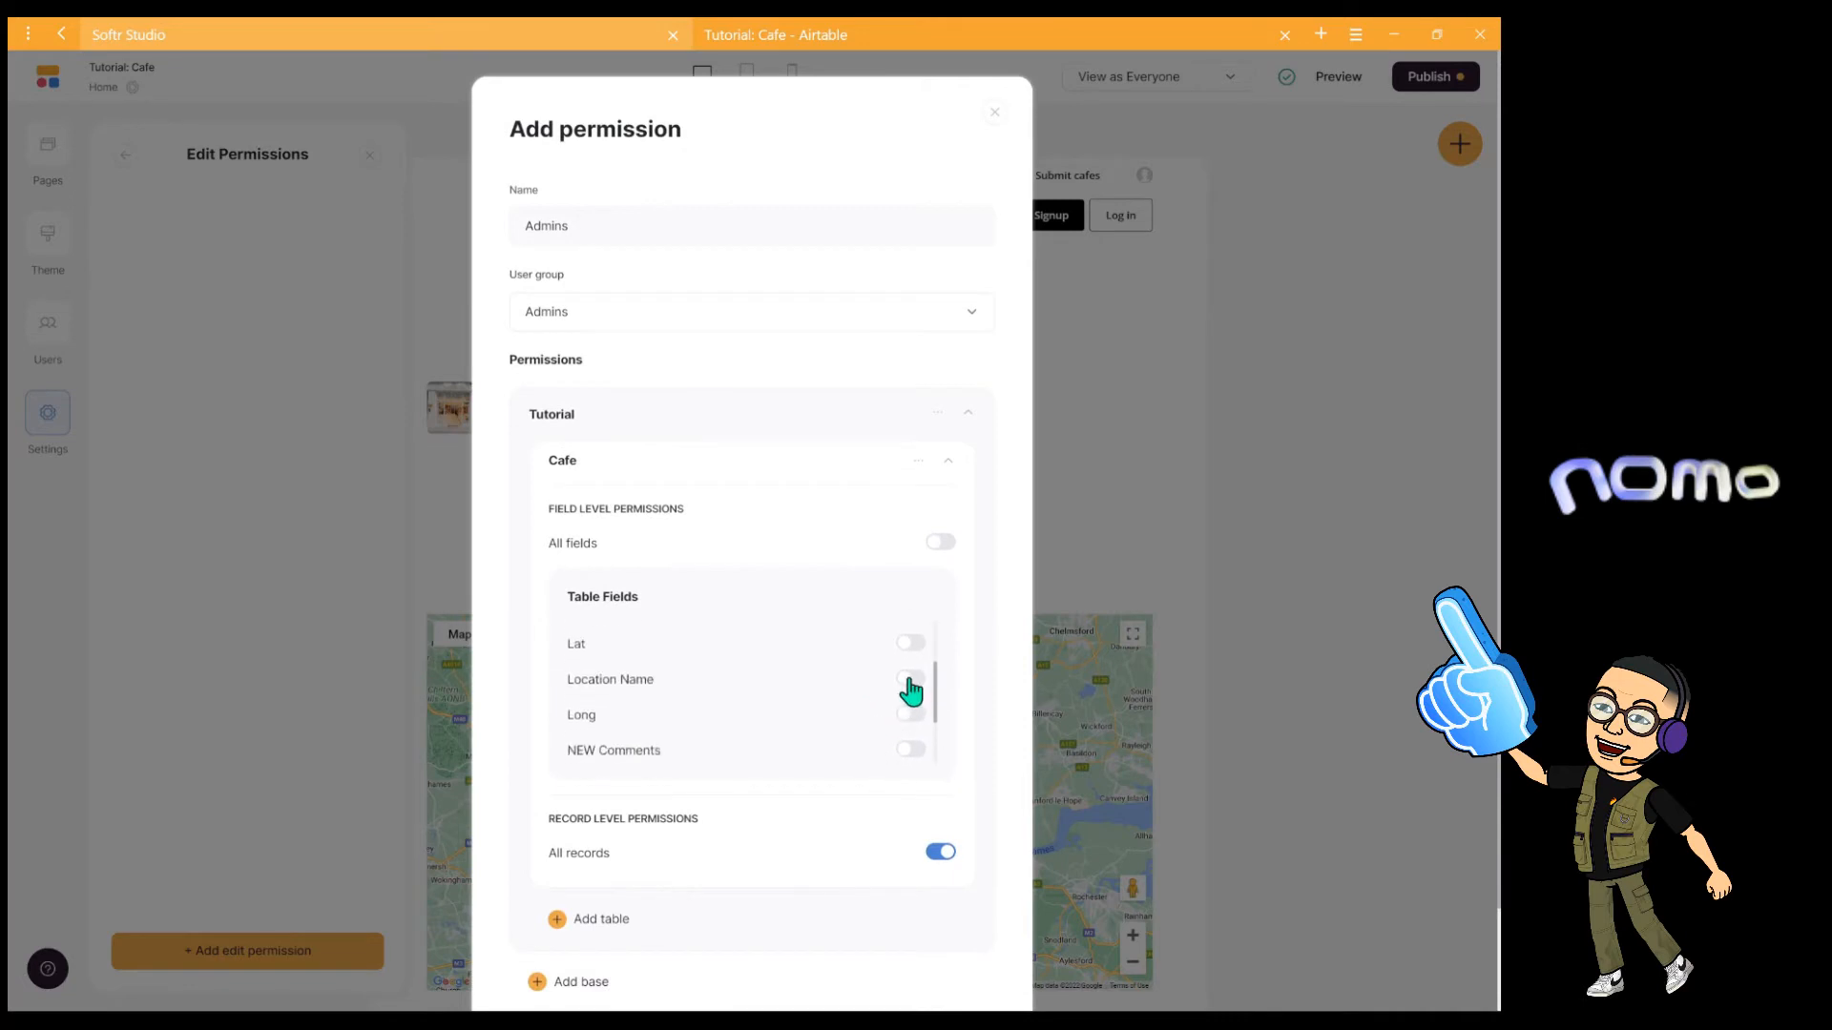
scroll(832, 708, down, 1)
scroll(828, 698, up, 4)
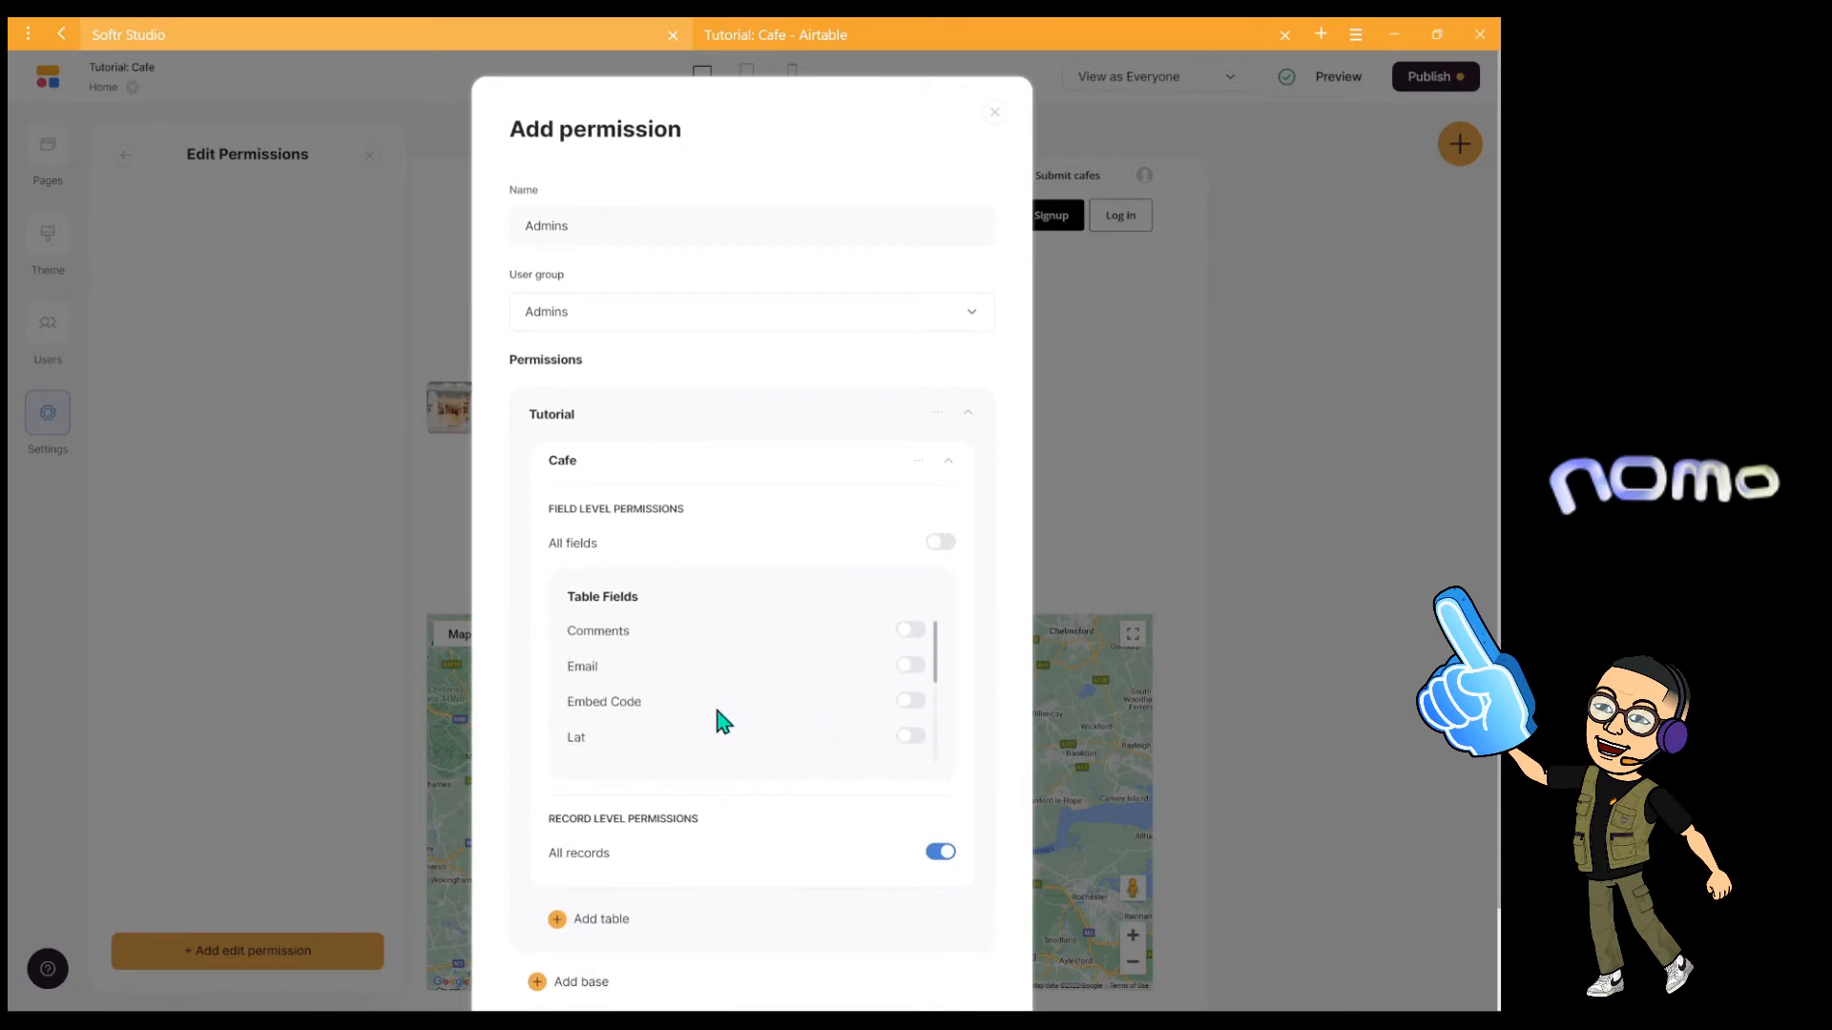
scroll(672, 706, down, 3)
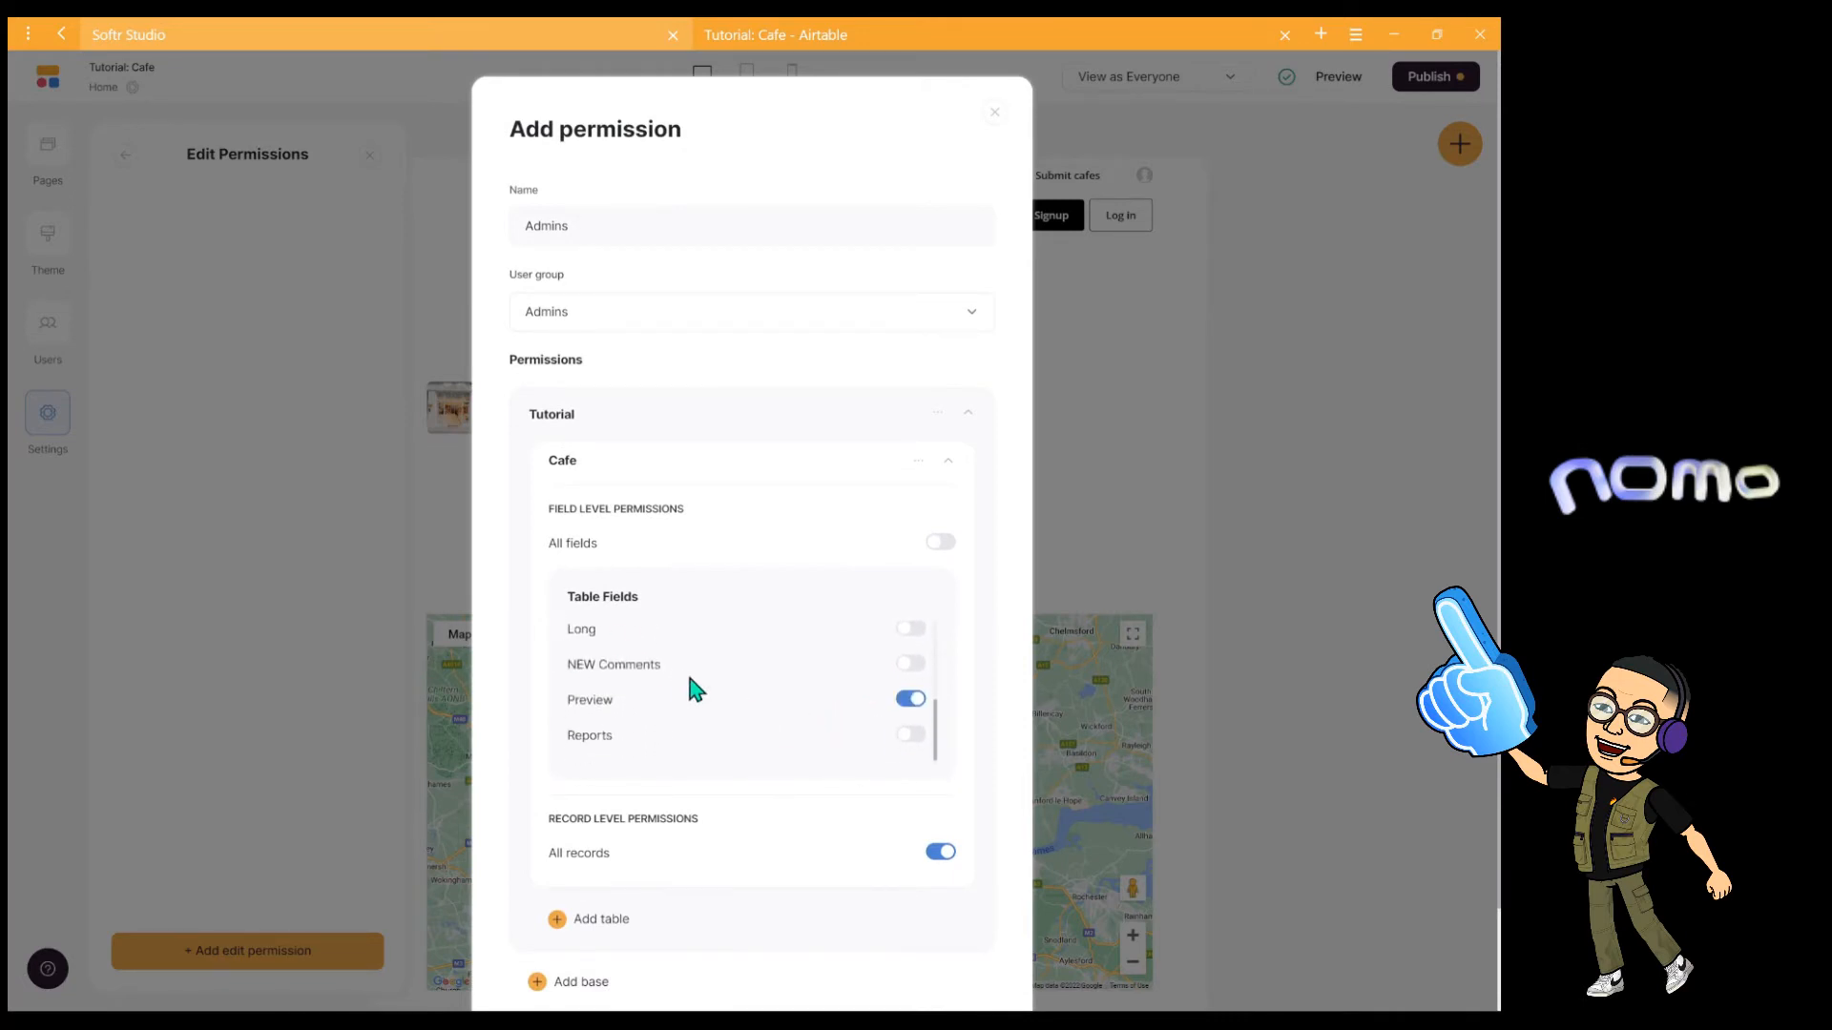
scroll(689, 678, down, 2)
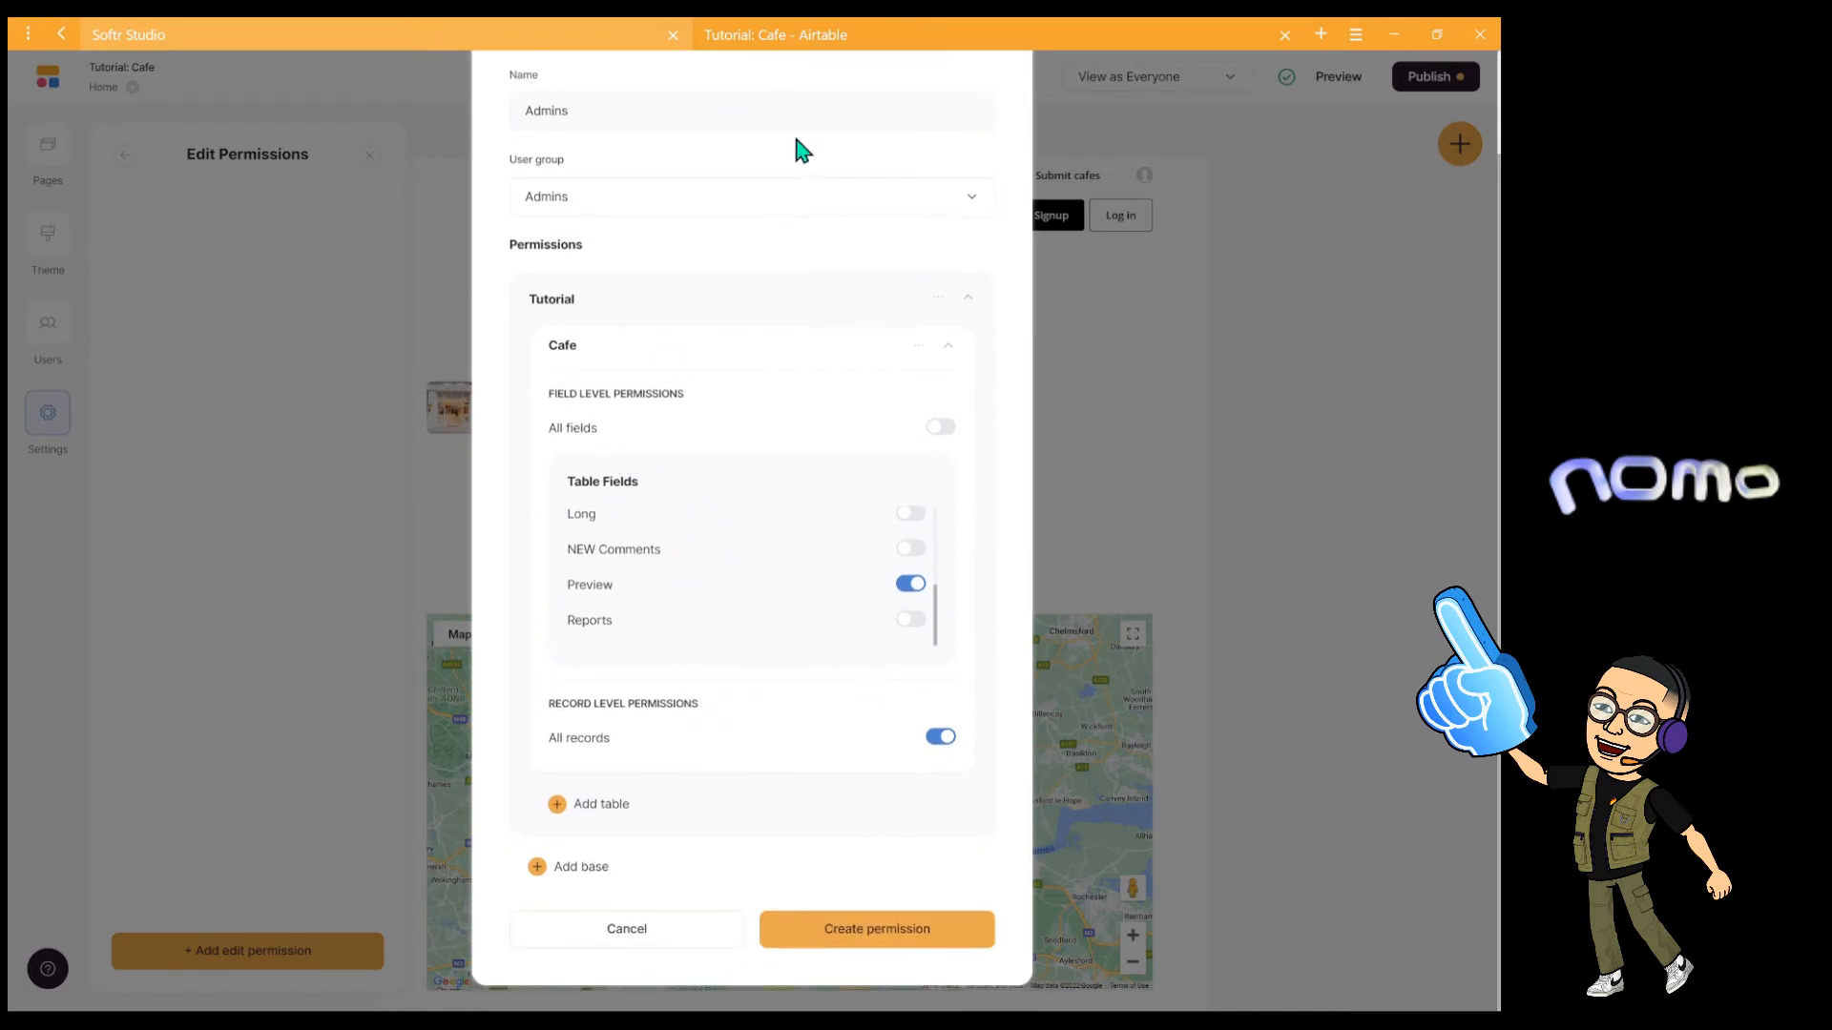
Review the Cafe records in Airtable alongside the record-level permission setting in Softr.
click(810, 38)
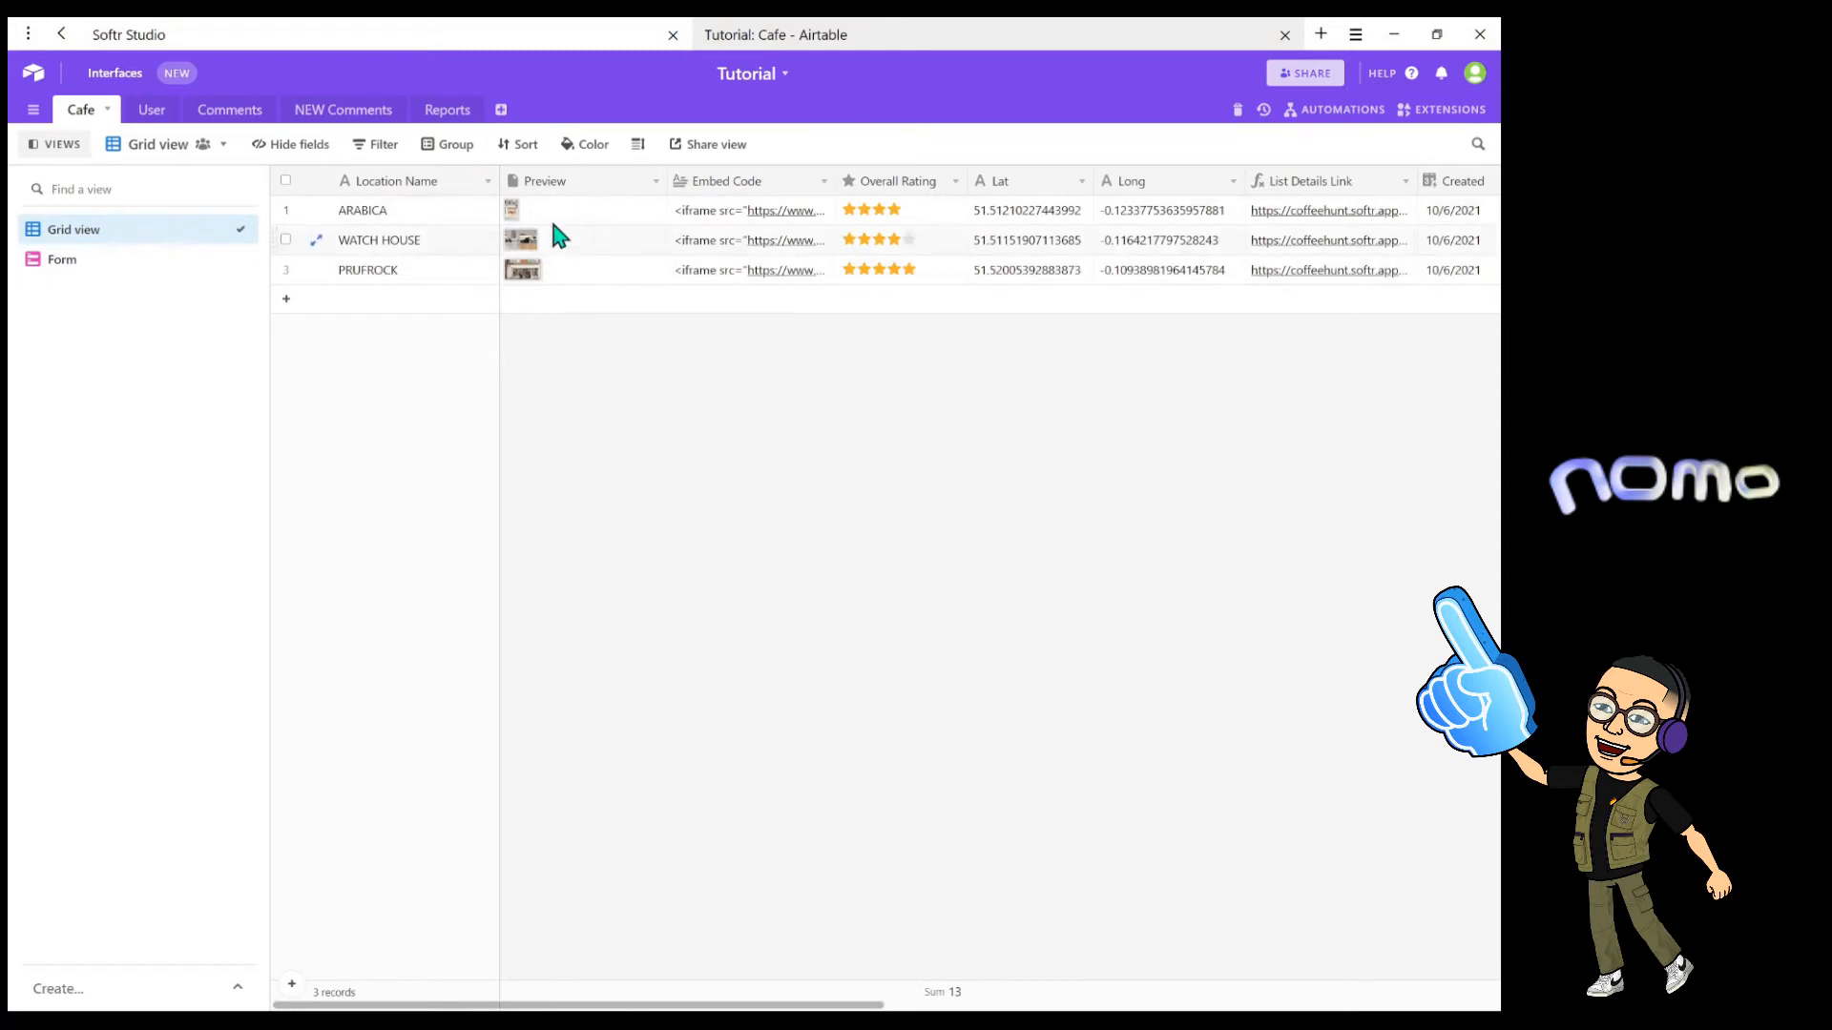
click(473, 39)
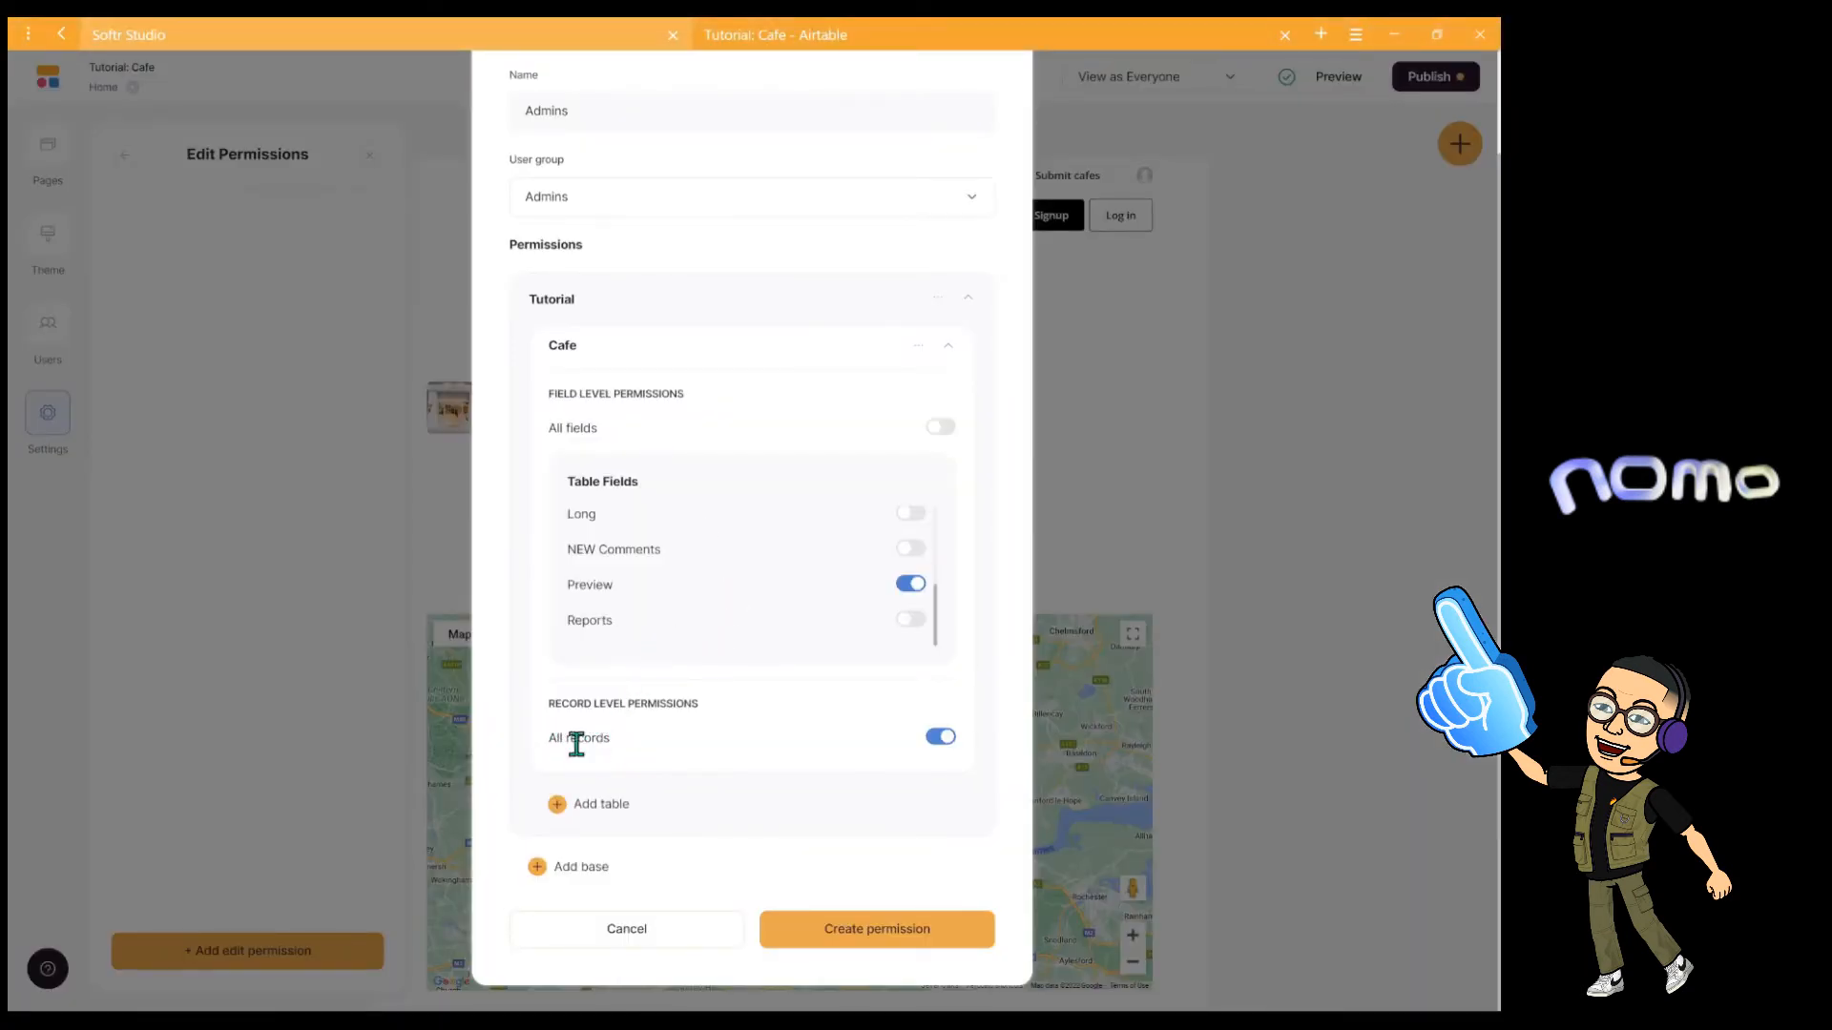
click(803, 38)
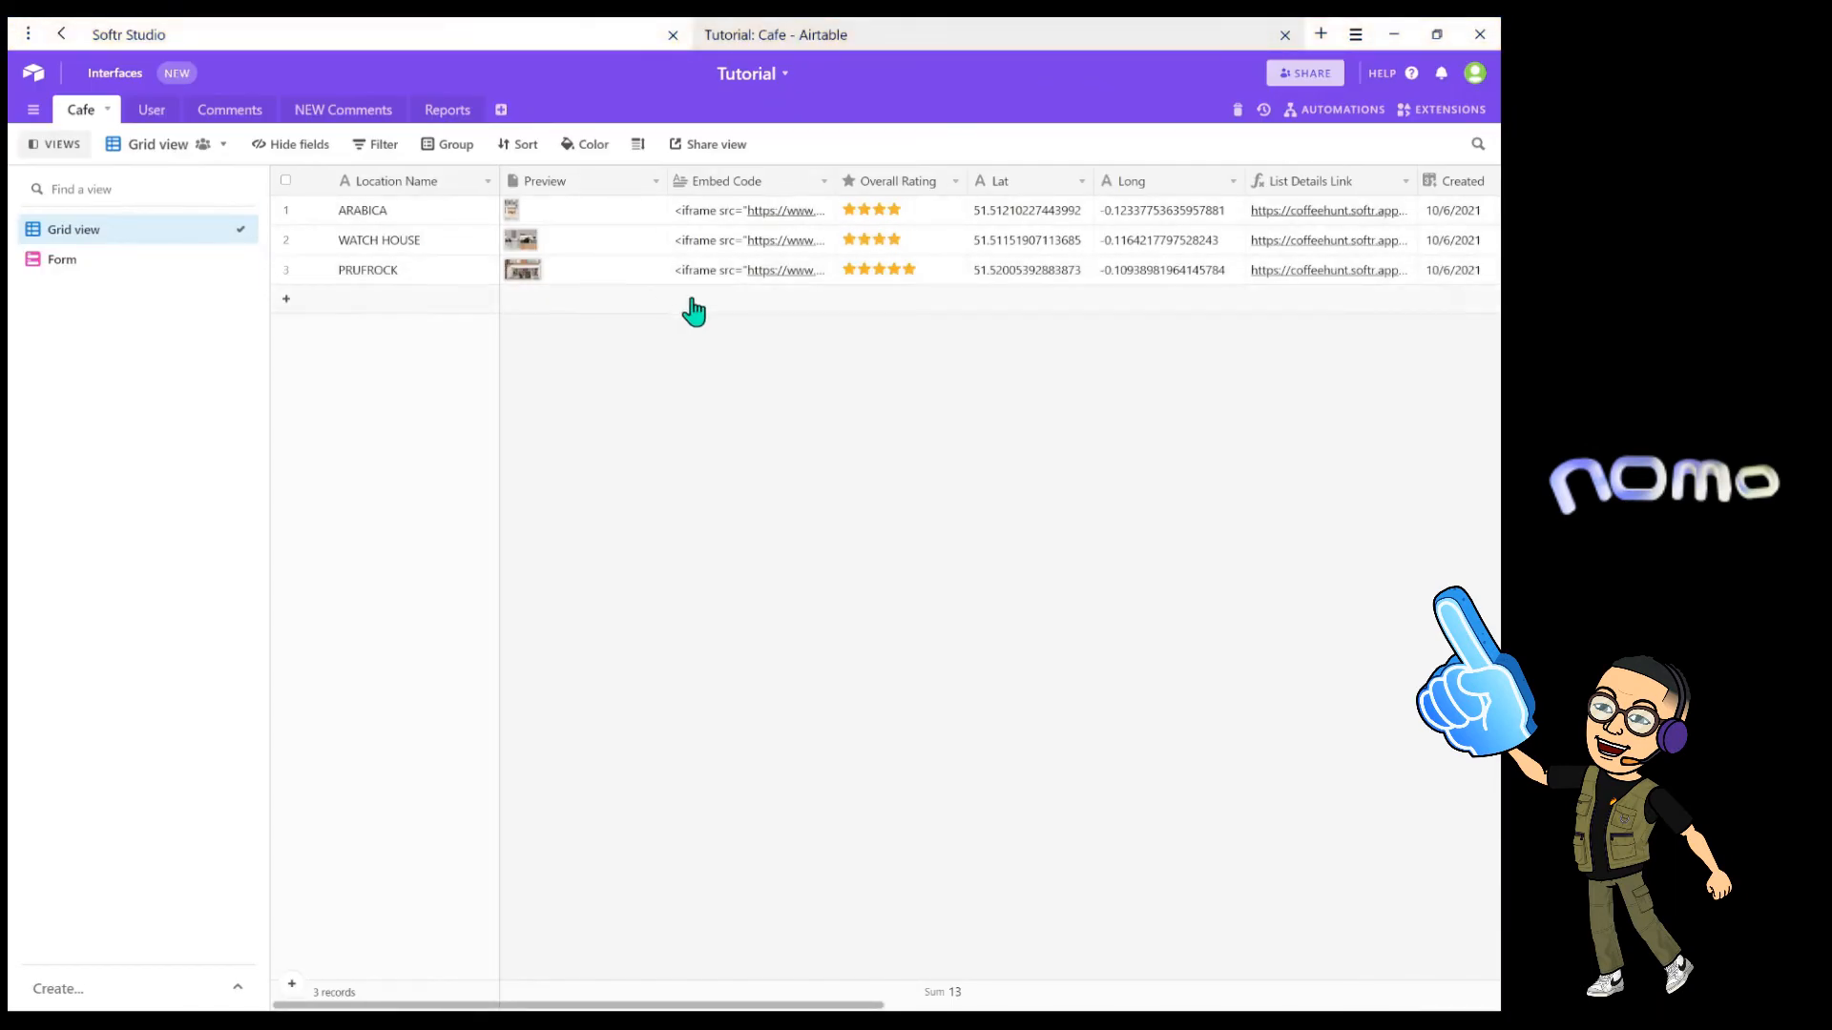
click(513, 40)
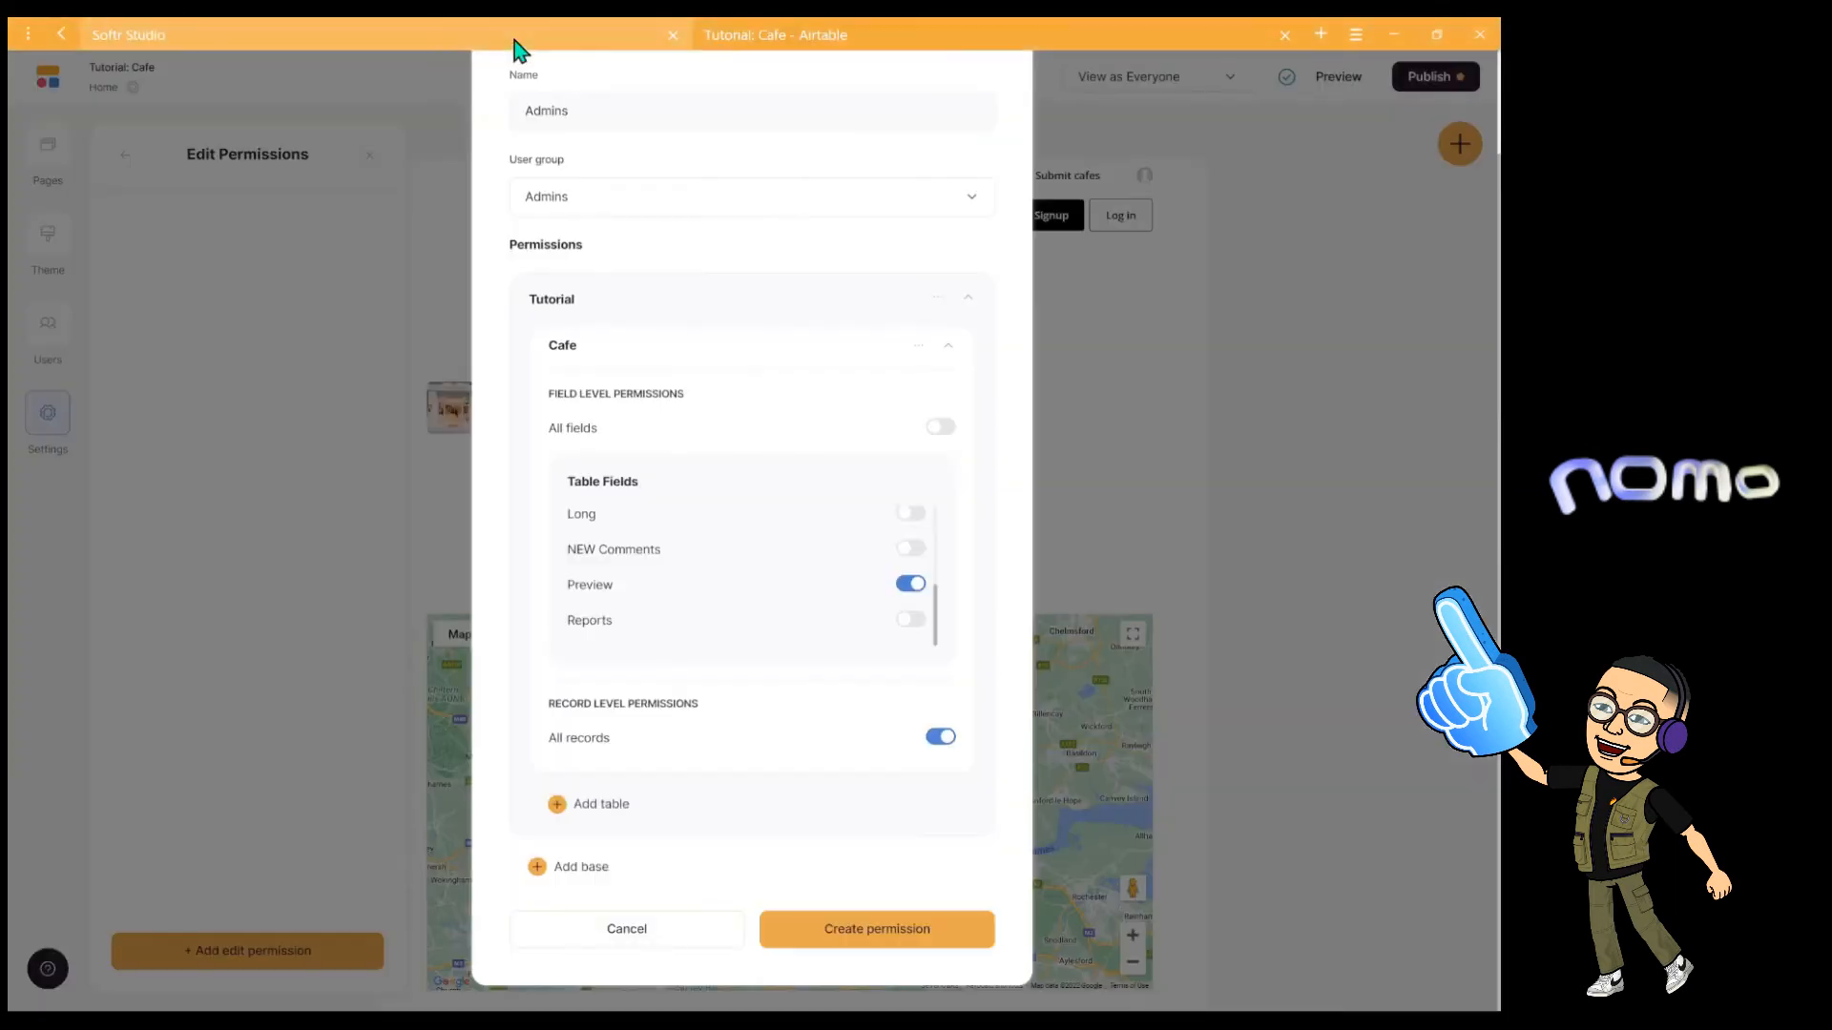
Restrict record-level permissions to records whose Location Name is ARABICA and check the matching record in Airtable.
click(939, 737)
scroll(777, 805, down, 2)
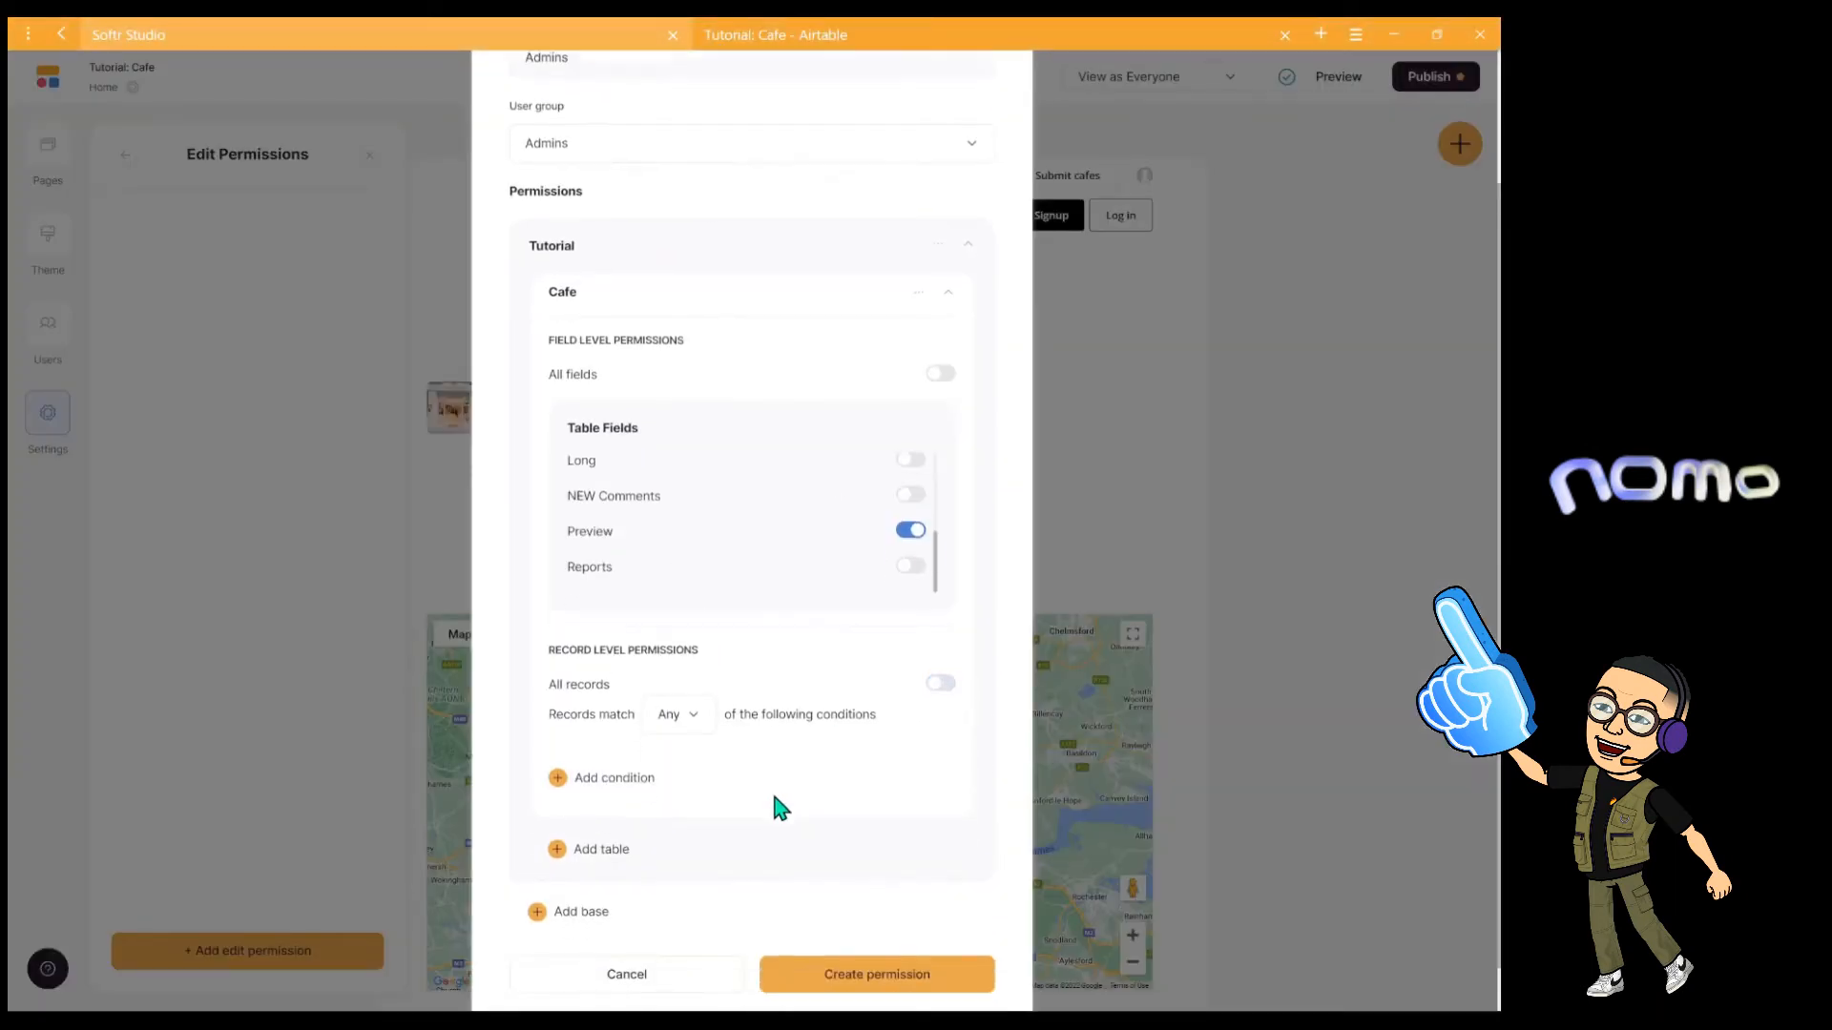
click(591, 752)
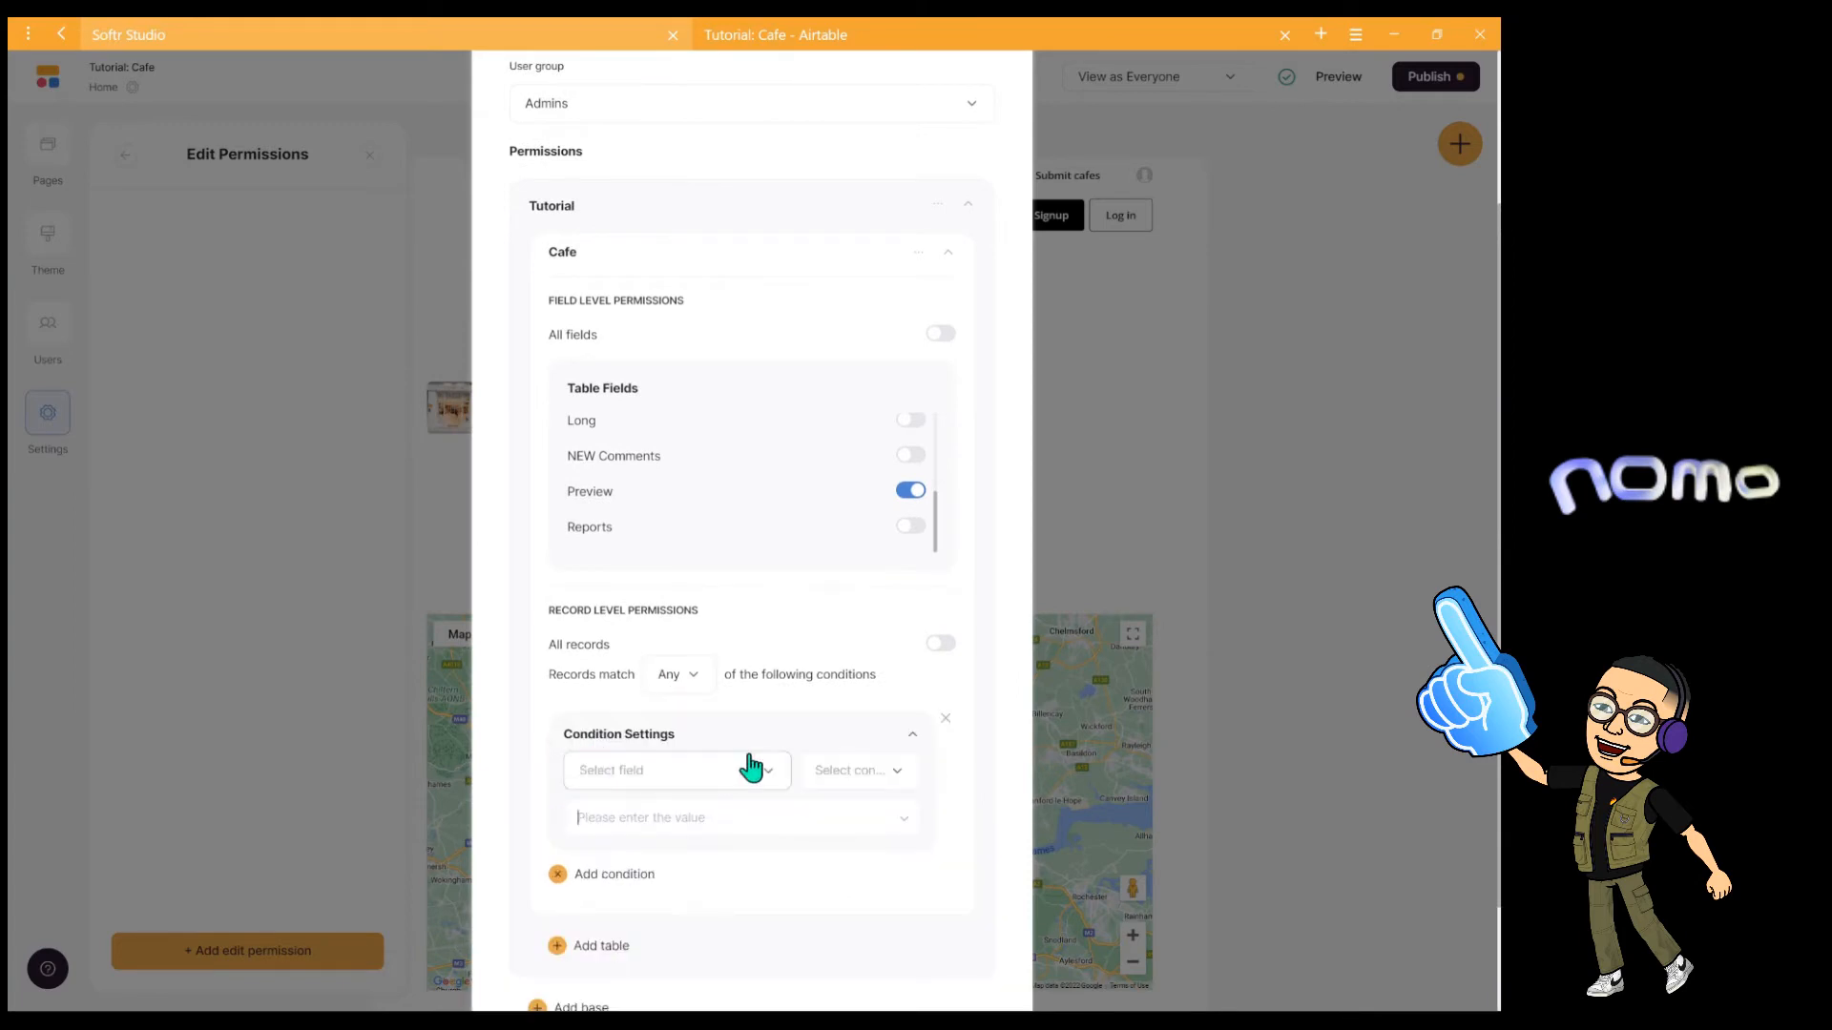
click(683, 772)
scroll(730, 895, down, 3)
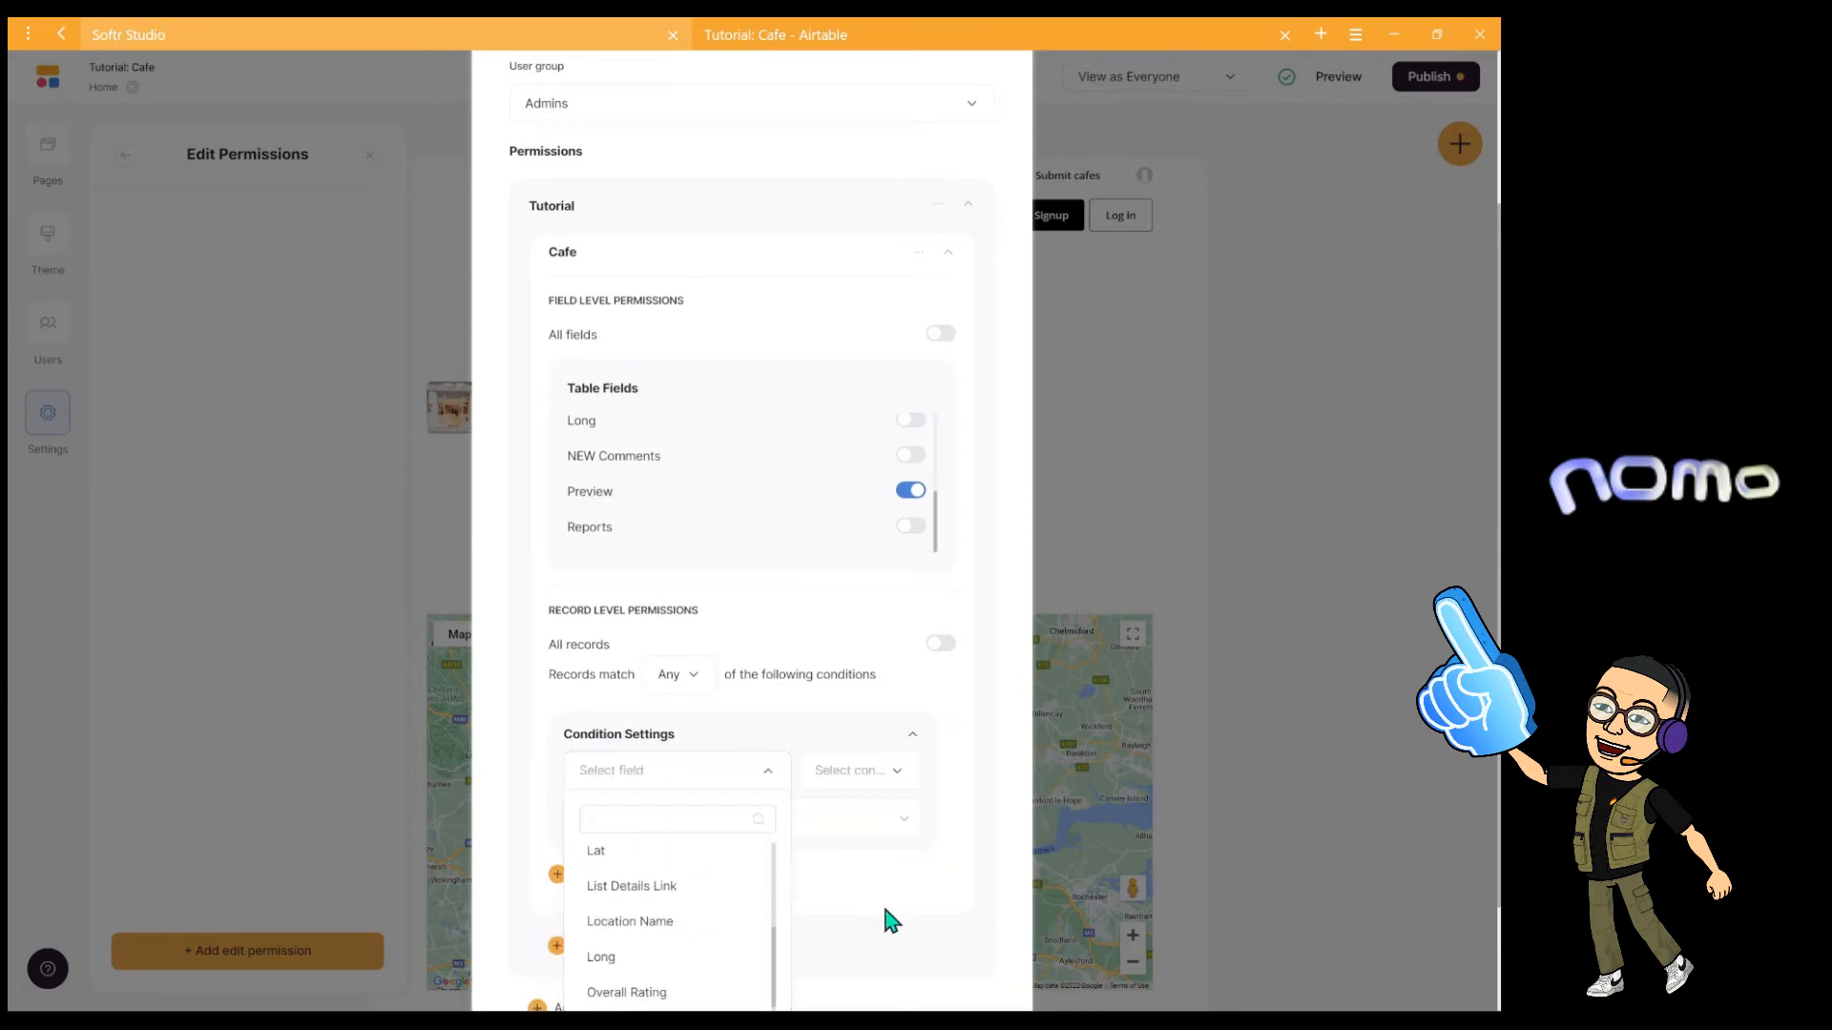
click(702, 930)
click(838, 788)
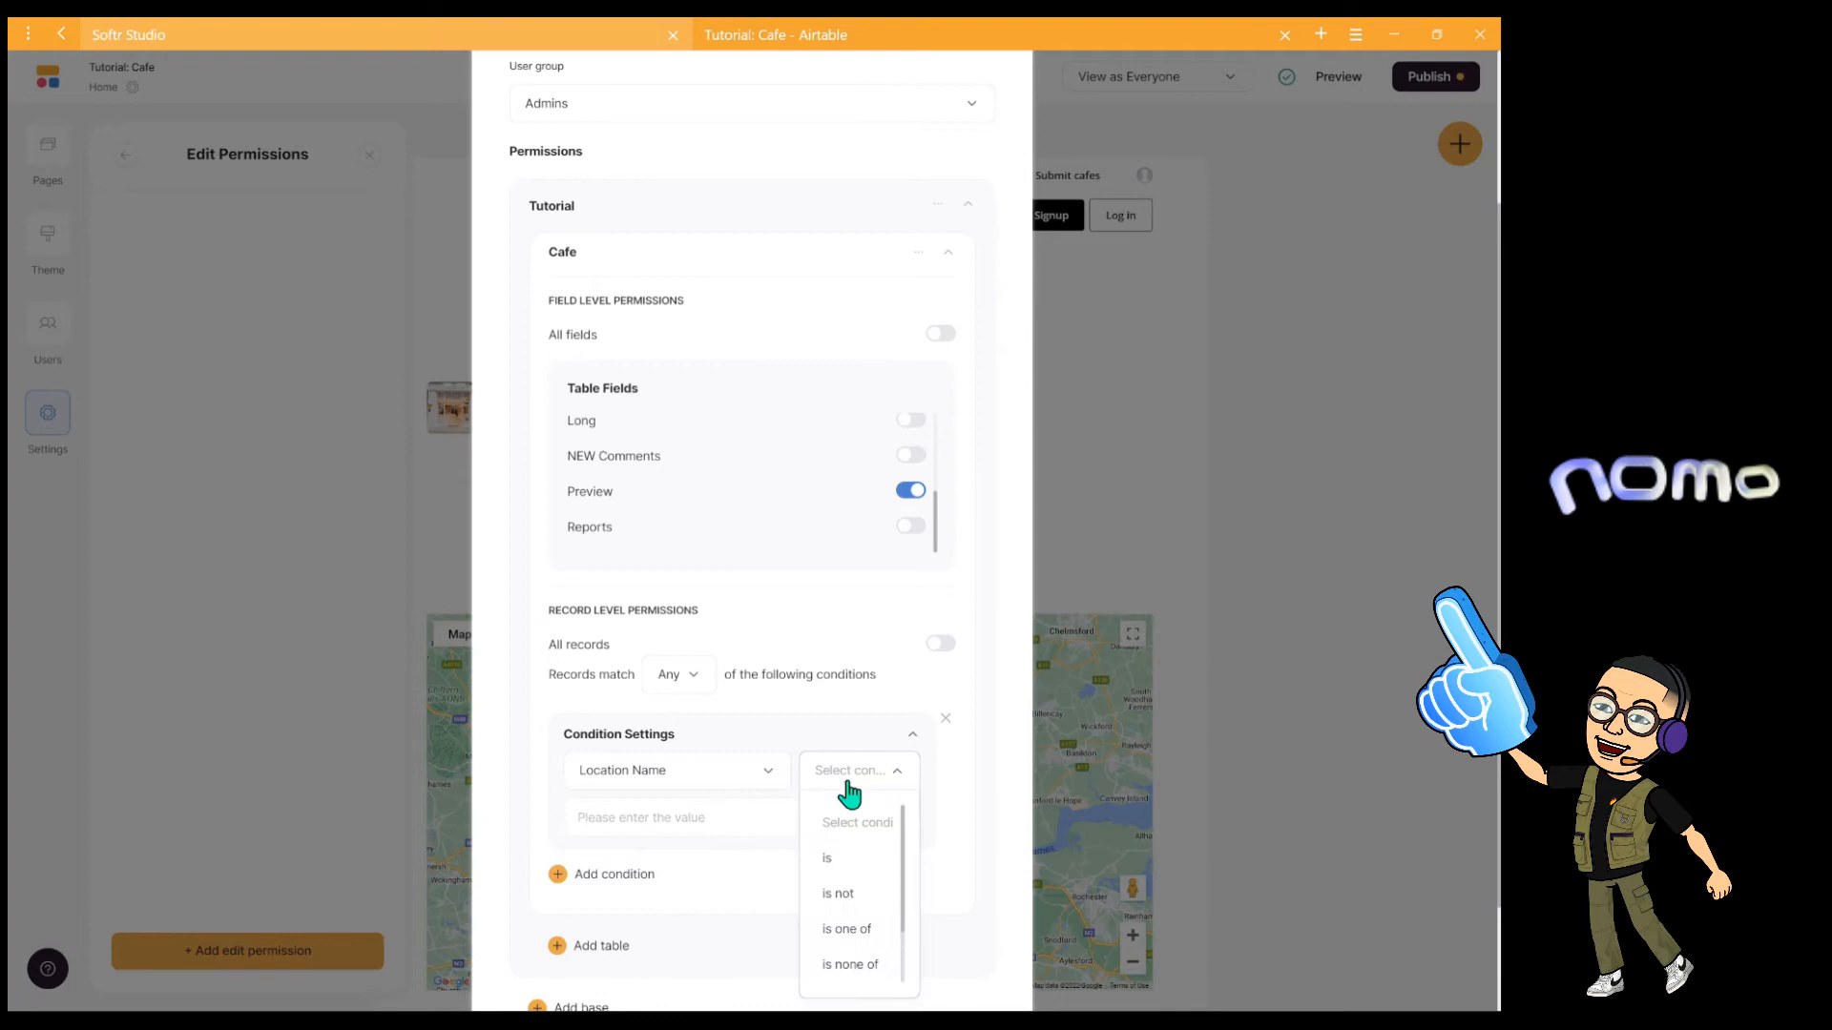
click(838, 867)
click(707, 830)
text(ARABICA)
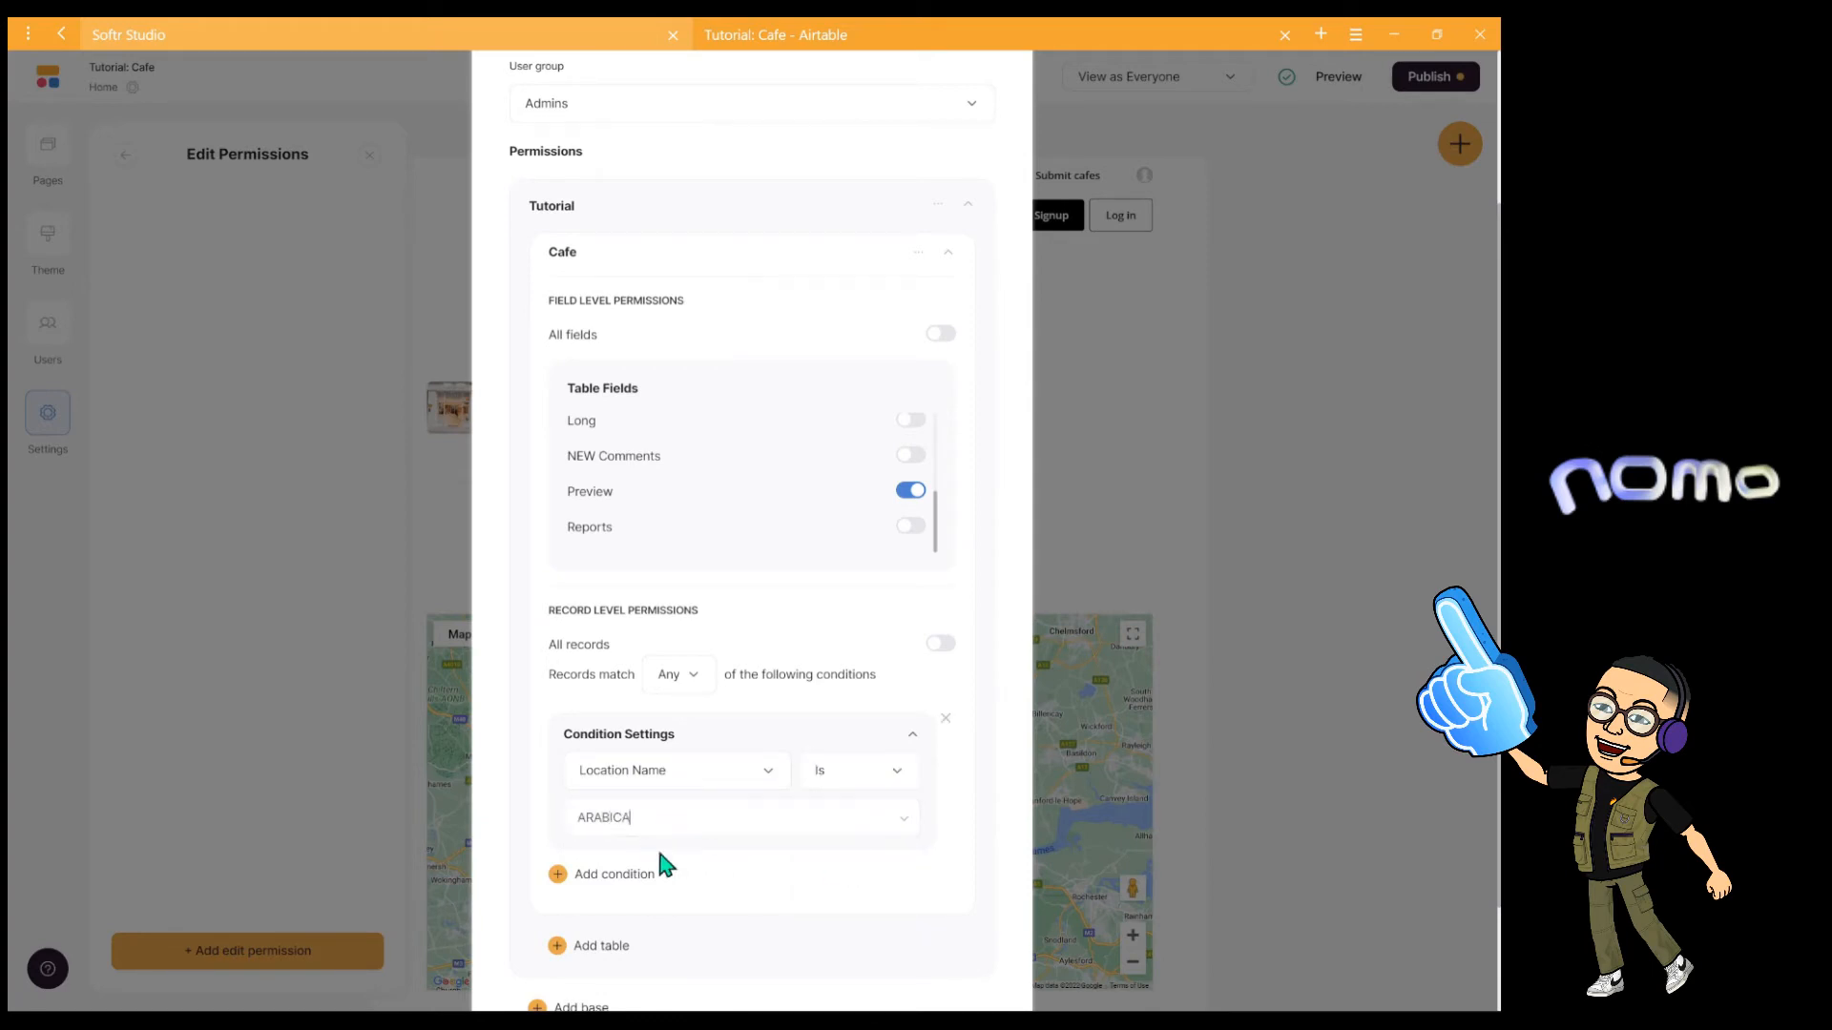
key(Return)
click(850, 23)
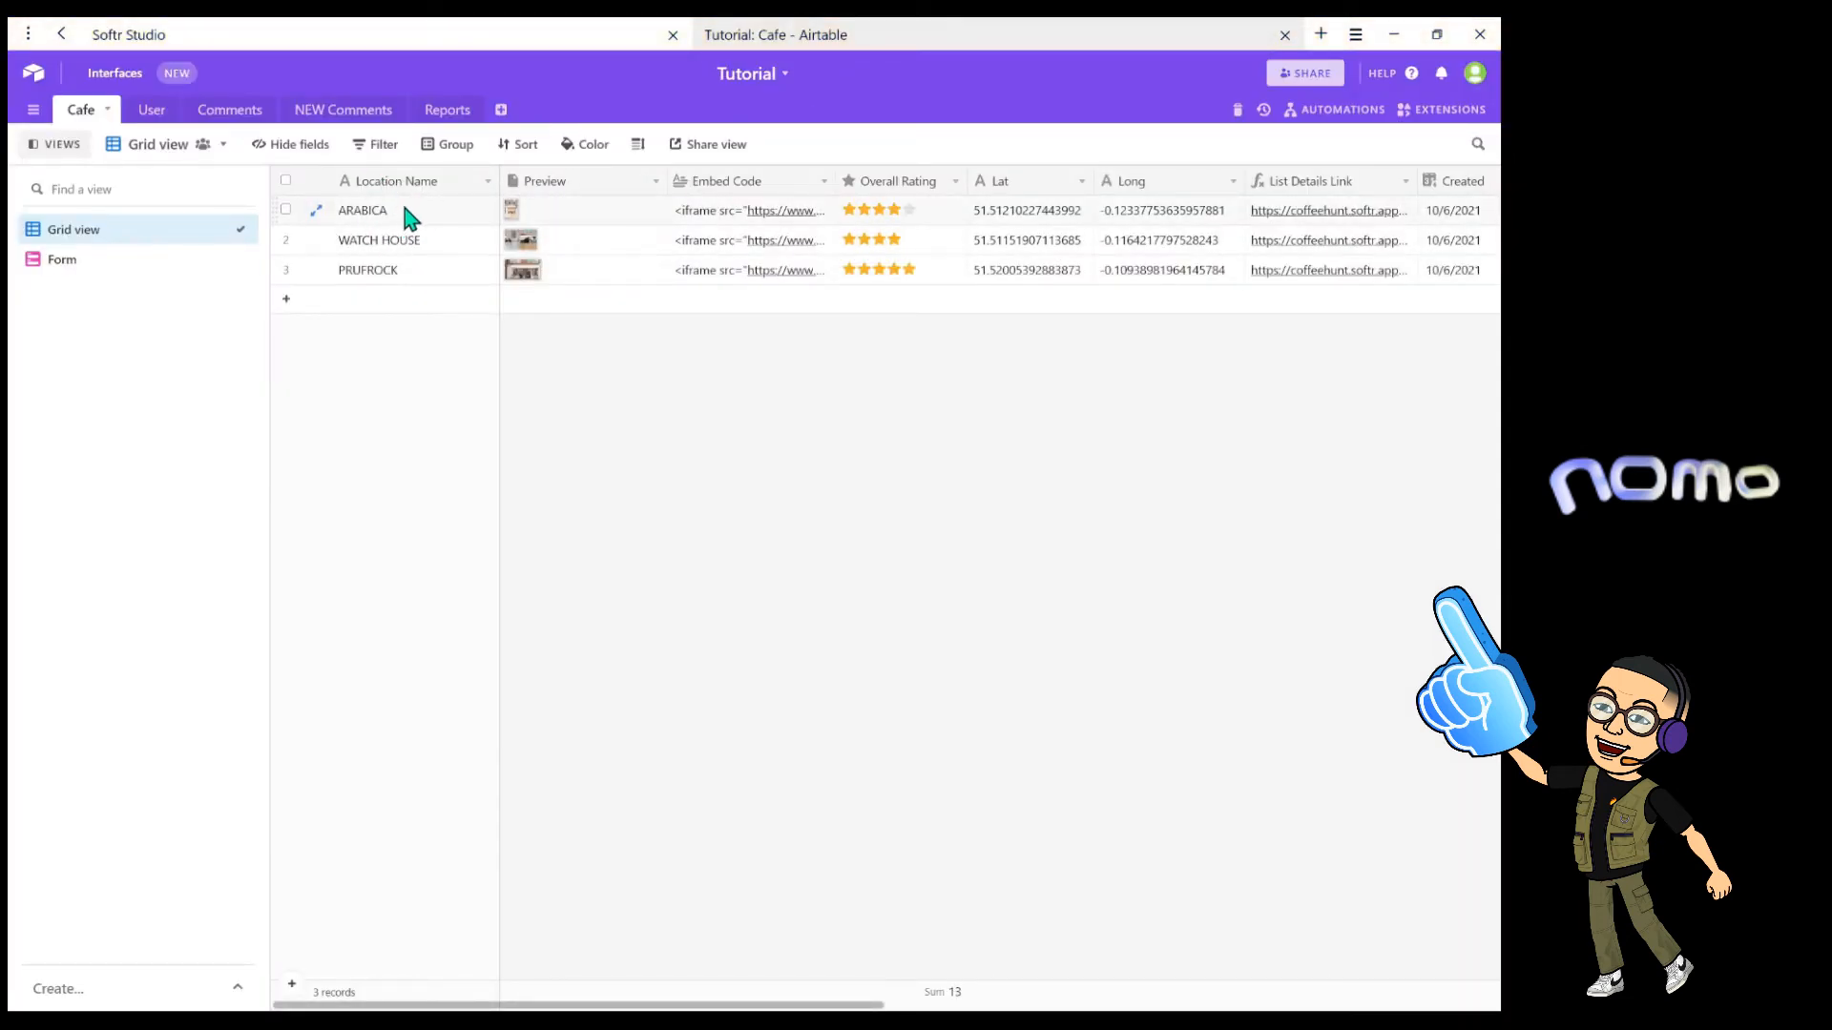
click(469, 43)
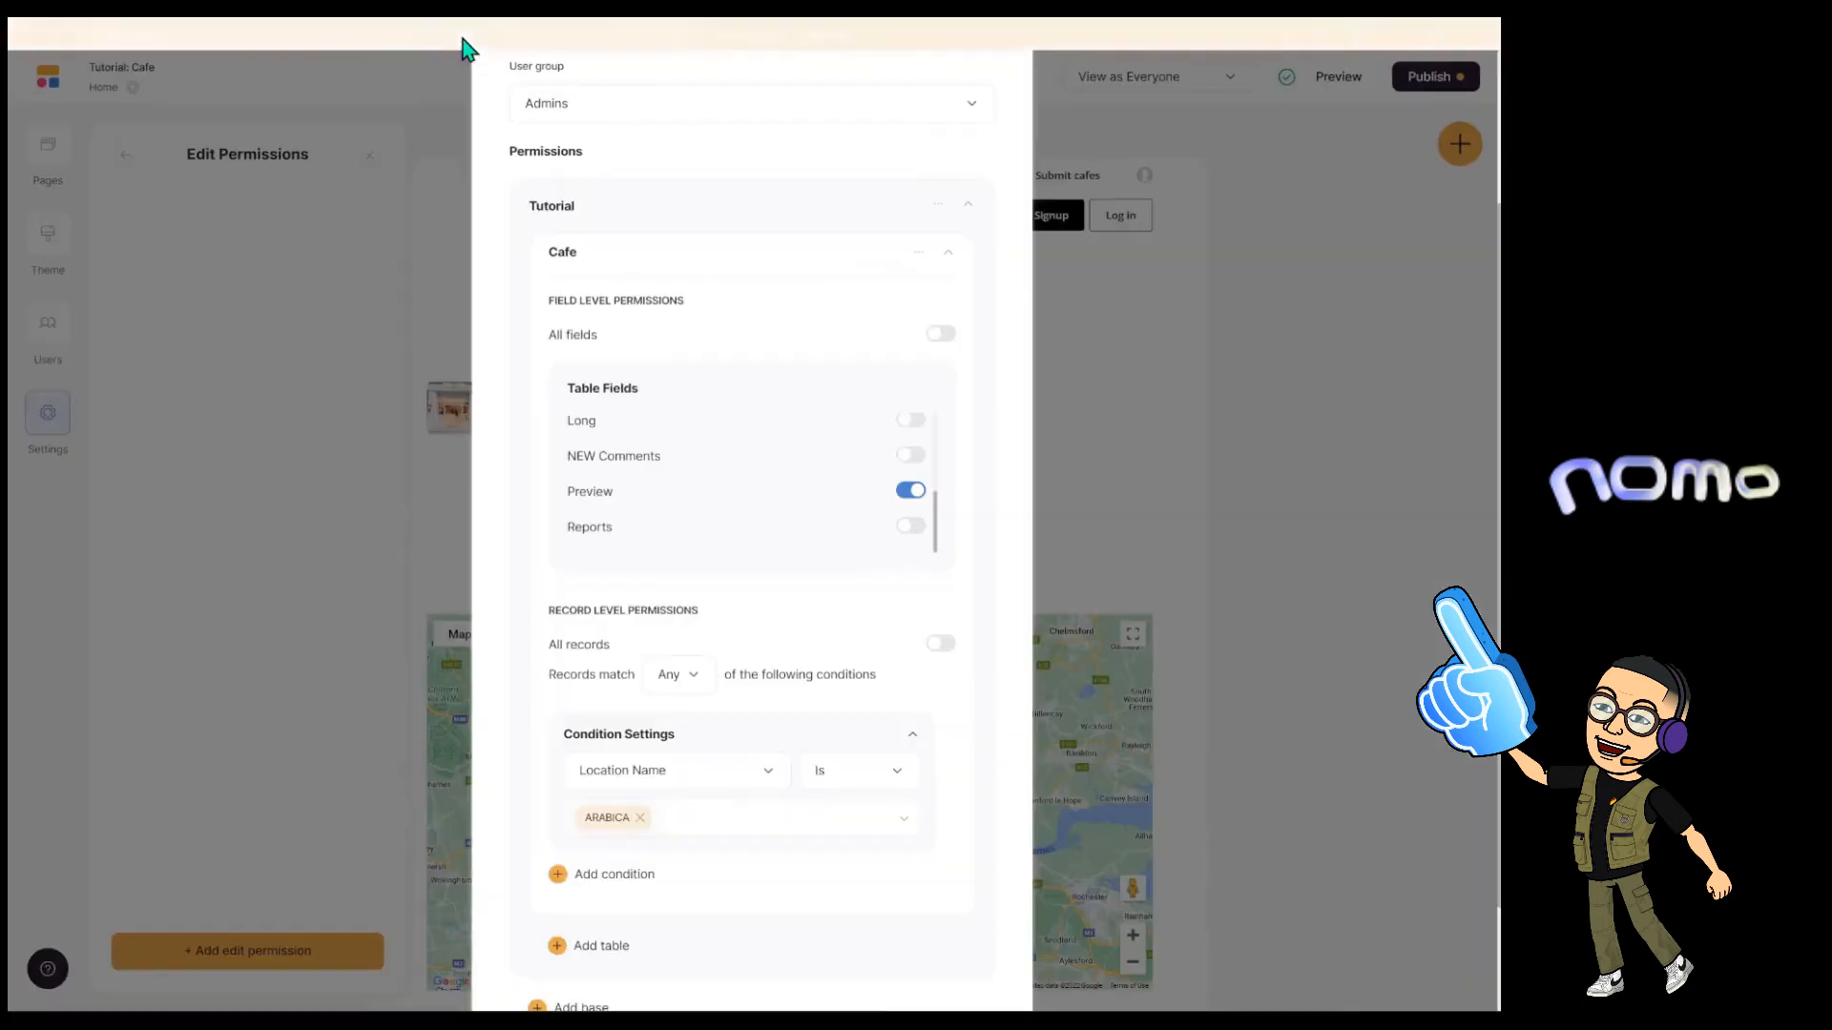
Allow editing of all Cafe records and create the Admins edit permission.
click(940, 645)
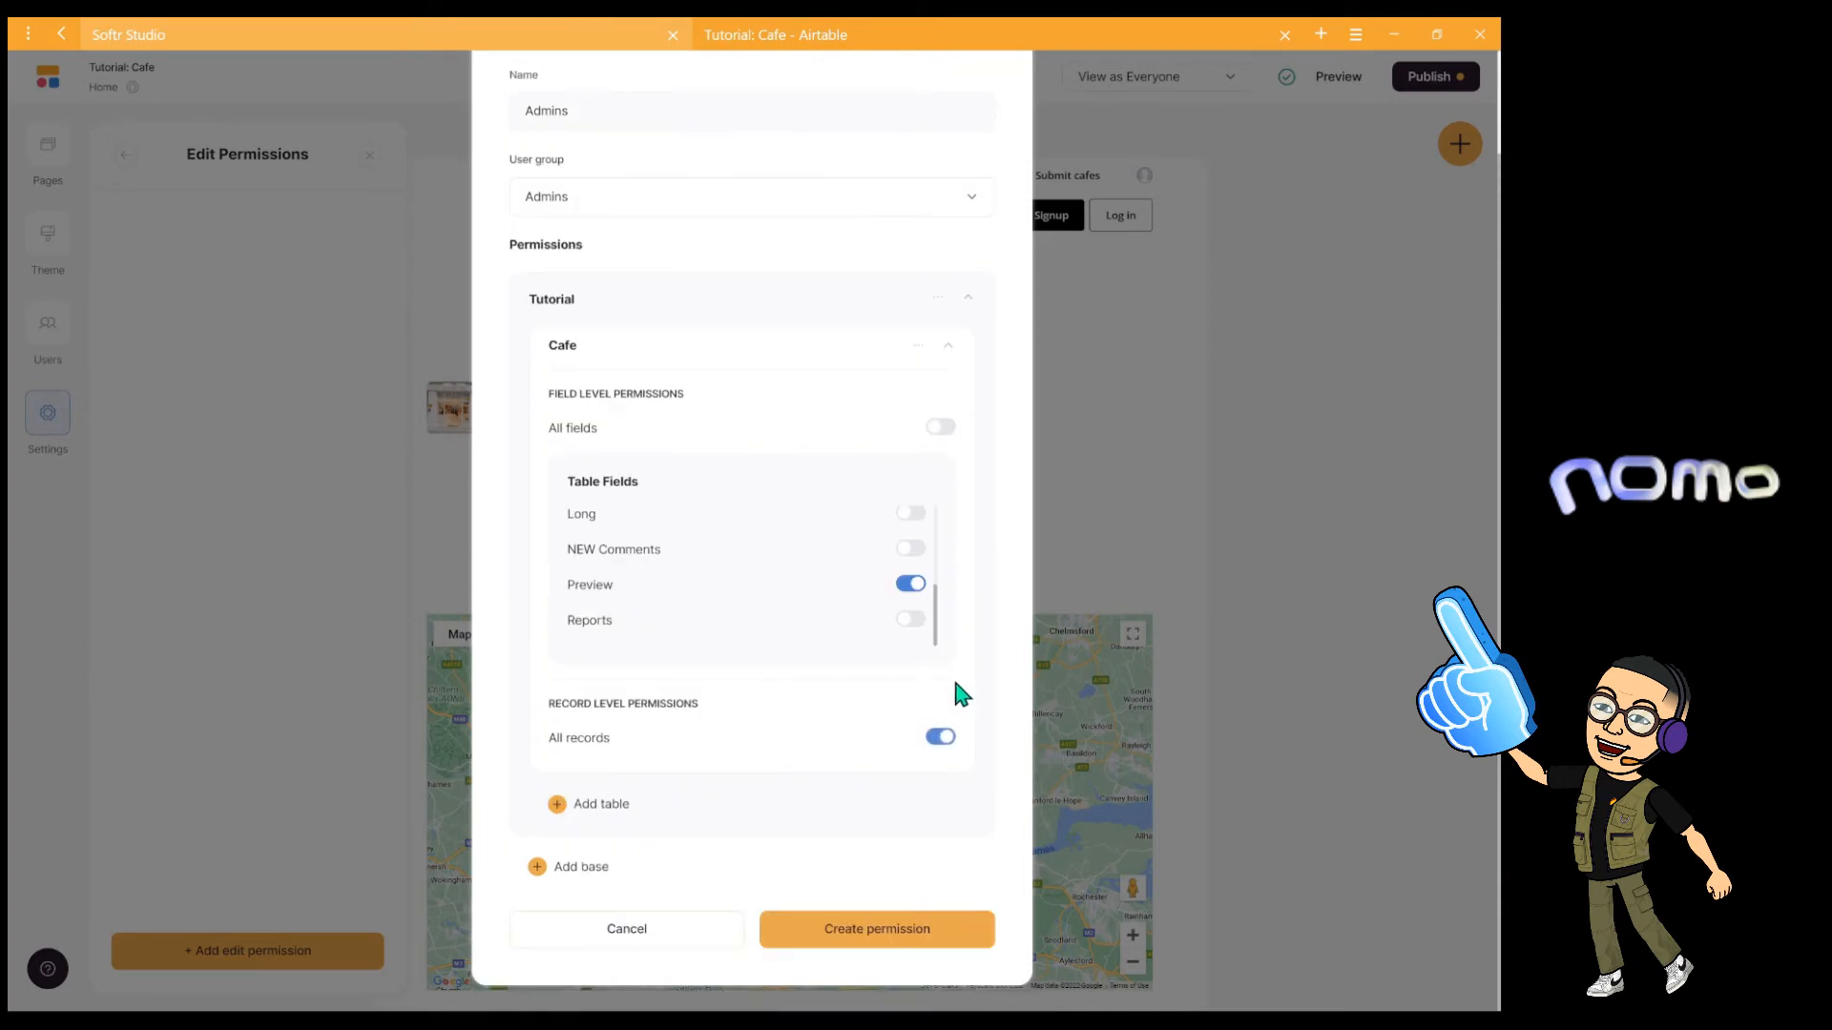
click(876, 934)
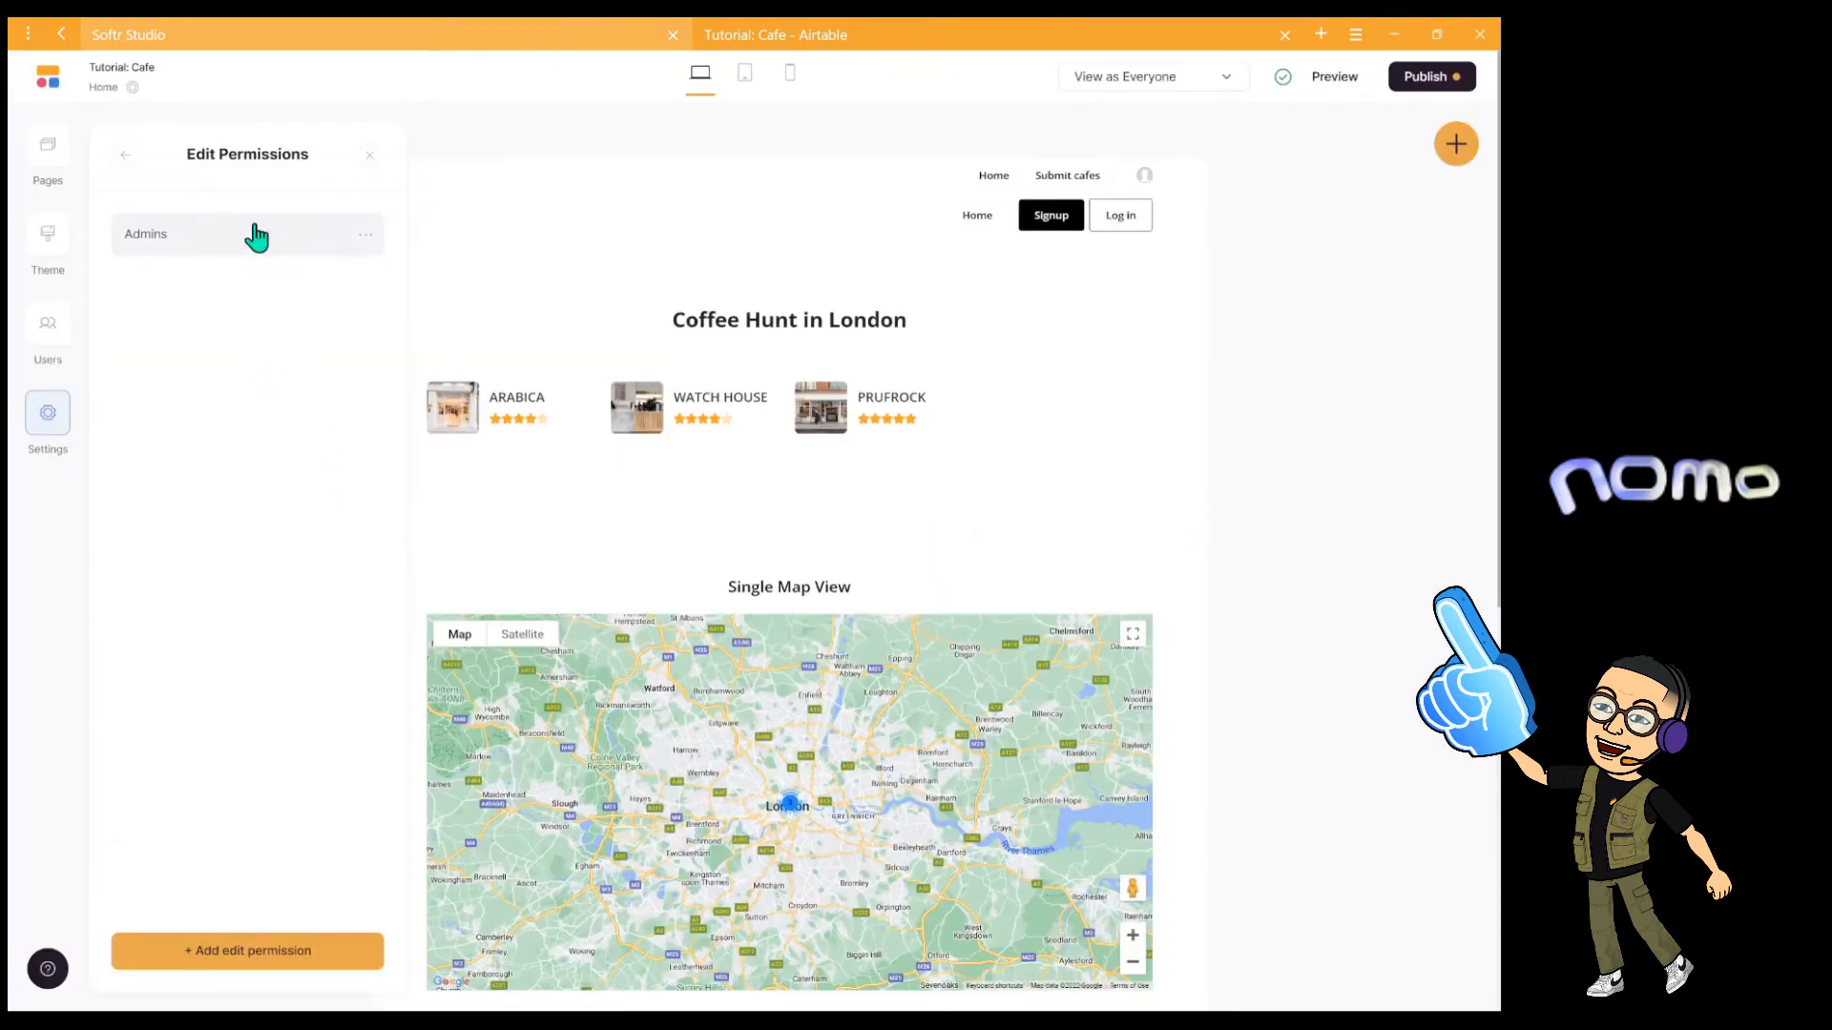
On the List details page, turn on user editing for the cafe details block and grant it to the Admins group.
click(563, 420)
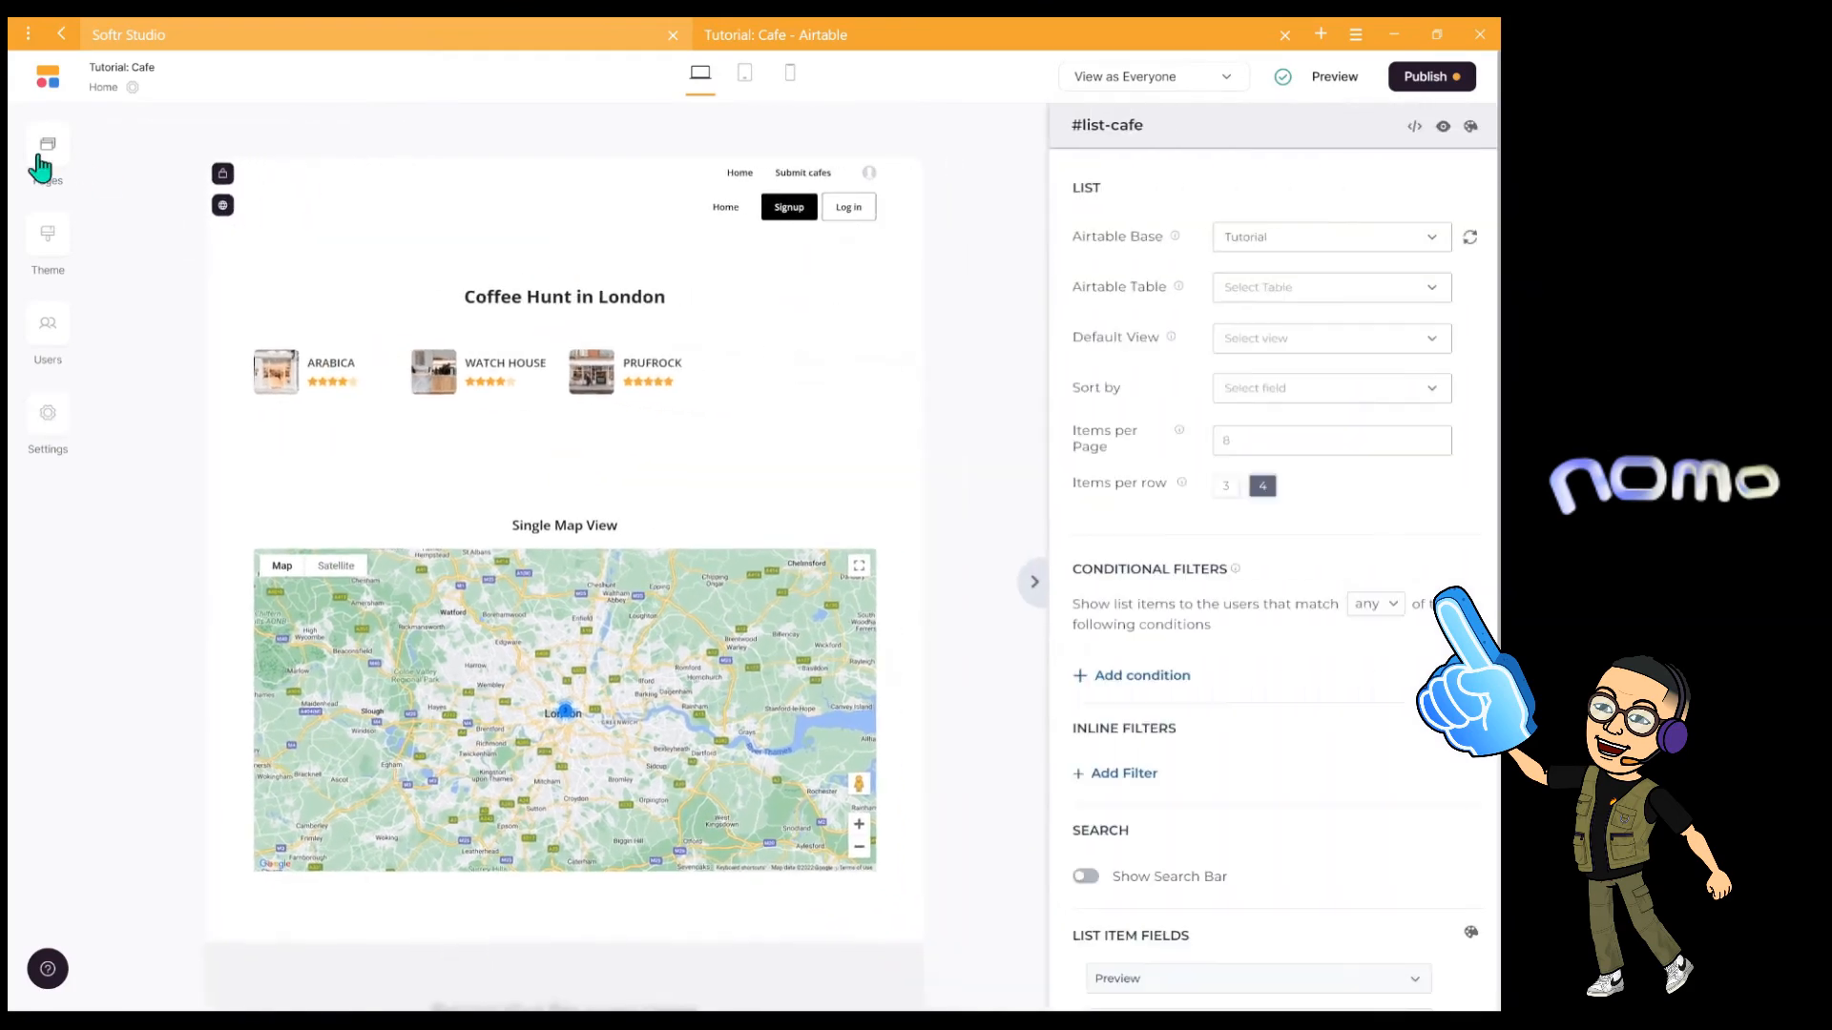
click(40, 167)
click(175, 399)
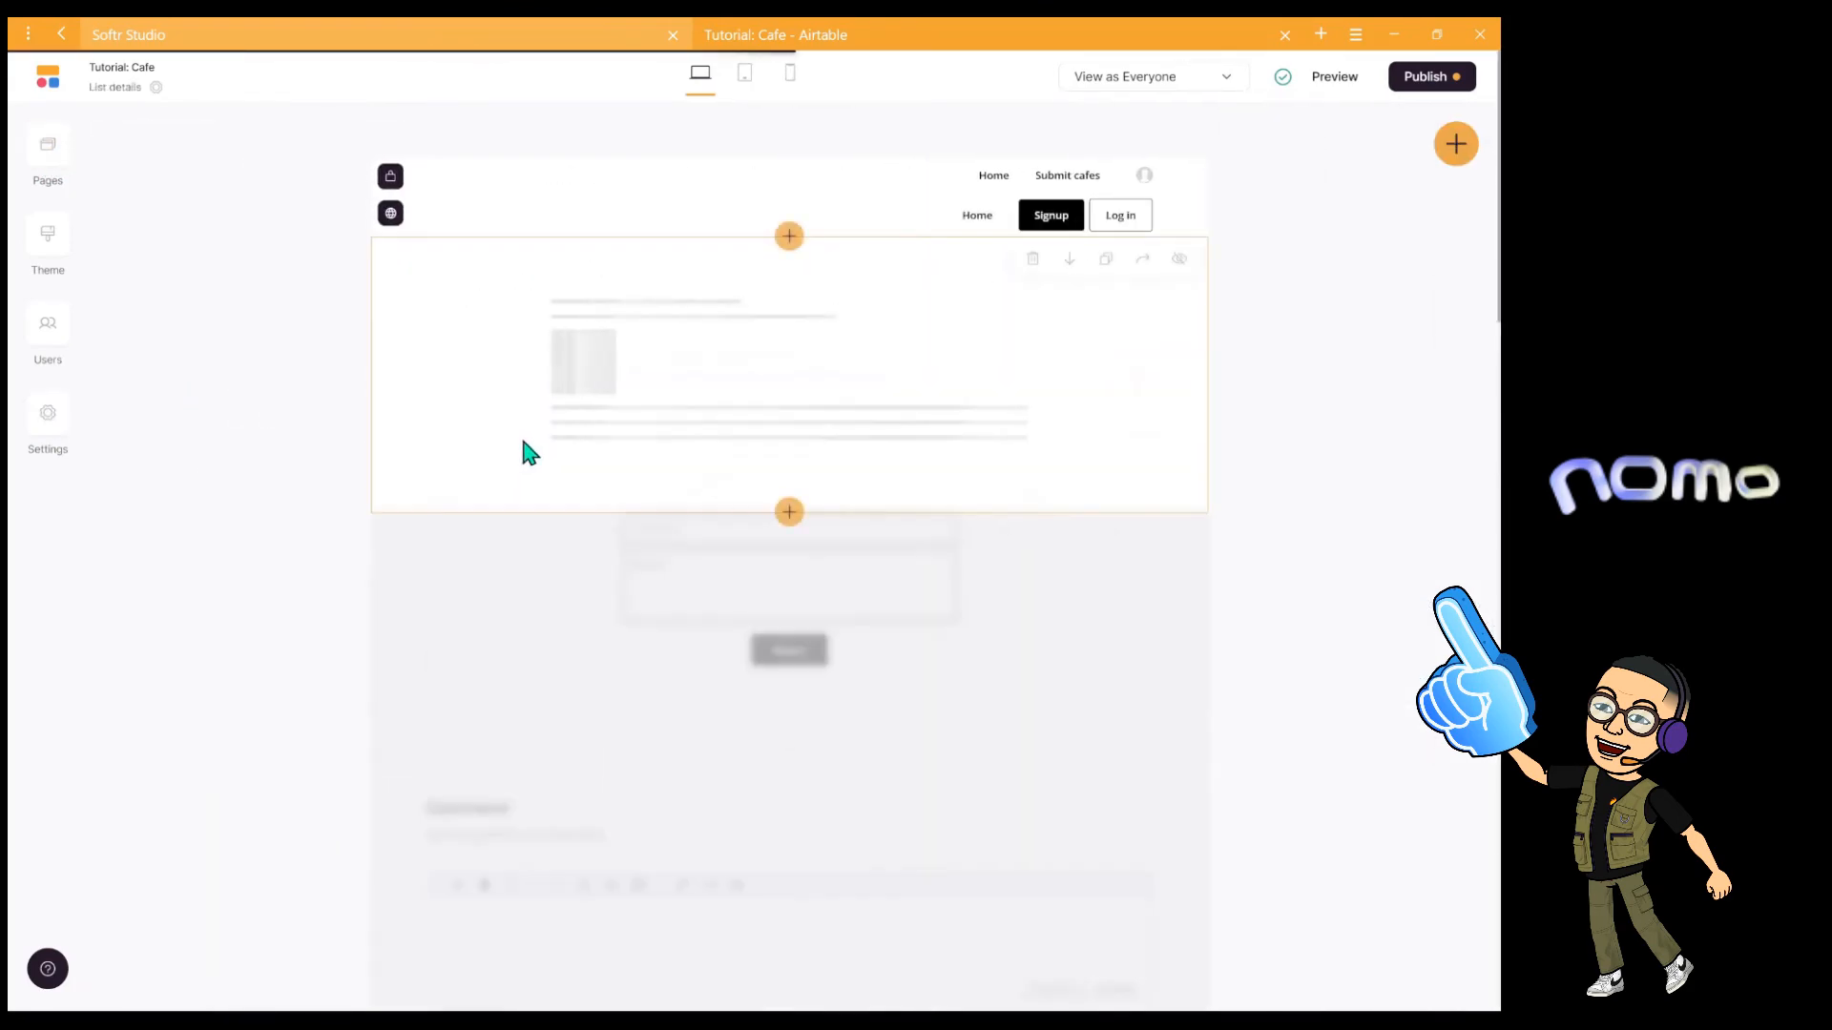
click(666, 405)
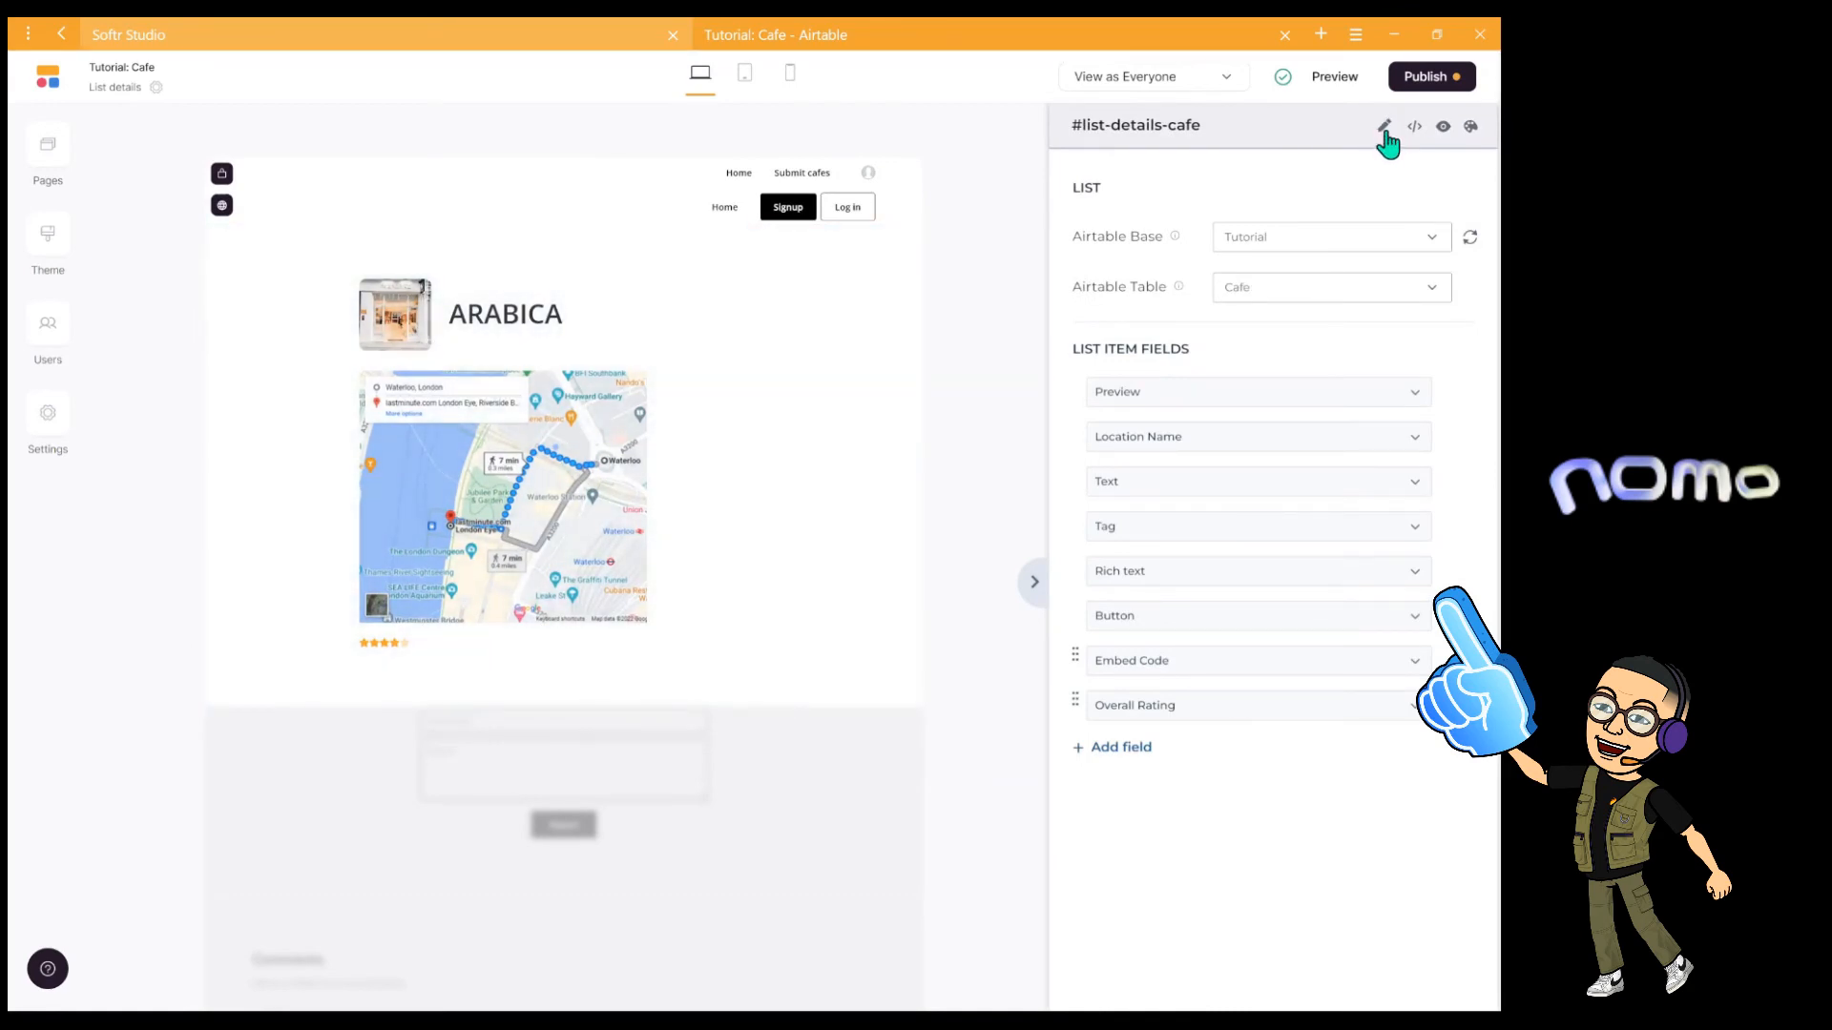
click(1383, 128)
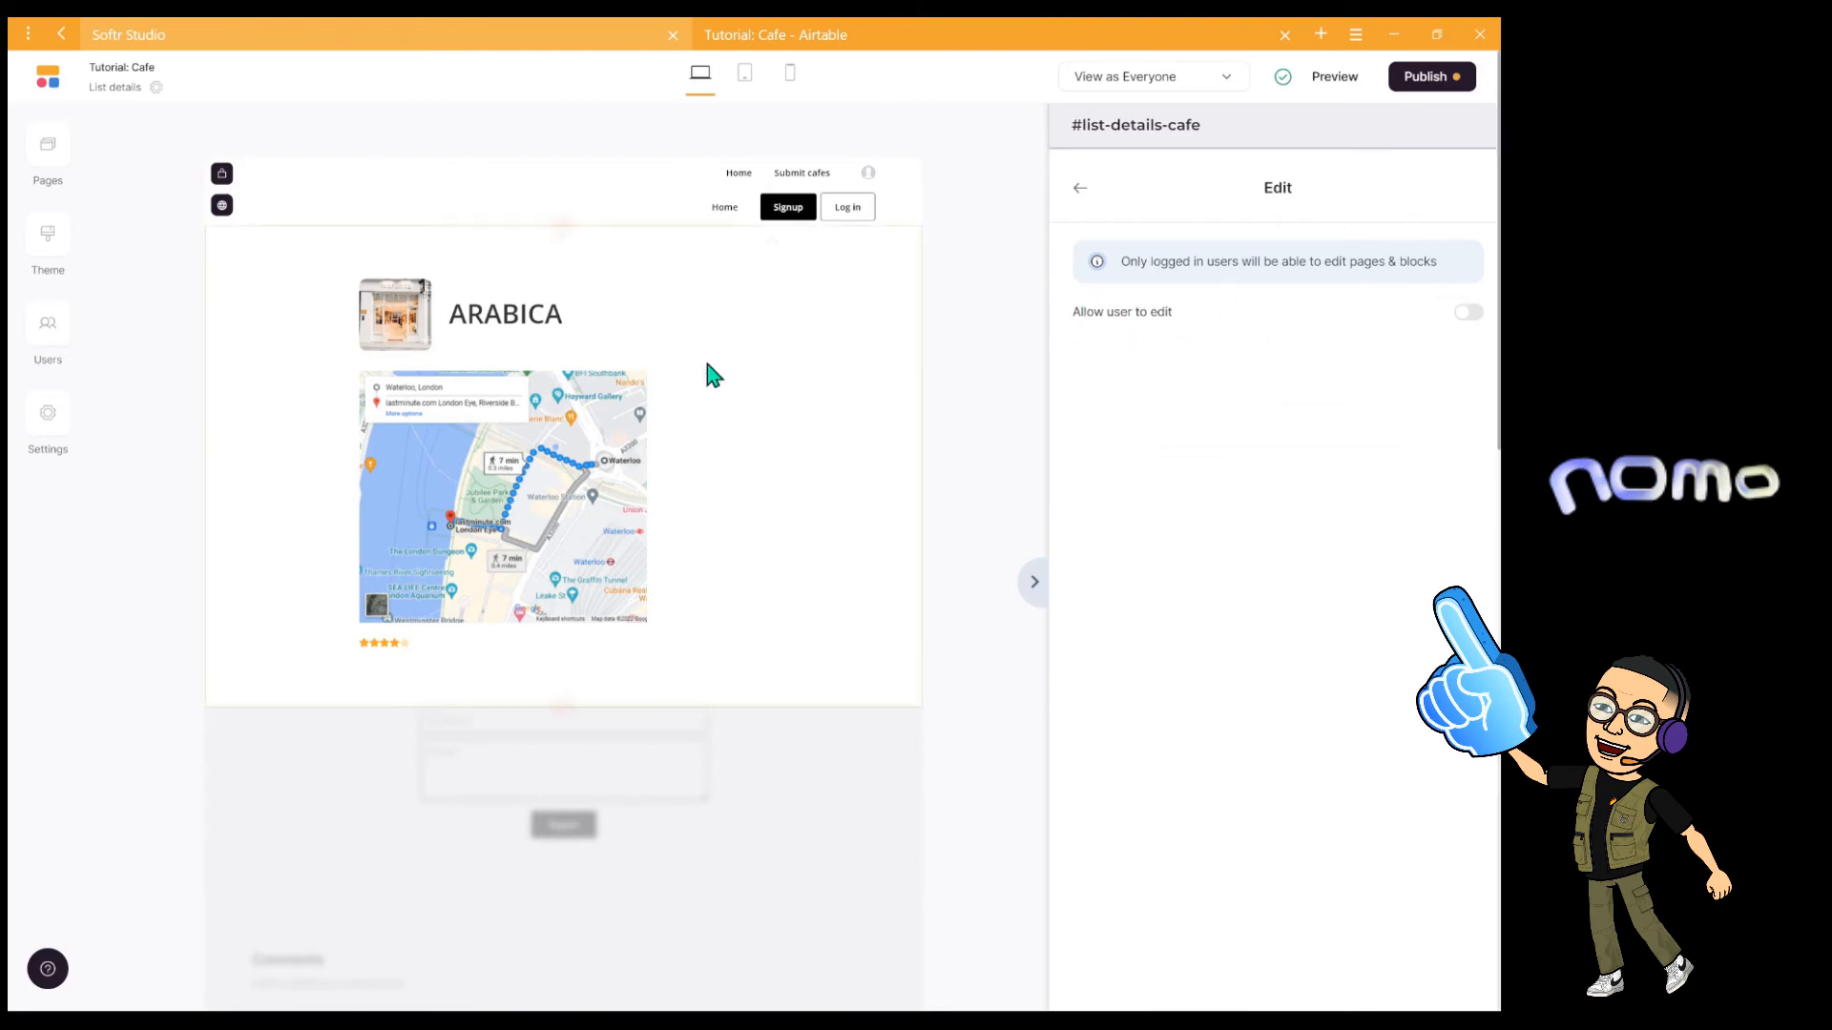
click(1462, 315)
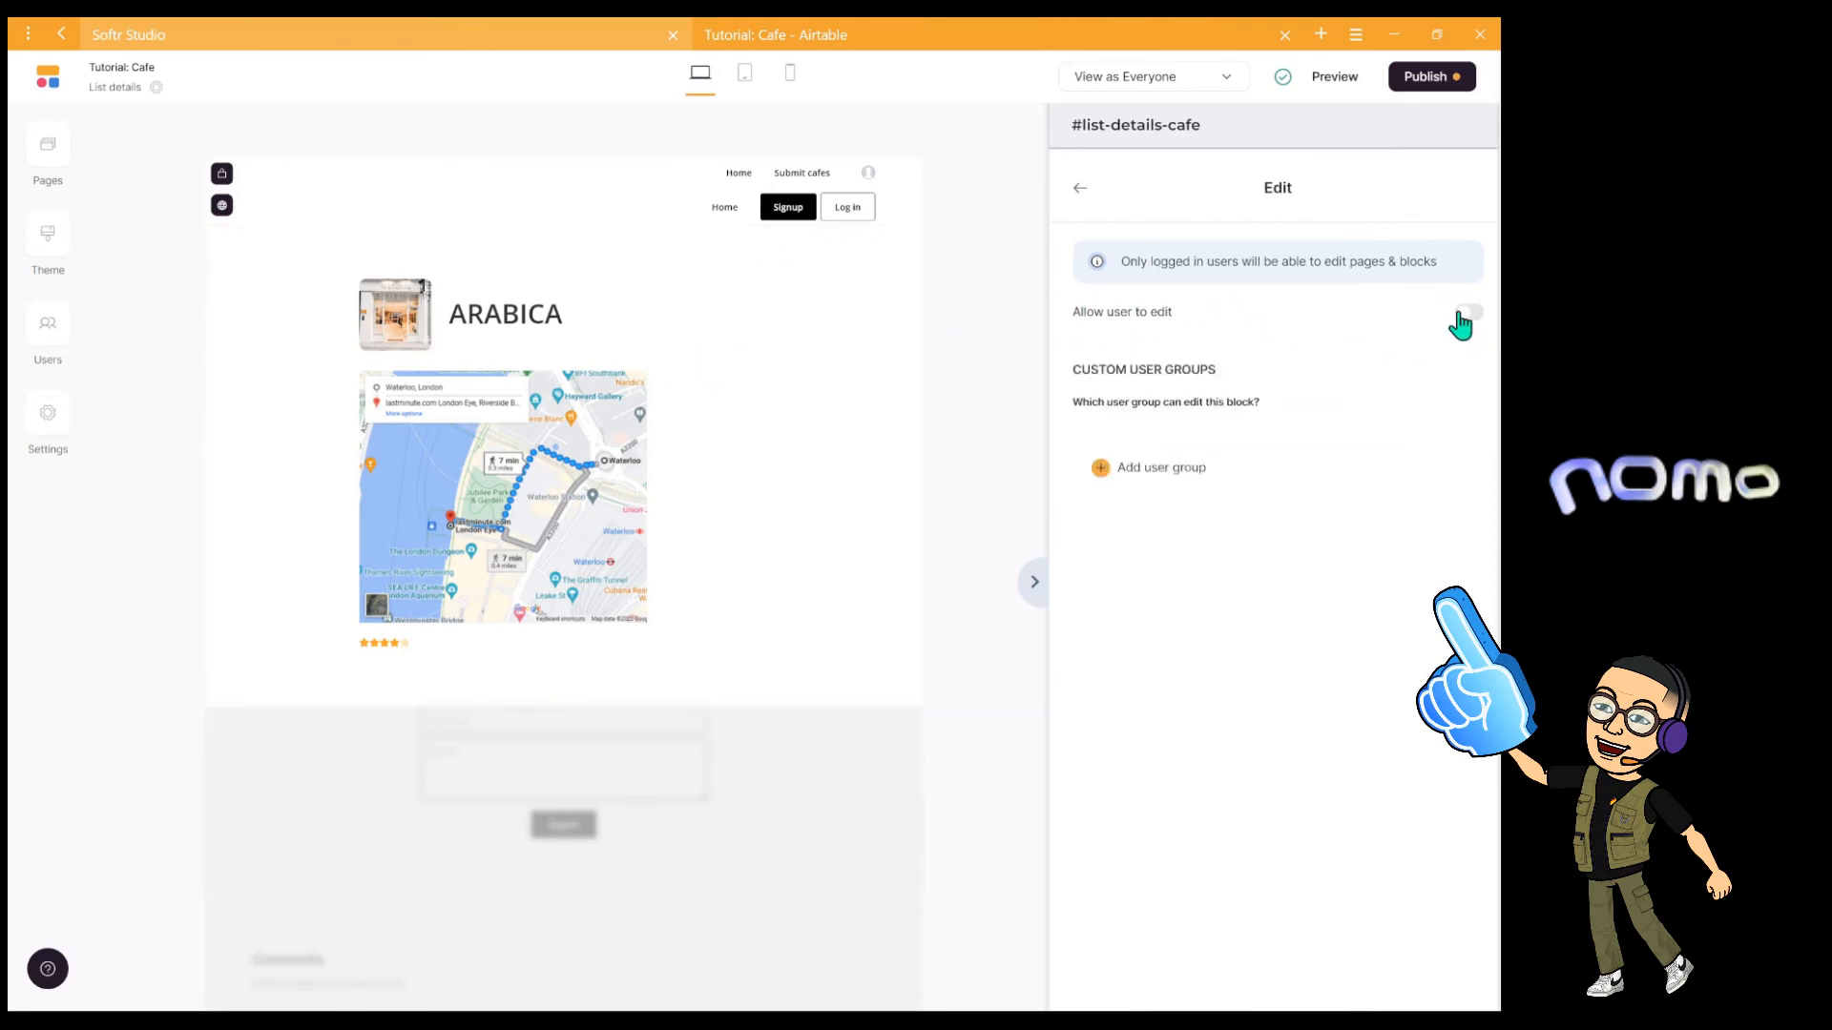
click(1134, 477)
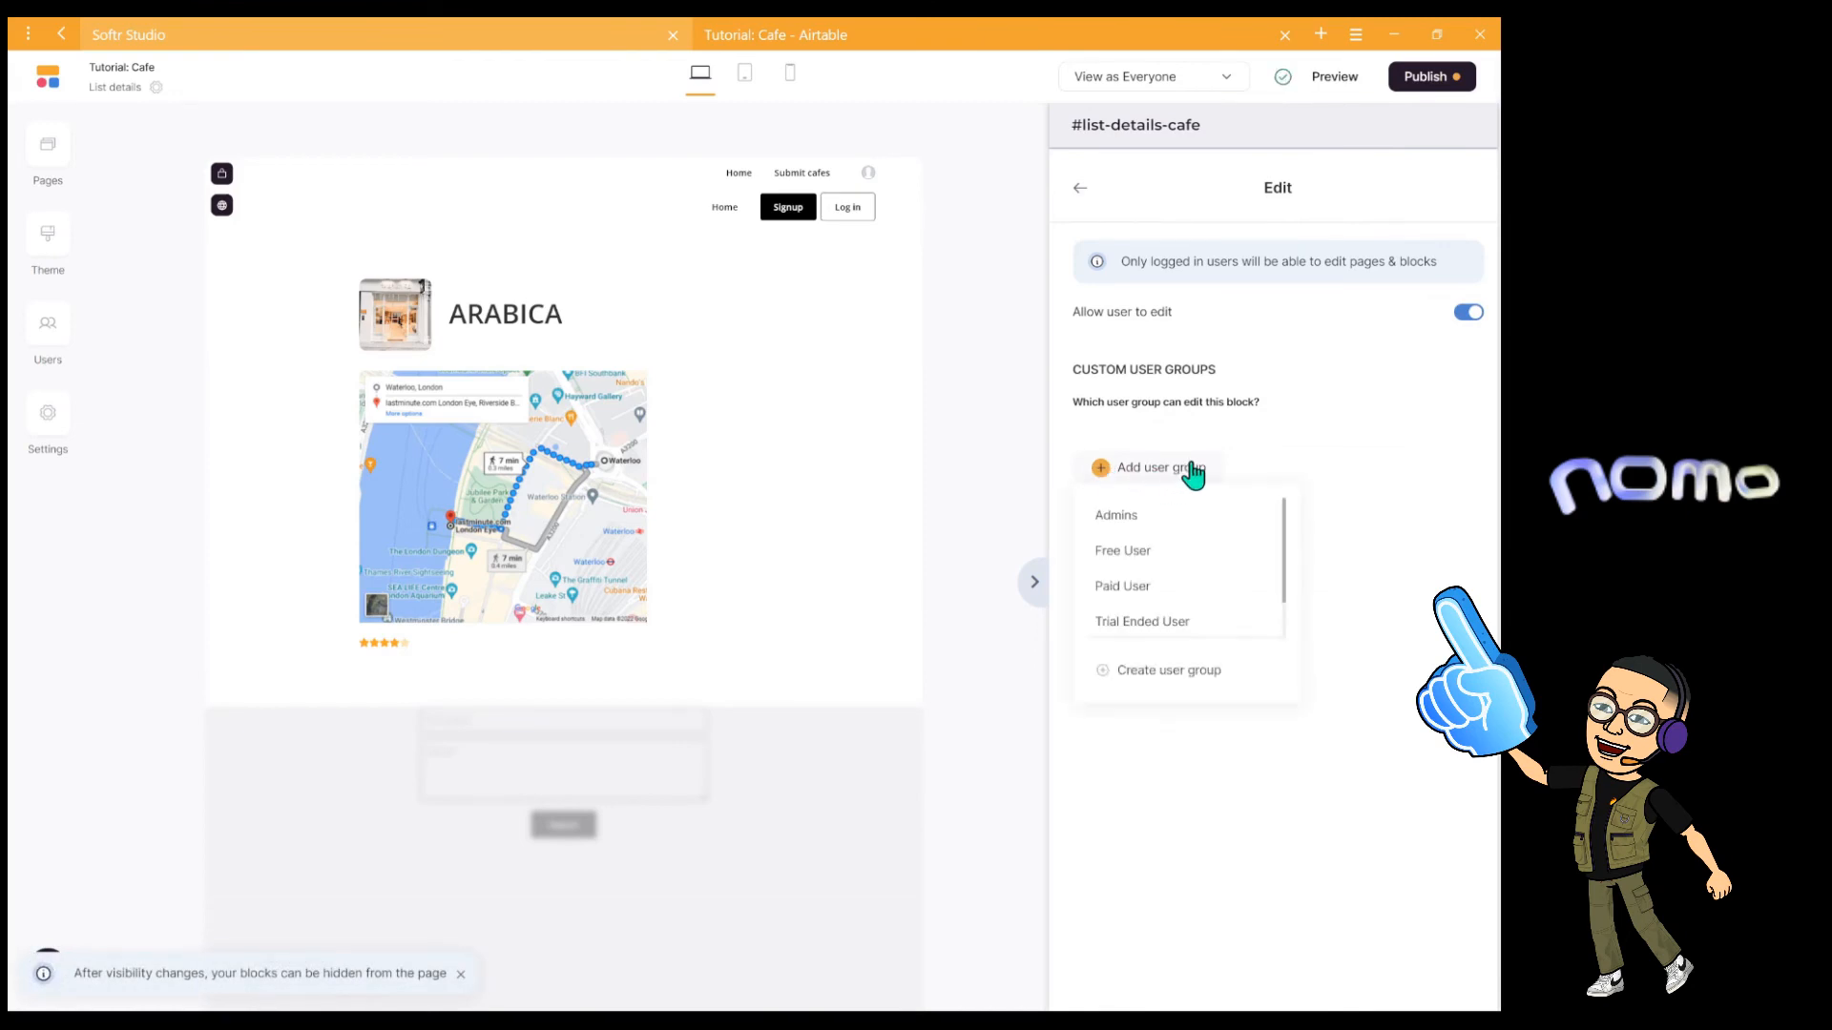
click(1131, 518)
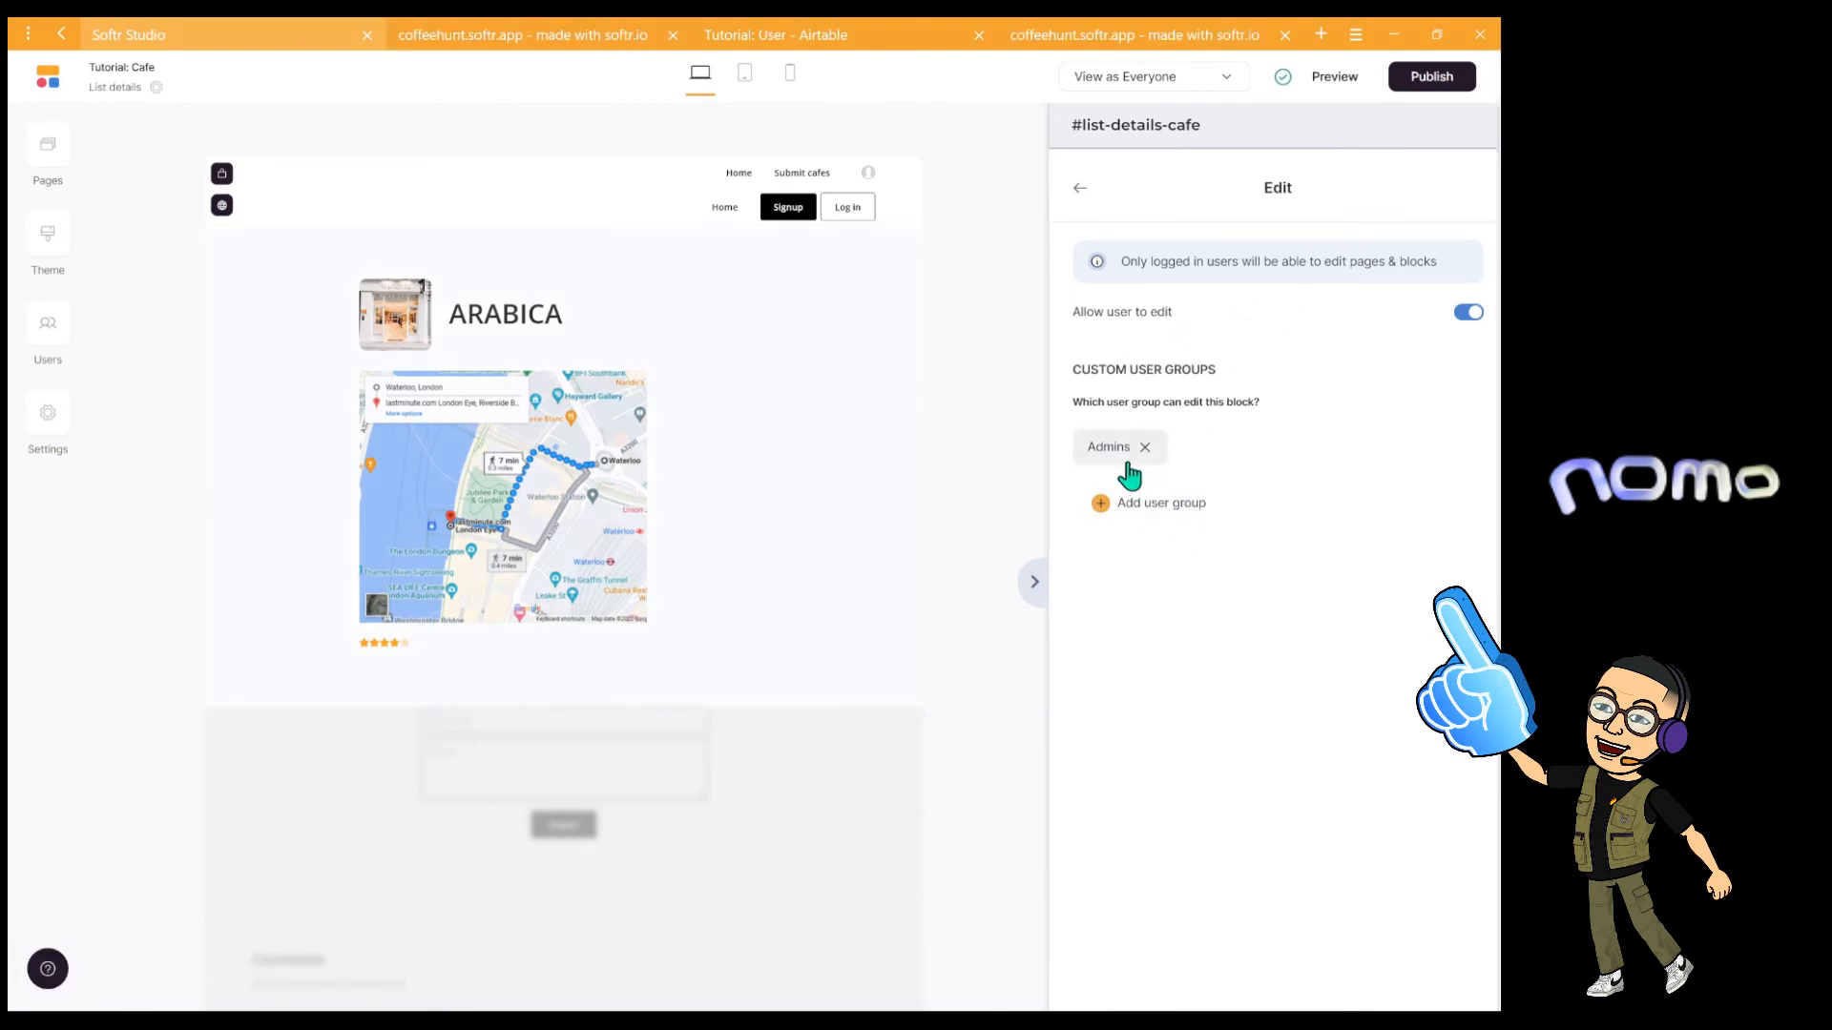
Open the published coffeehunt.softr.app site and go to the ARABICA cafe's details page.
click(1433, 79)
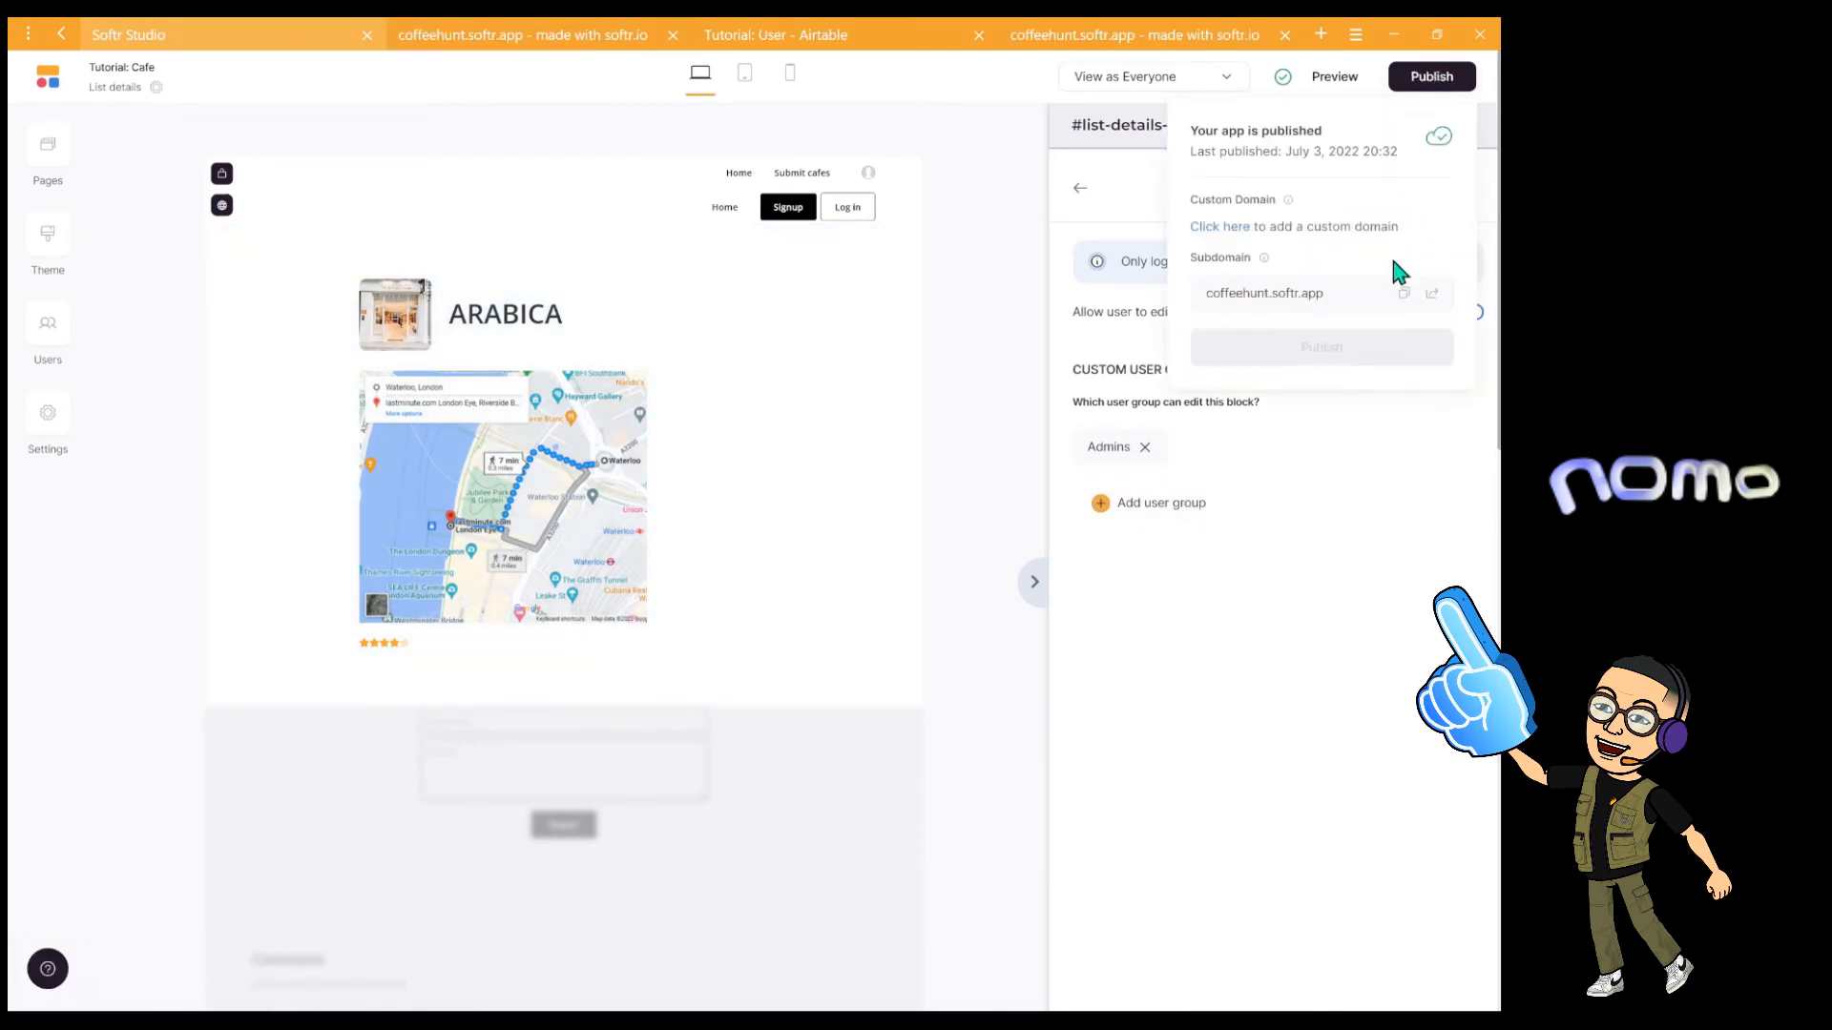
click(1431, 293)
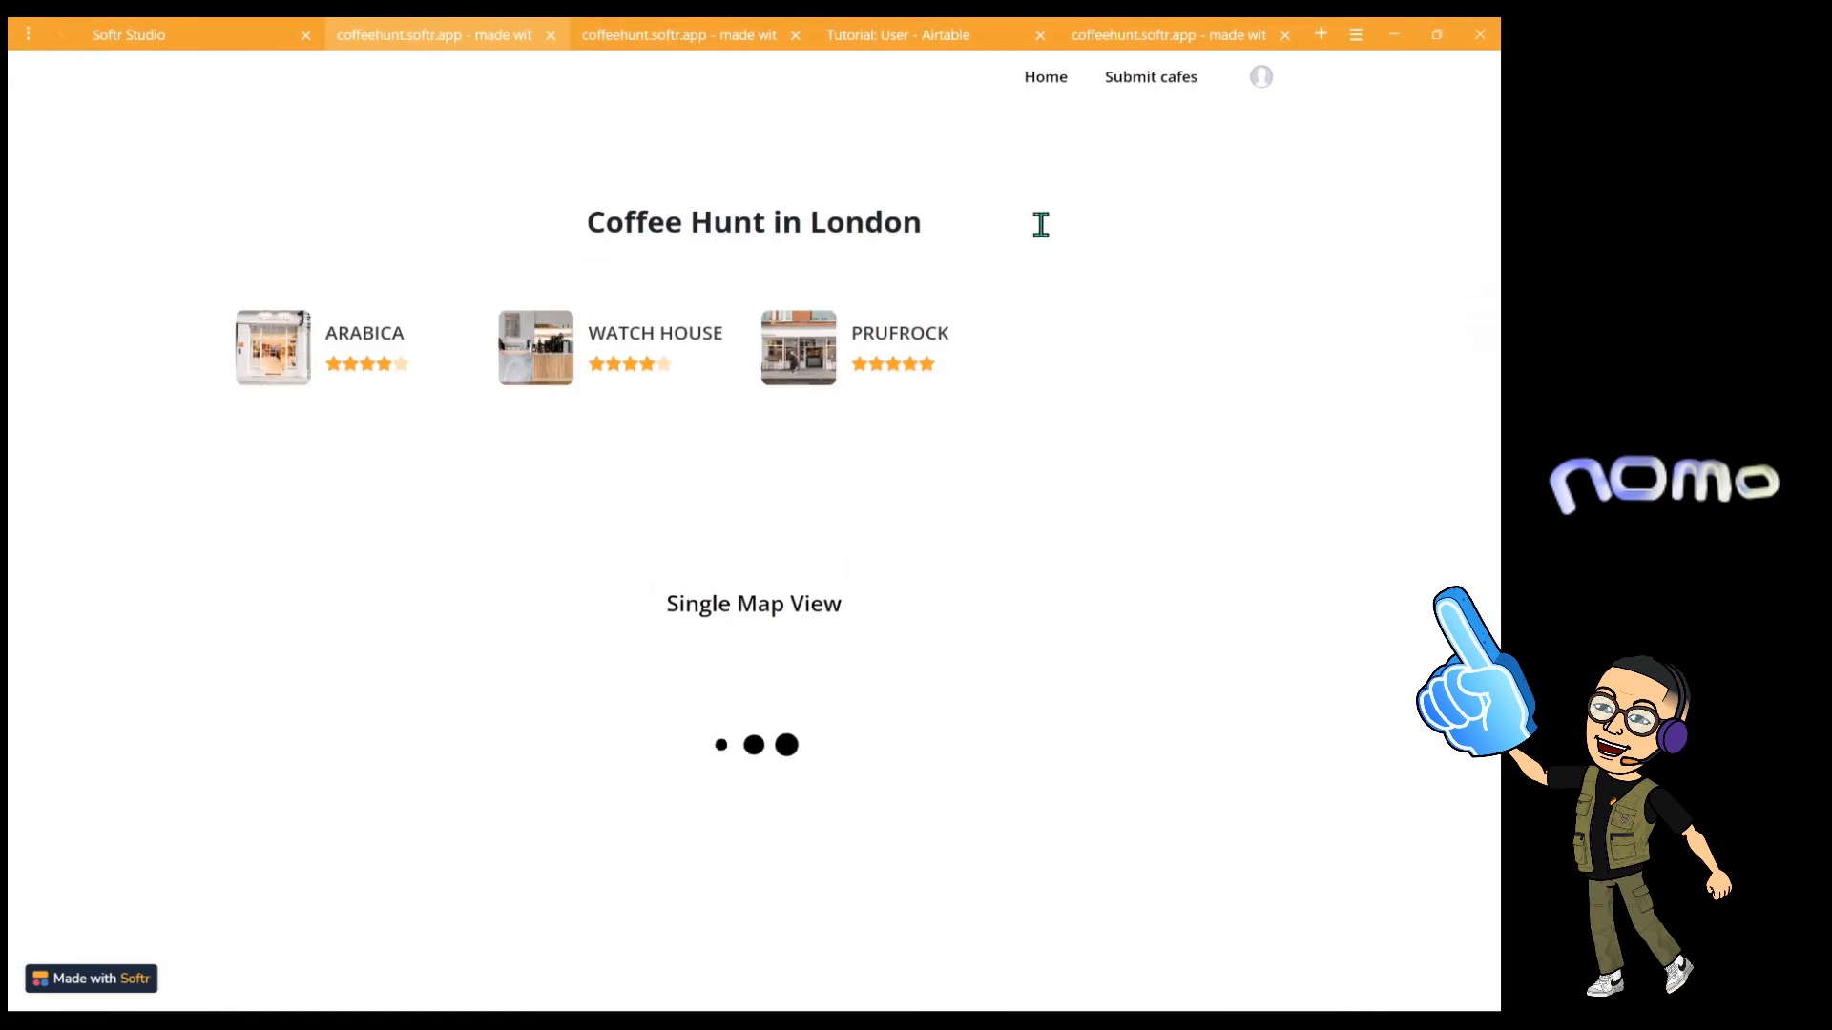
click(263, 365)
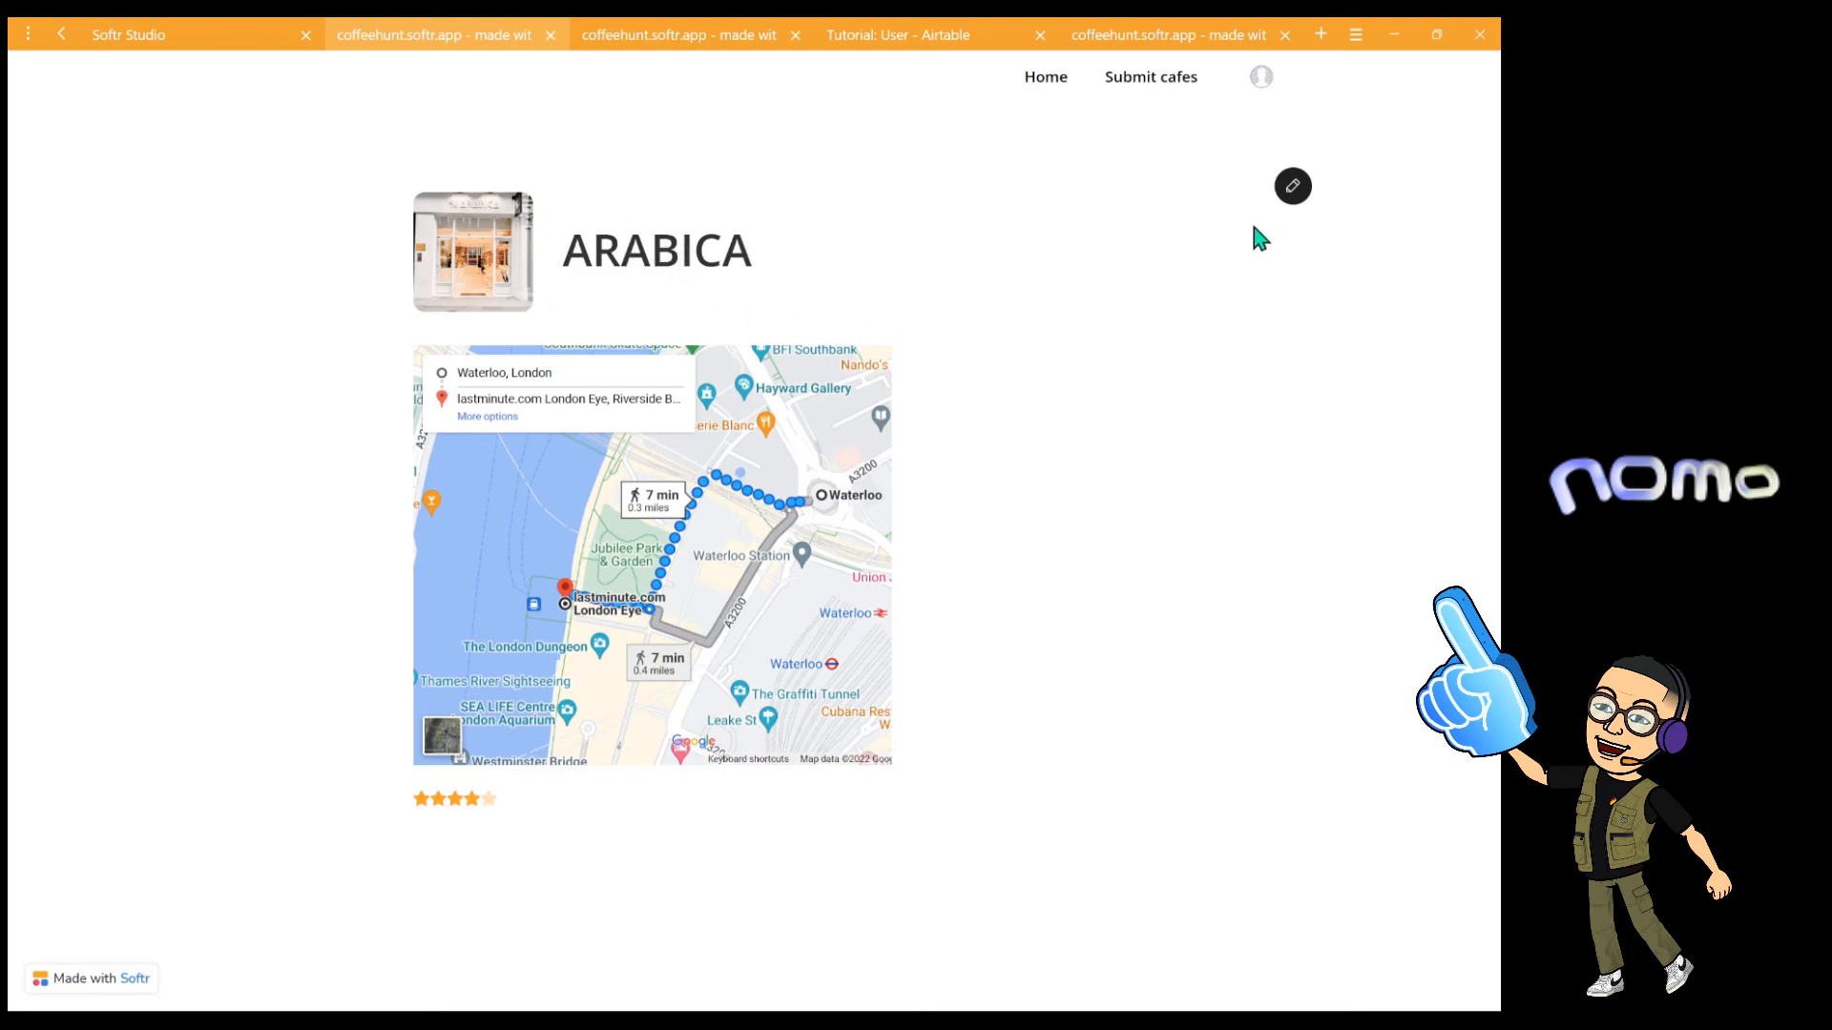
Open the ARABICA record for editing on the live site, review its editable fields and save it.
click(1300, 194)
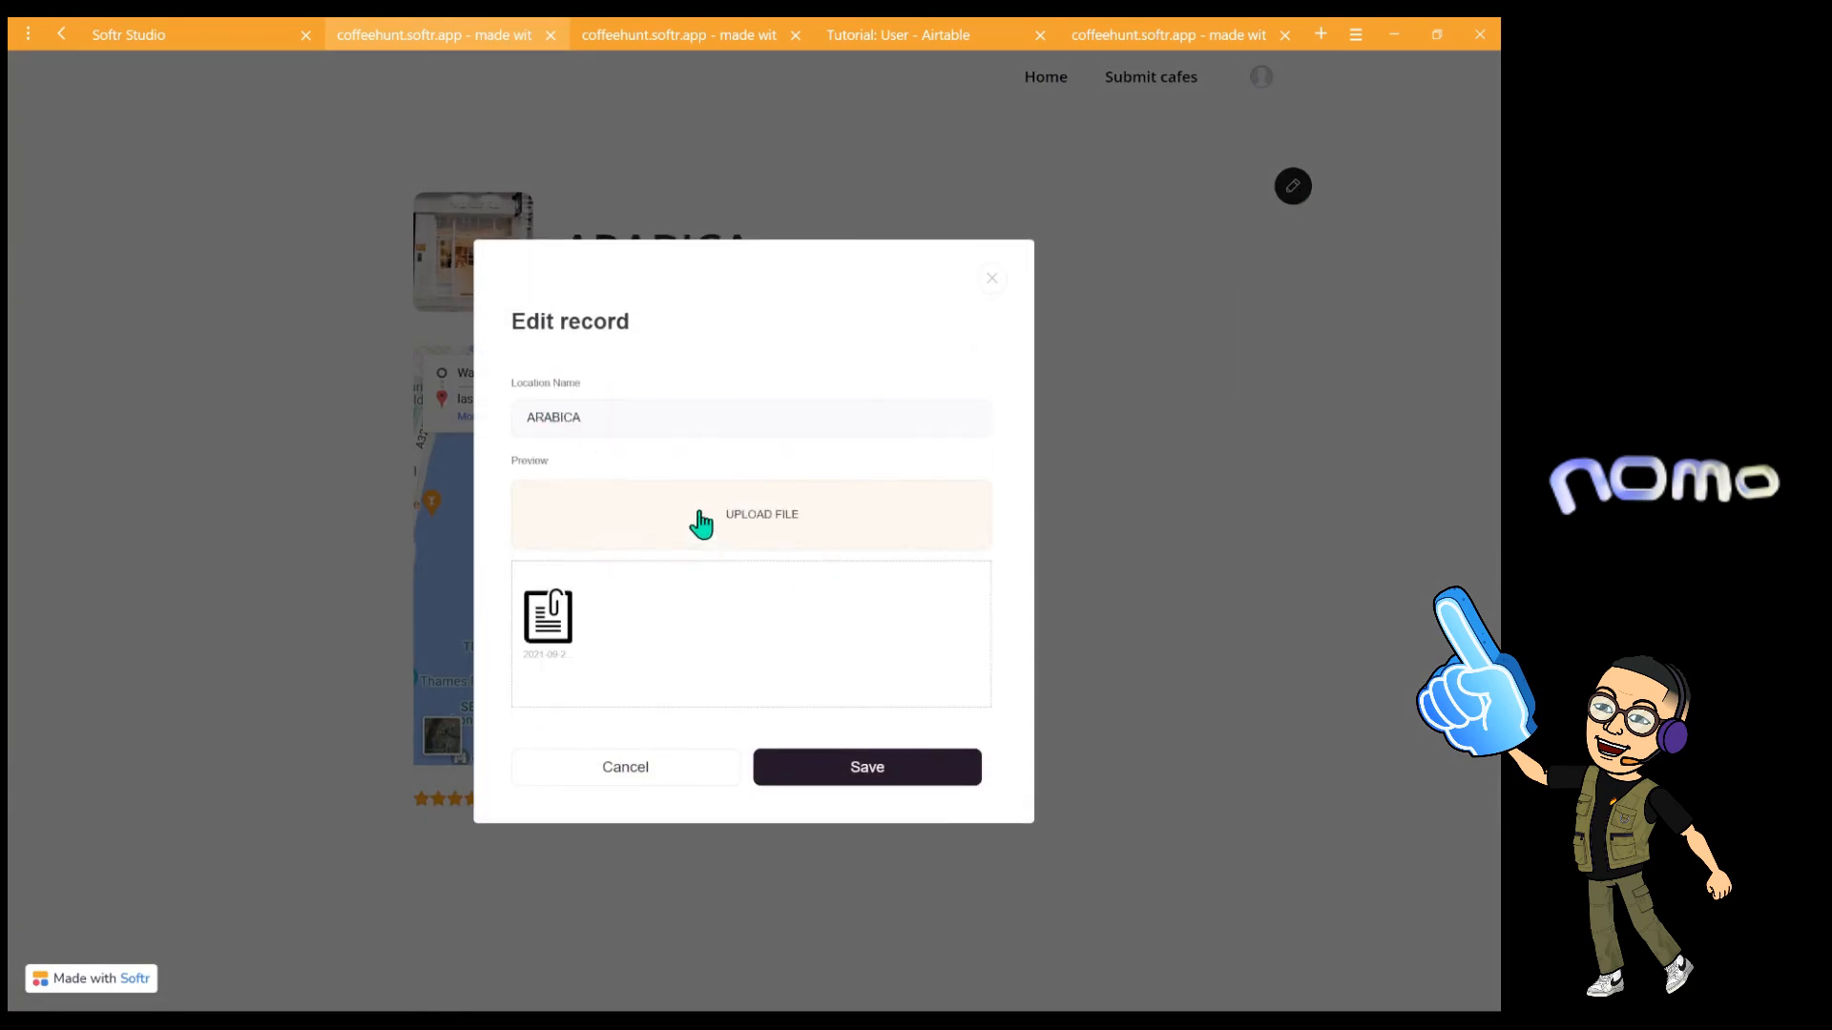
mouse_move(575, 618)
click(931, 771)
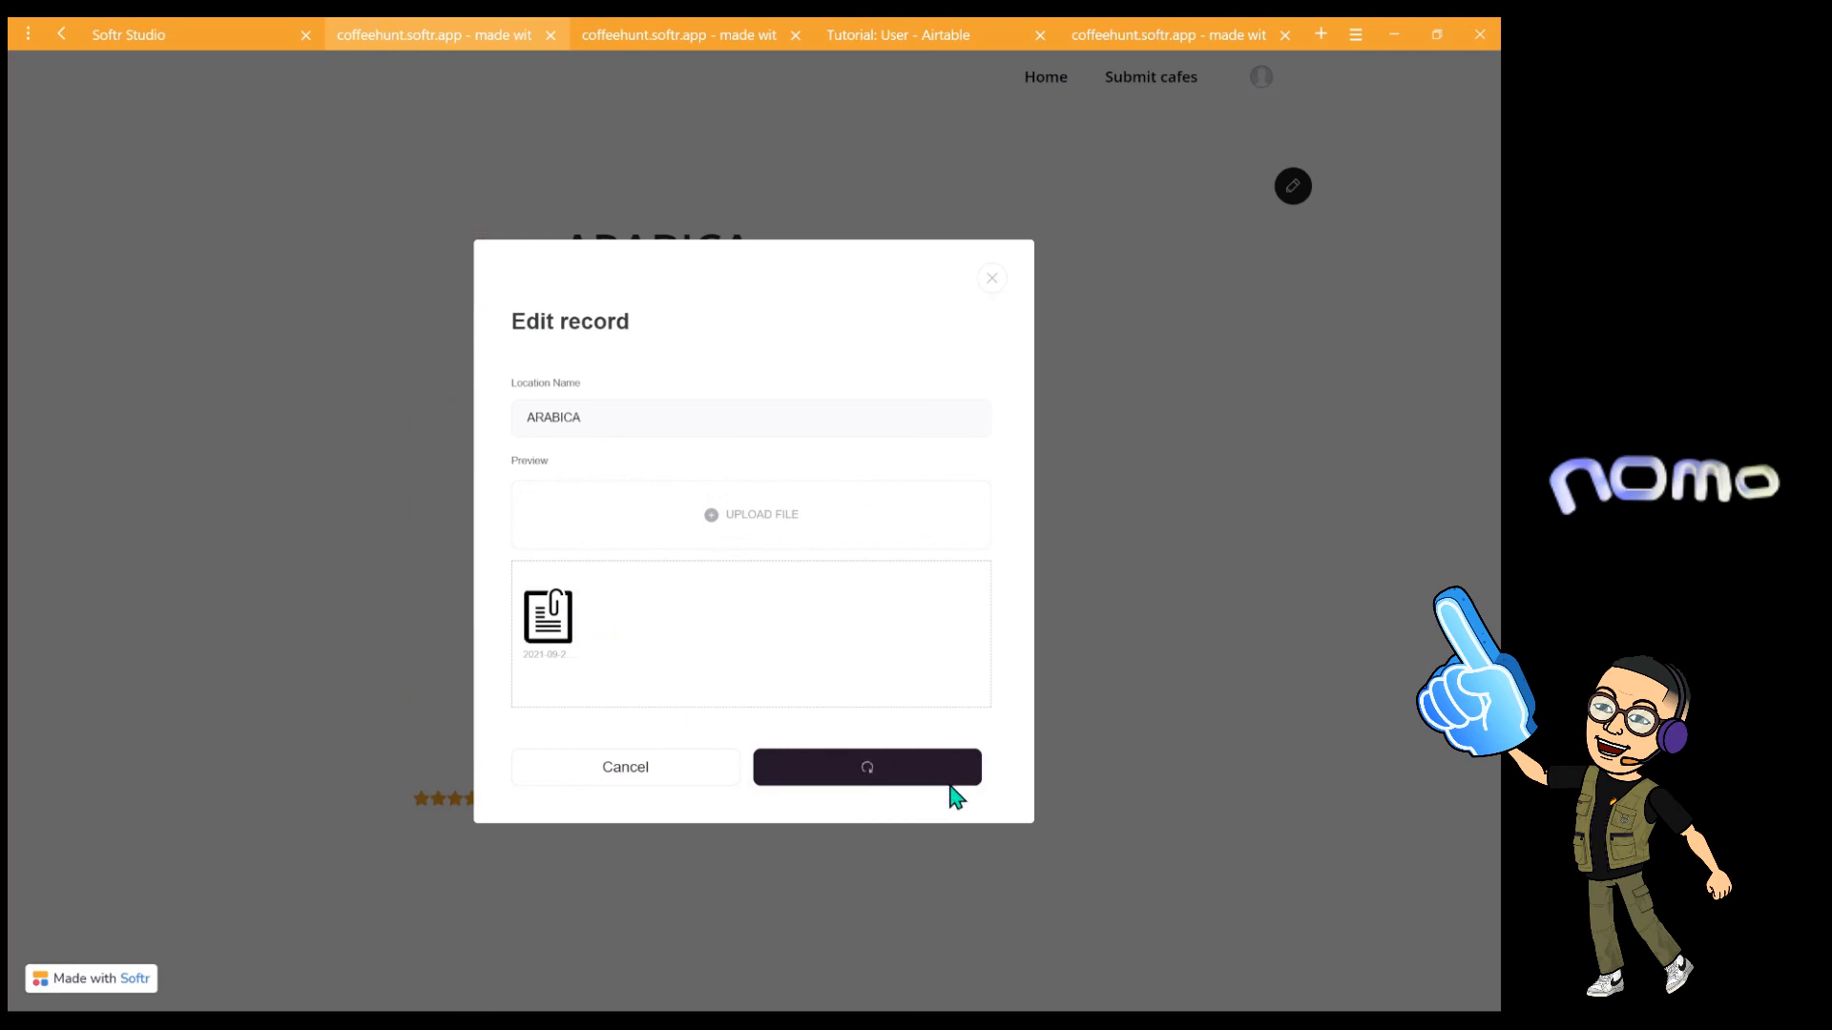